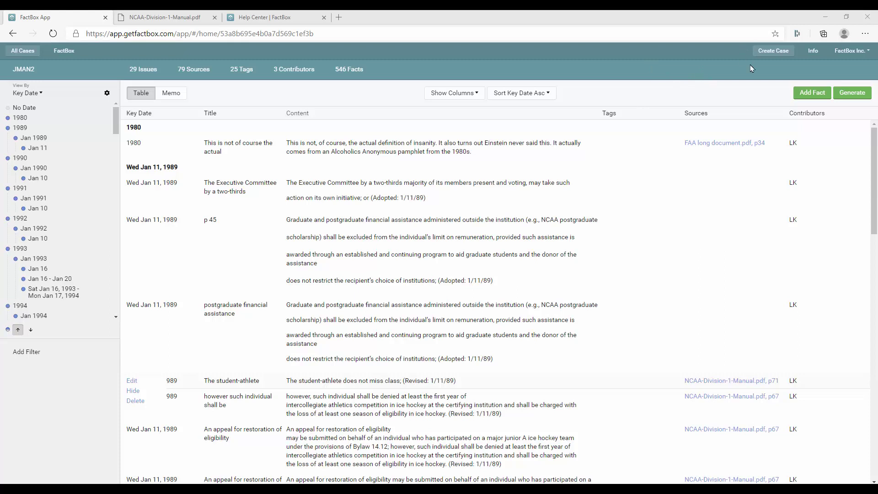
Step: Create a new case named "Med Mal Template"
click(774, 52)
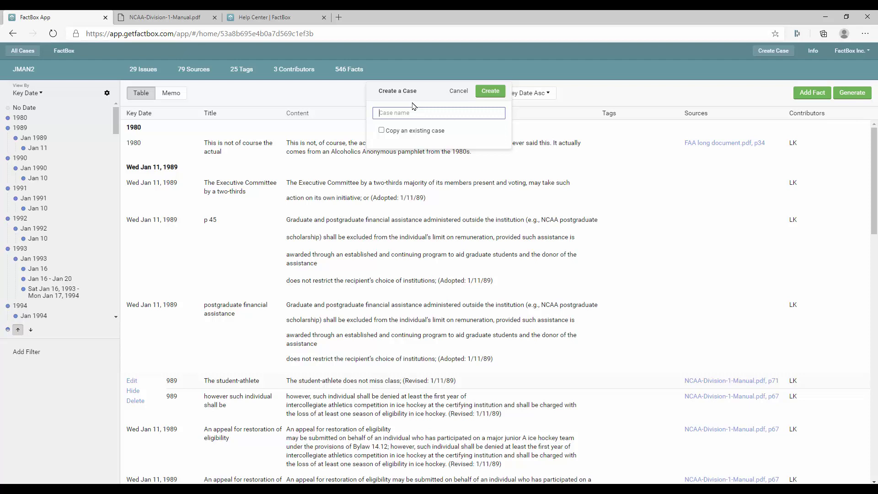
text(Med Mal Template)
click(486, 92)
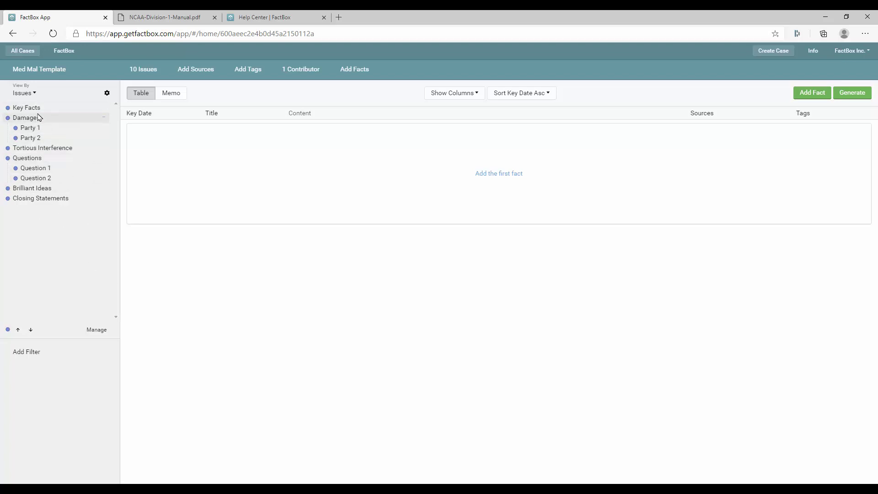
Step: Manage the case's issues: move Key Facts below Tortious Interference and delete the Key Facts issue
click(96, 329)
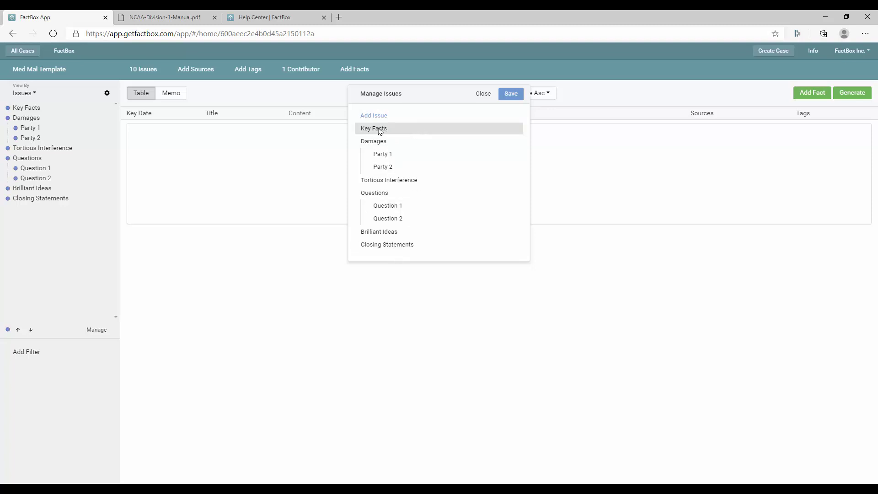
drag(380, 132, 385, 180)
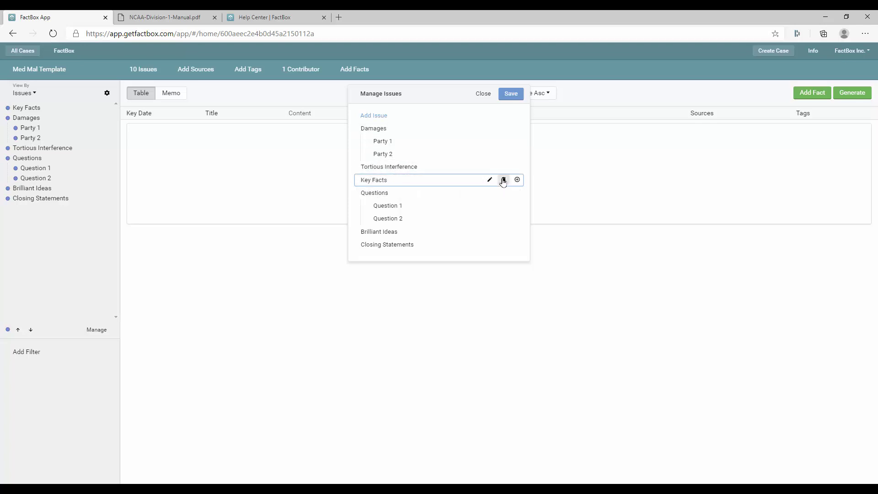
click(504, 179)
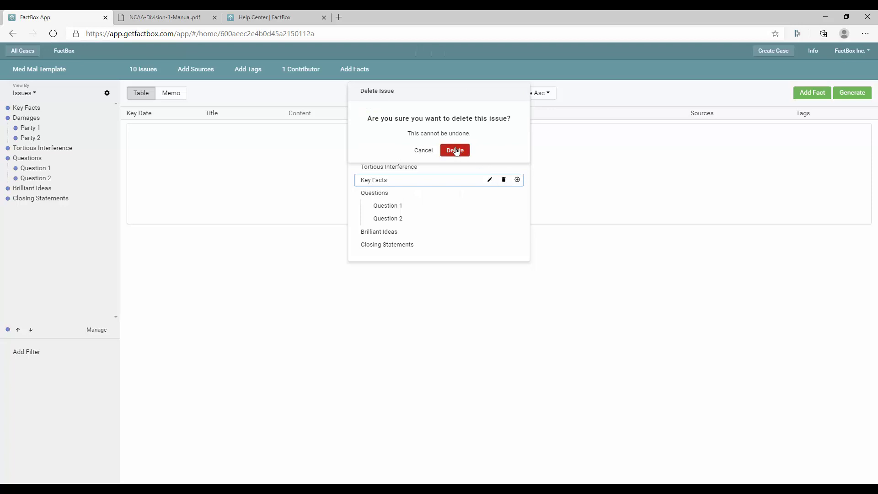
click(455, 150)
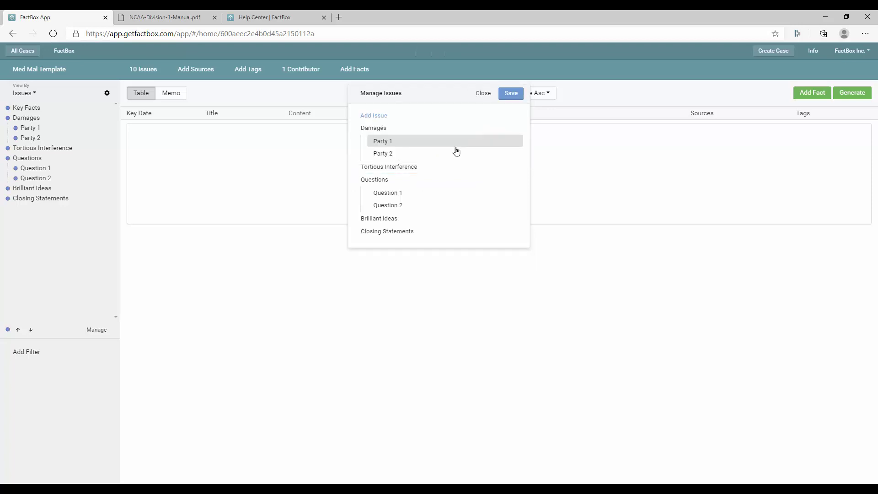
Step: Delete the Damages issue together with all of its subissues
click(375, 131)
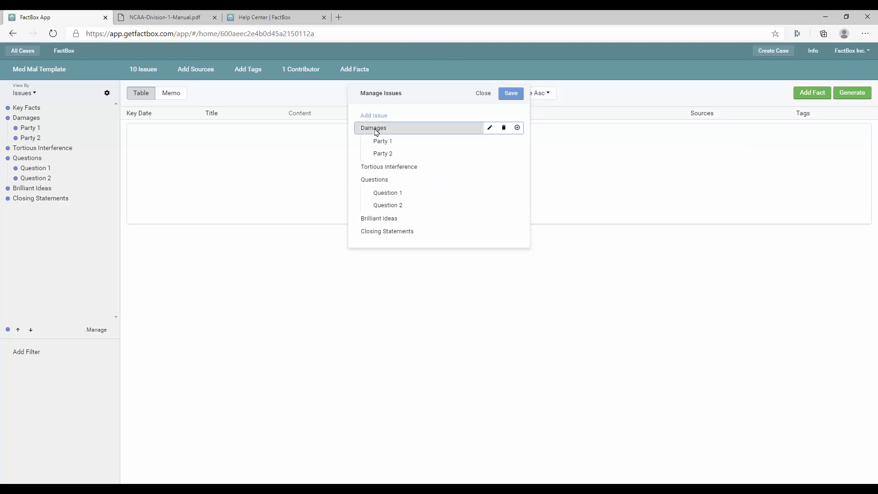
click(503, 128)
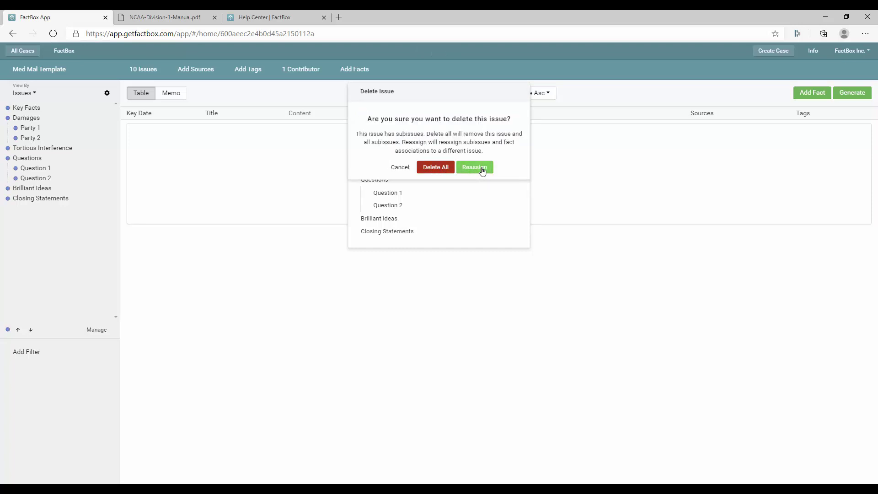
click(435, 168)
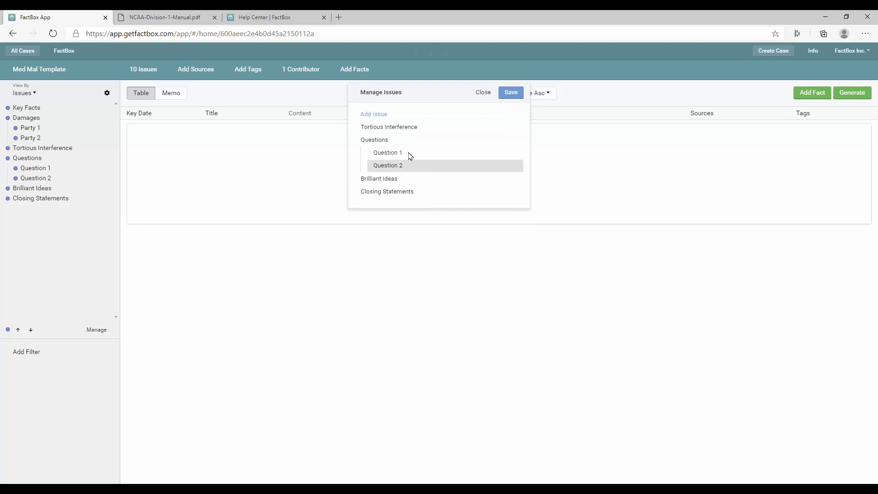
Step: Add an issue named "Complaint", nest it under Tortious Interference, and save the issue list
click(377, 115)
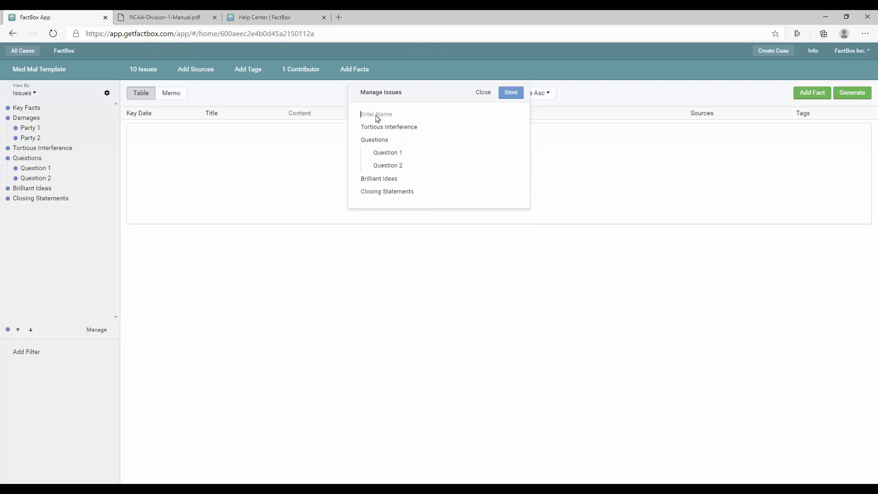
text(Complaint)
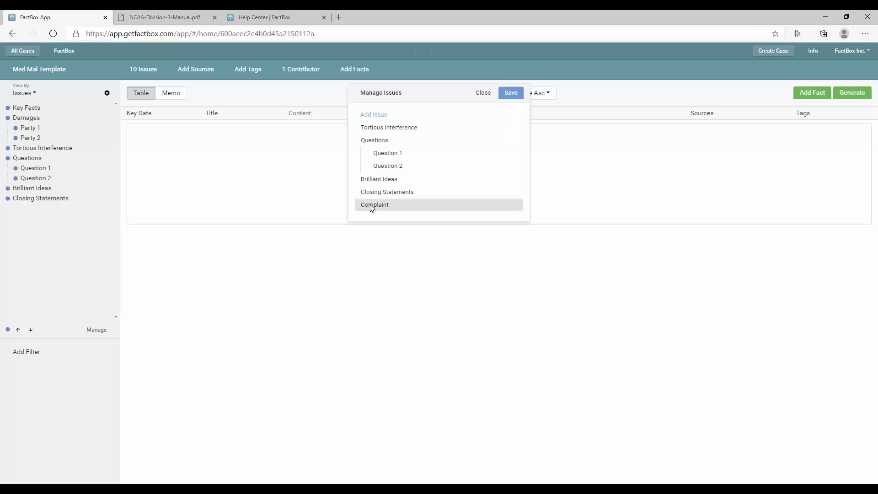
click(371, 207)
drag(371, 206, 400, 141)
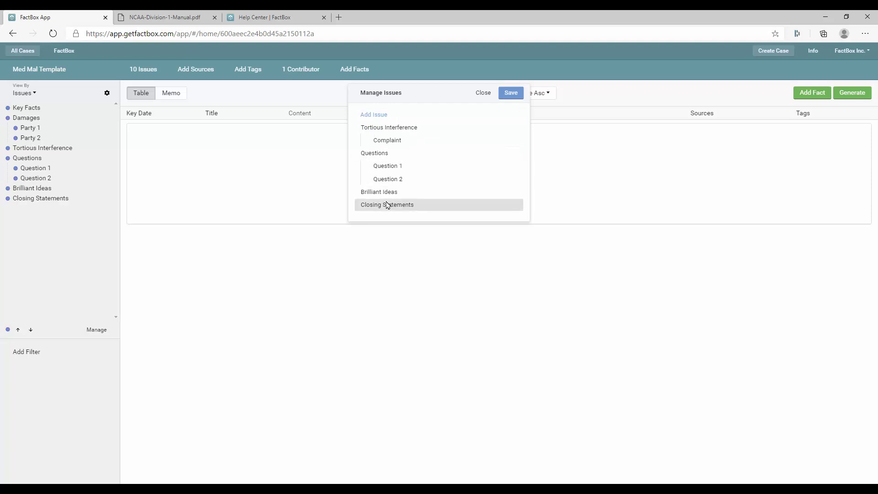
click(510, 93)
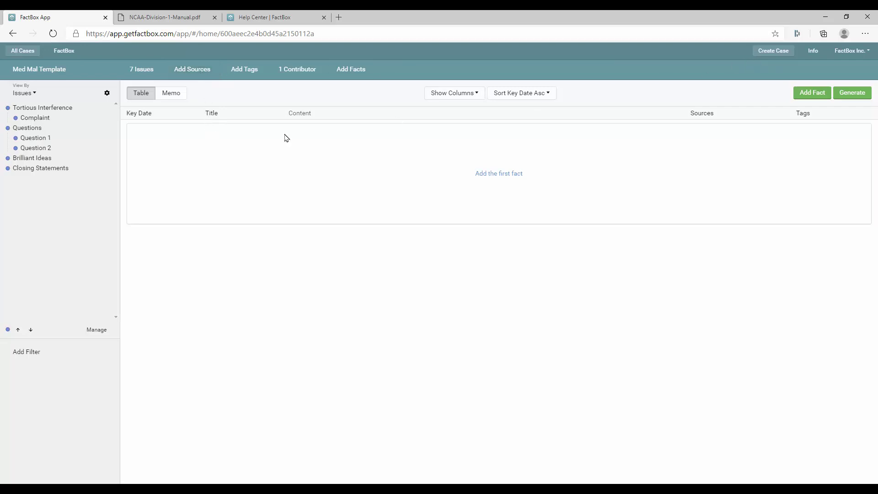
Step: Create a case titled with the client's surname followed by "Med Mal Case", copying the existing Med Mal Template case
click(771, 51)
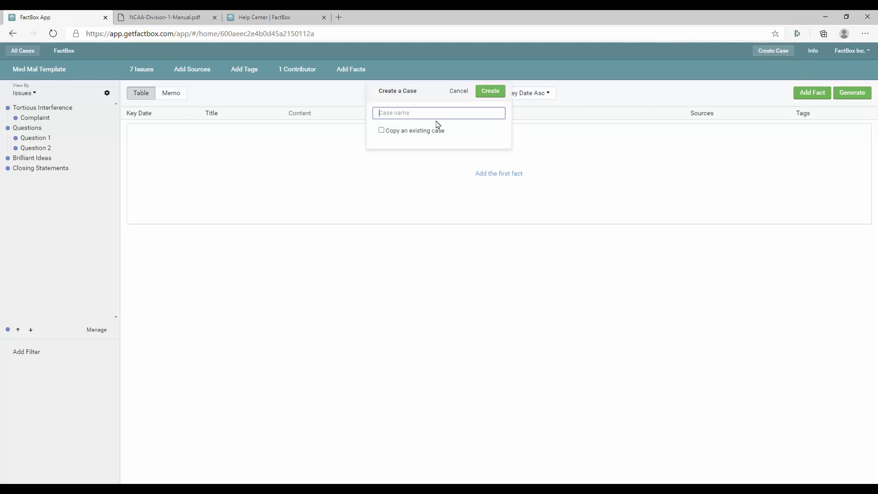
text(Smi)
key(BackSpace)
key(BackSpace)
key(BackSpace)
text(J)
click(382, 132)
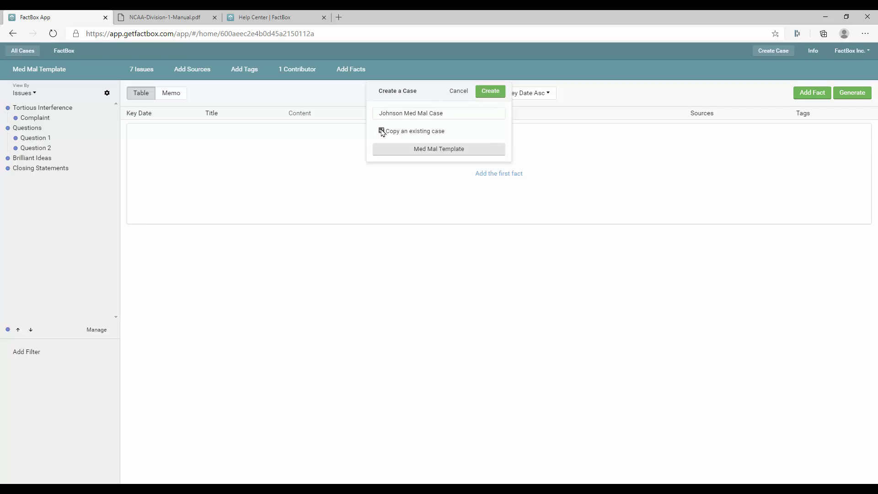
click(441, 152)
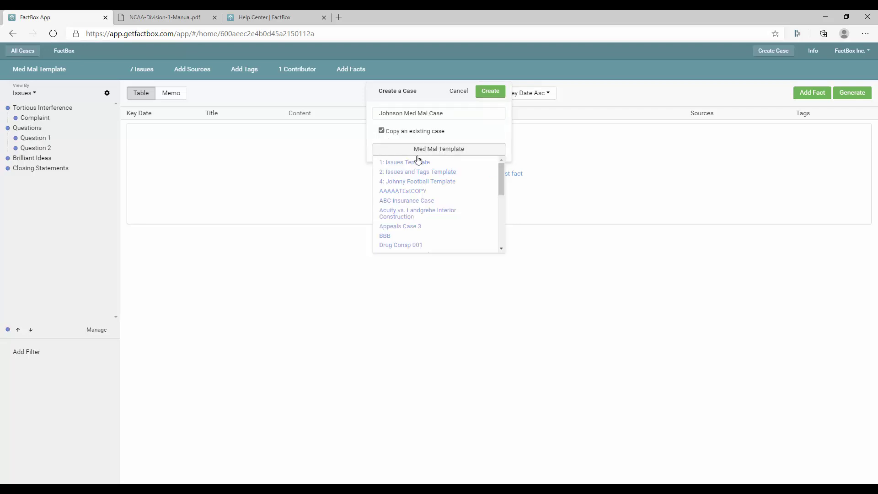
scroll(428, 180, down, 5)
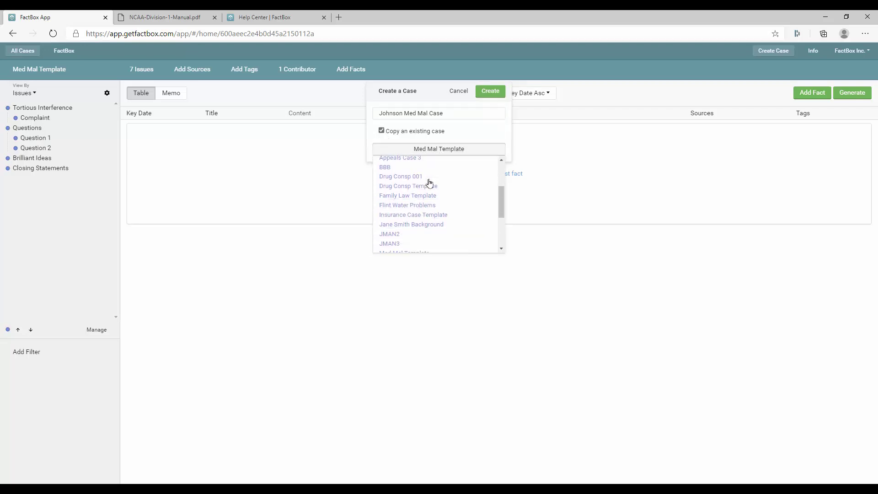
scroll(427, 187, down, 1)
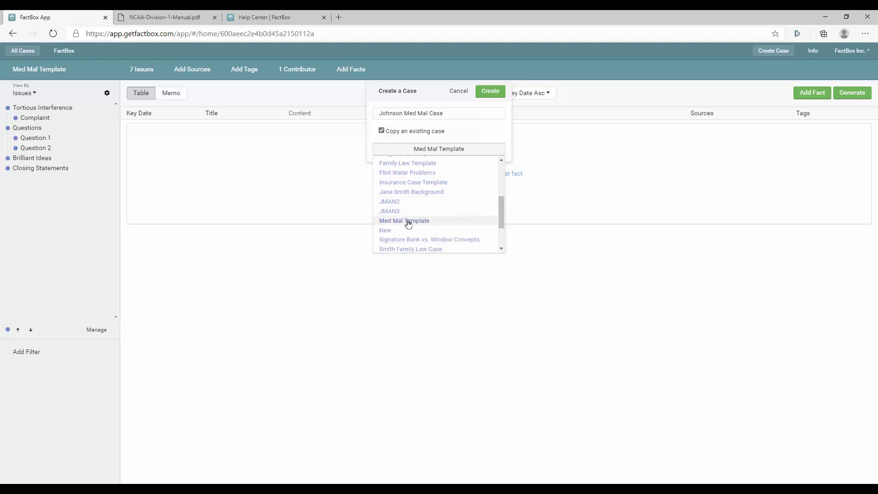
click(409, 222)
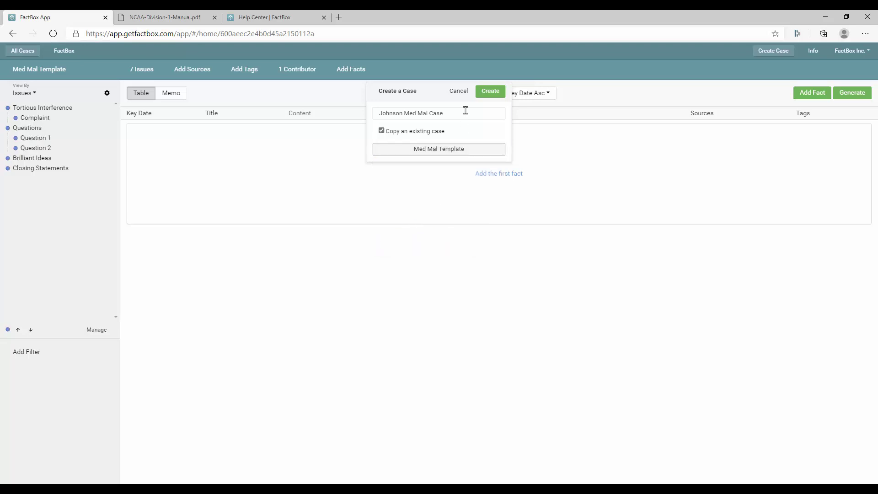
click(485, 93)
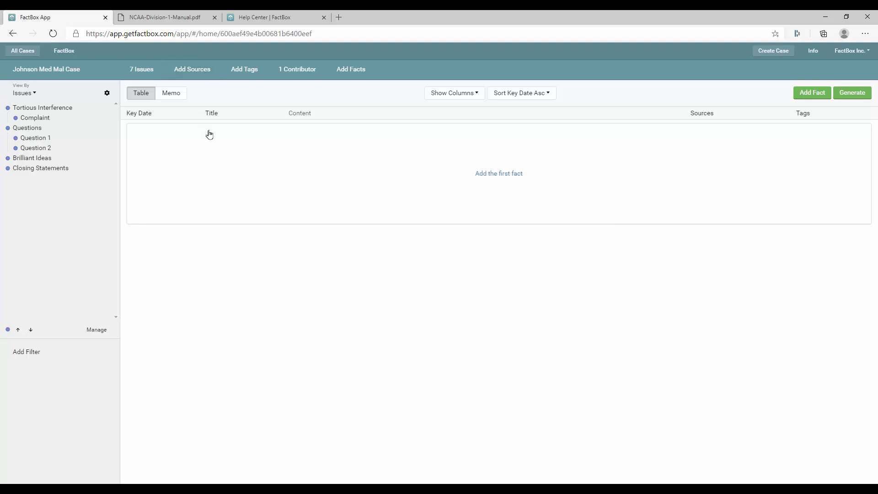
Step: Start a new fact and assign it to the Brilliant Ideas and Tortious Interference / Complaint issues
click(819, 92)
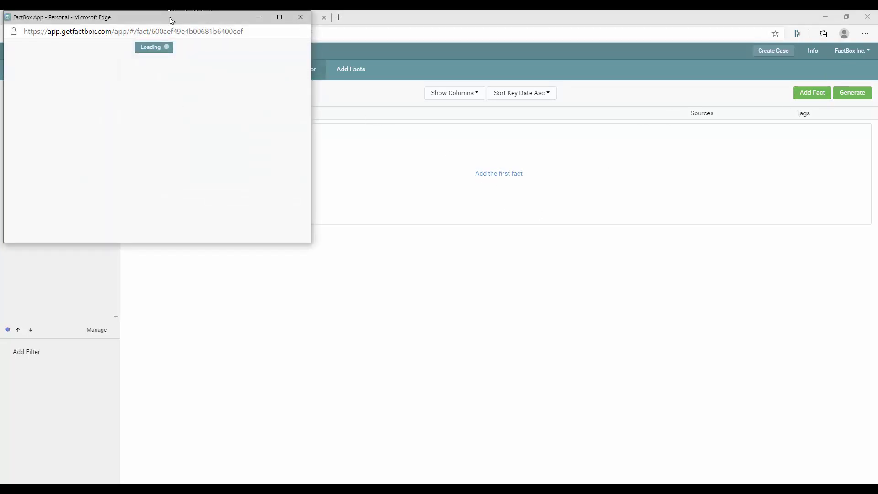
drag(172, 21, 485, 106)
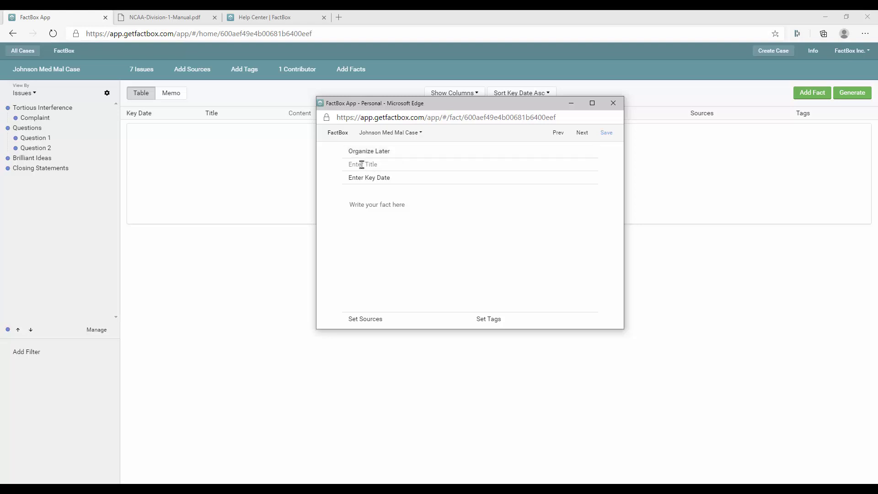
click(396, 153)
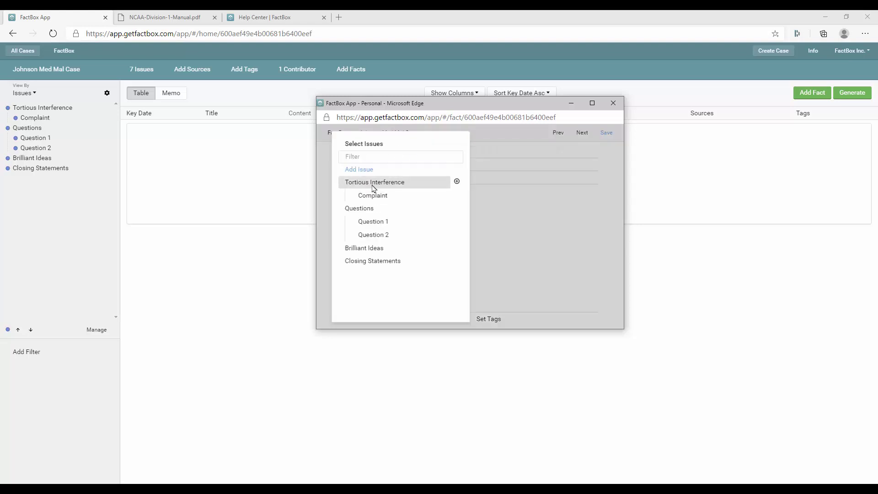
click(362, 251)
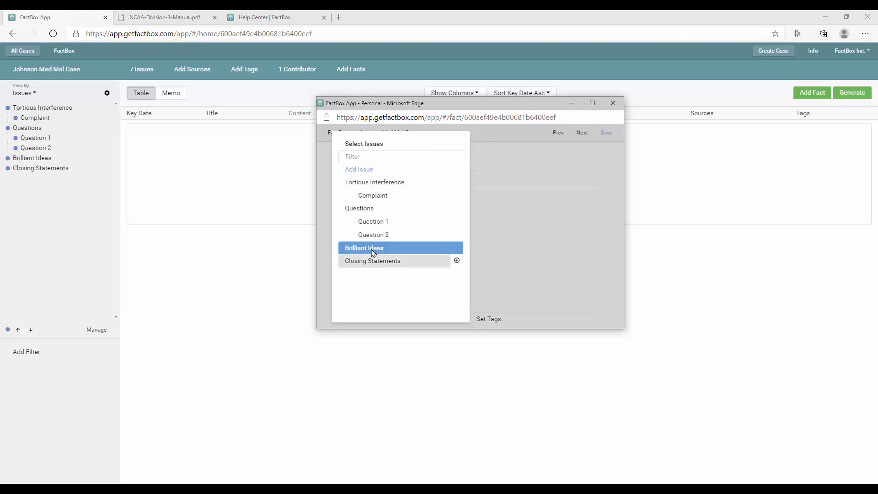
click(382, 197)
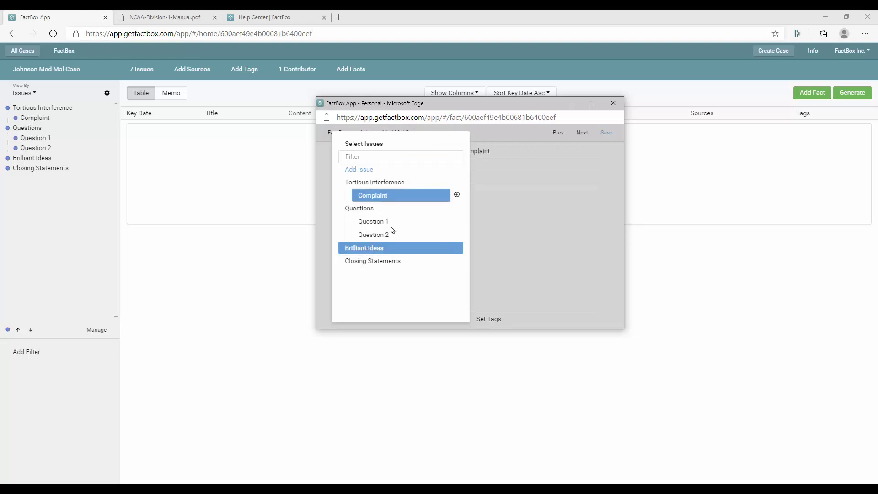
click(384, 198)
click(385, 198)
click(387, 200)
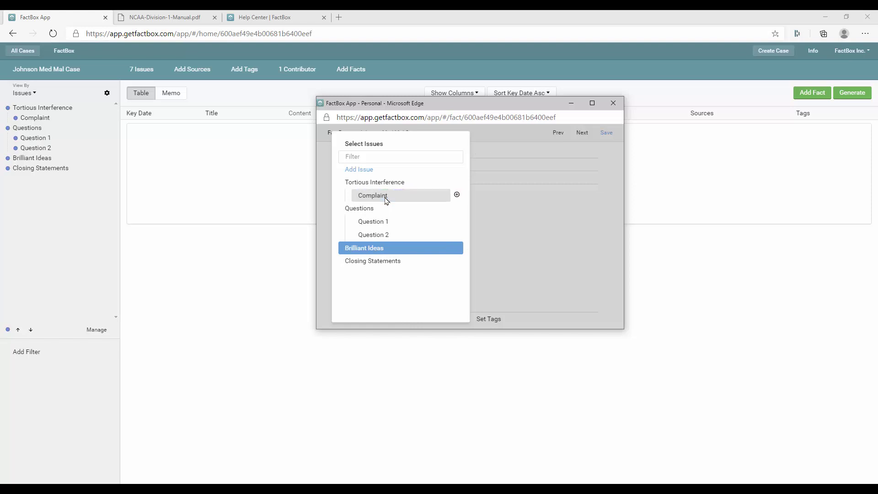
click(386, 200)
click(372, 210)
click(372, 211)
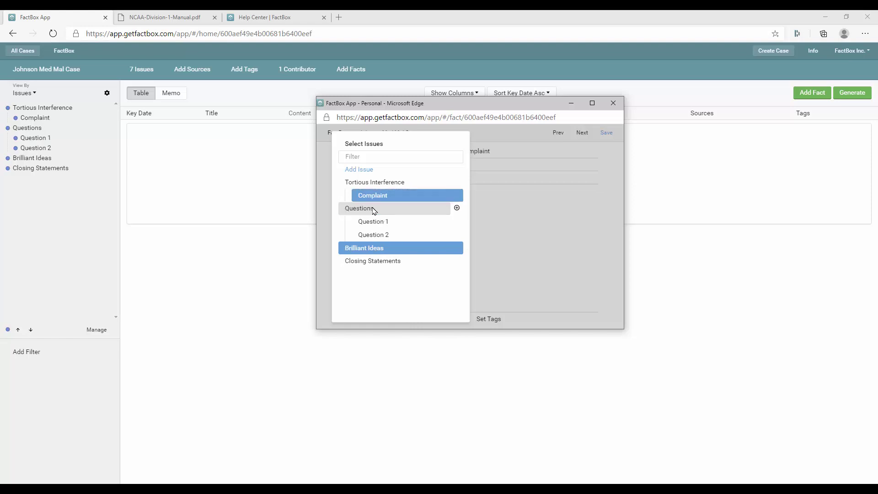
click(368, 213)
click(369, 212)
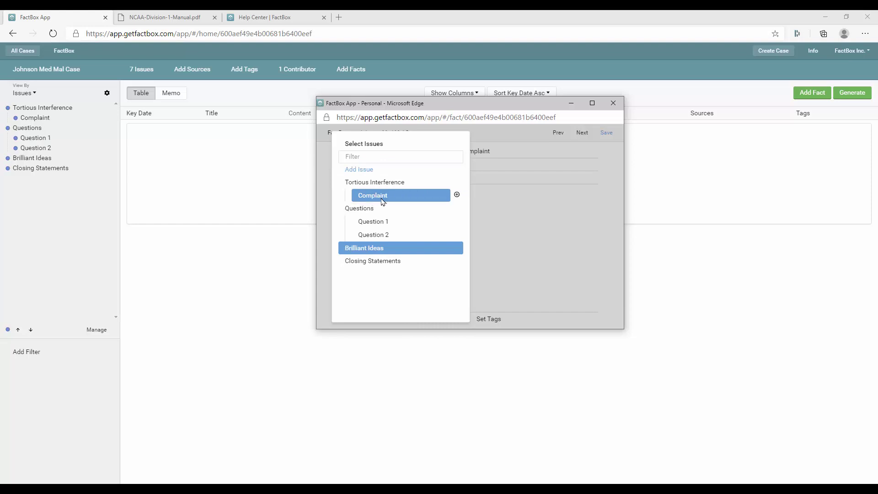
click(519, 227)
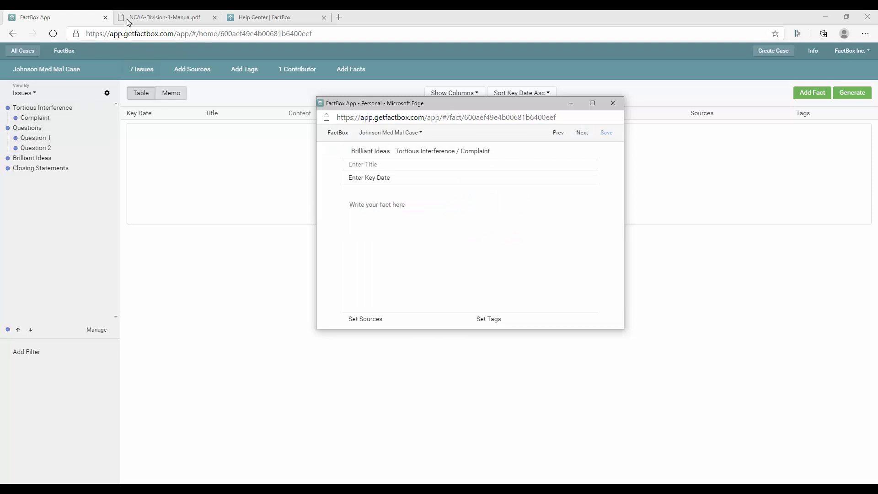
Step: Copy paragraph (a) of section 12.02.4, including its revision note, from NCAA-Division-1-Manual.pdf into the new fact's content
click(142, 18)
scroll(488, 289, down, 1)
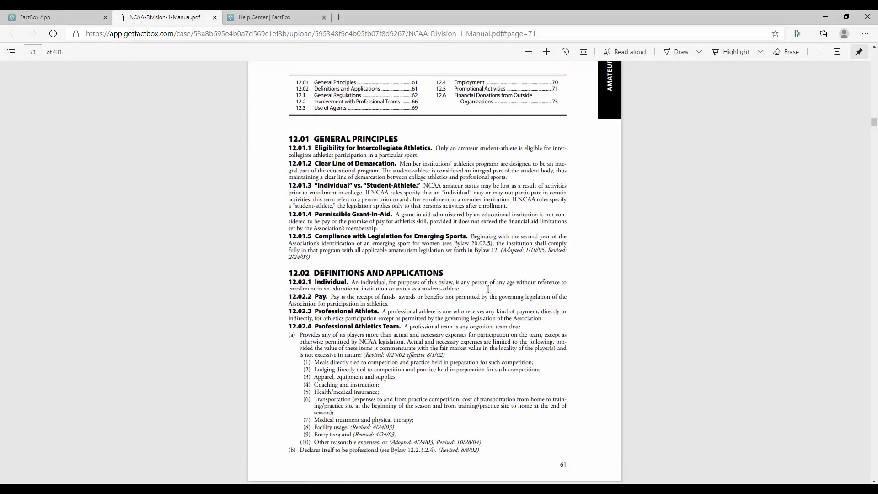
scroll(496, 282, down, 1)
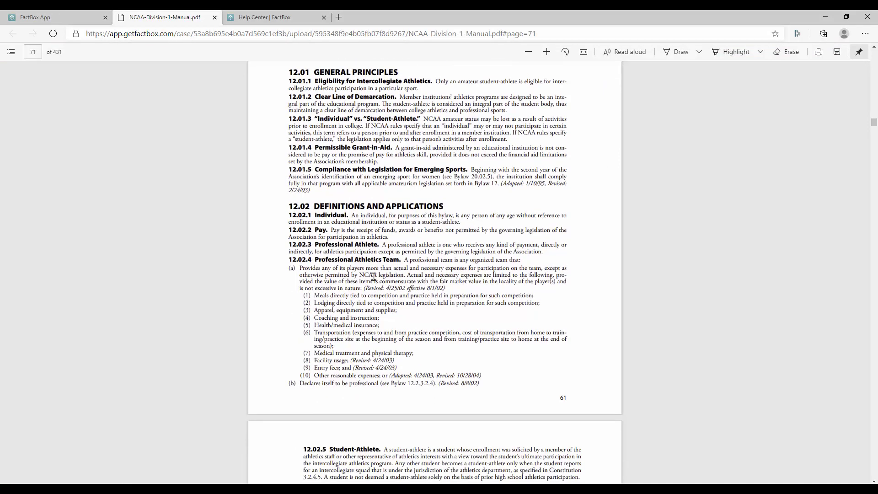
drag(300, 269, 445, 288)
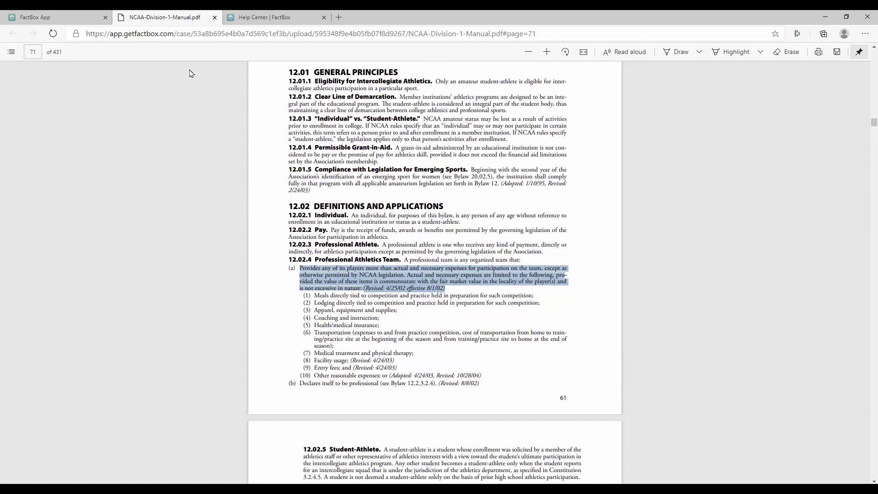
click(43, 17)
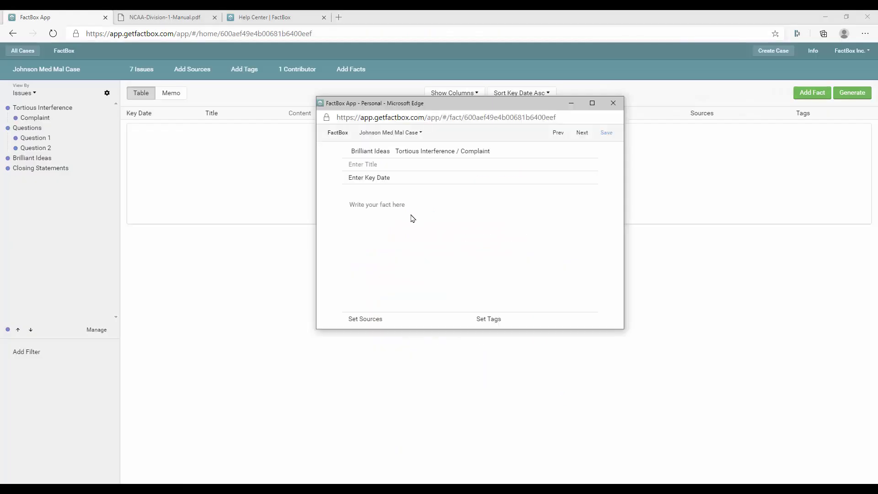
click(388, 209)
text(Provides any of its players more than actual and necessary expenses for participation on the team, except as otherwise permitted by NCAA legislation. Actual and necessary expenses are limited to the following, provided the value of these items is commensurate with the fair market value in the locality of the player(s) and is not excessive in nature: (Revised: 4/25/02 effective 8/1/02))
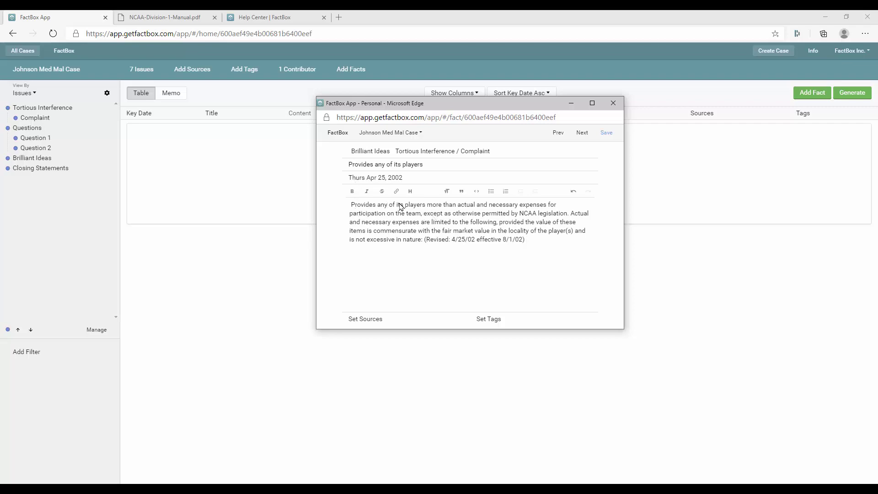
Step: Change the new fact's title to "Fact 1" and review the accepted formats for its date
click(164, 17)
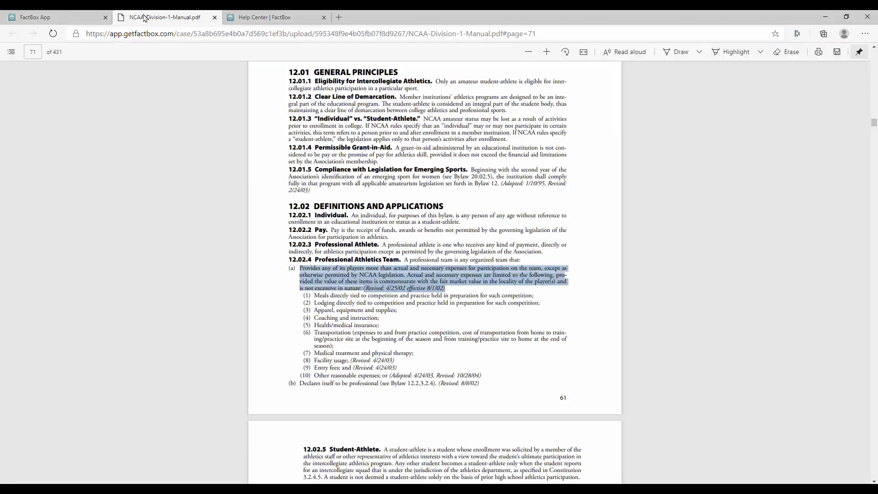
click(67, 17)
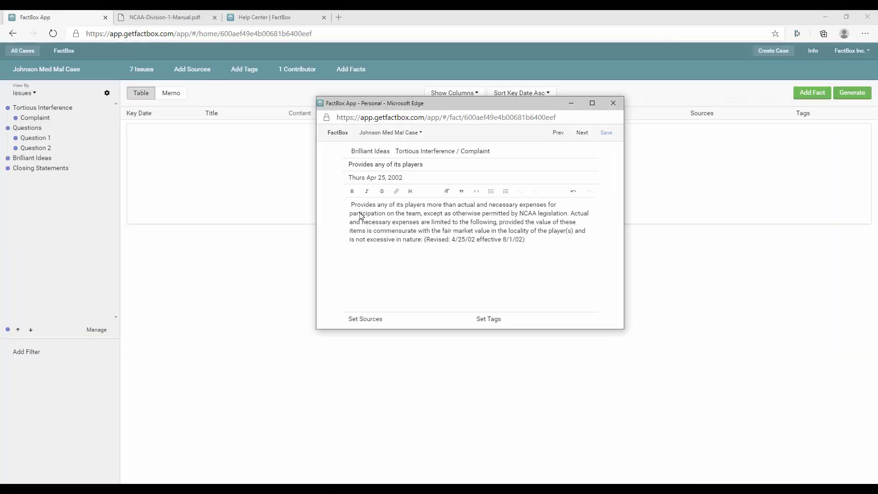
triple_click(374, 166)
text(Fact 1)
click(375, 179)
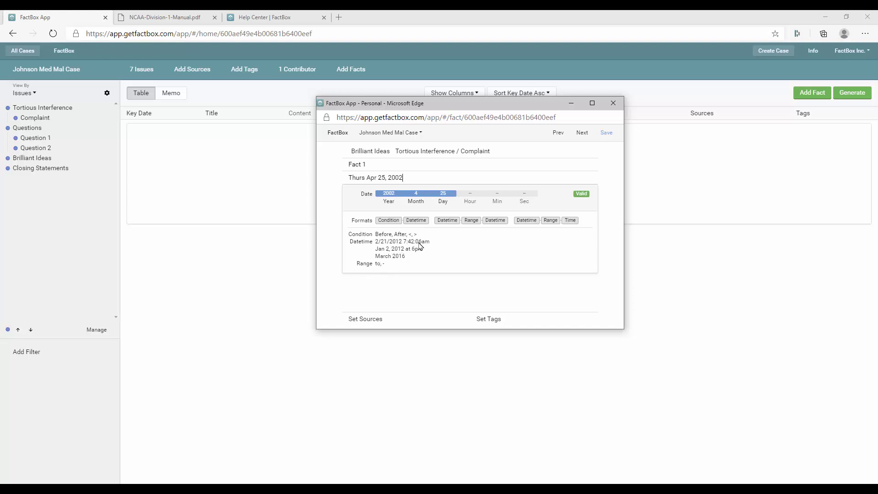
click(614, 166)
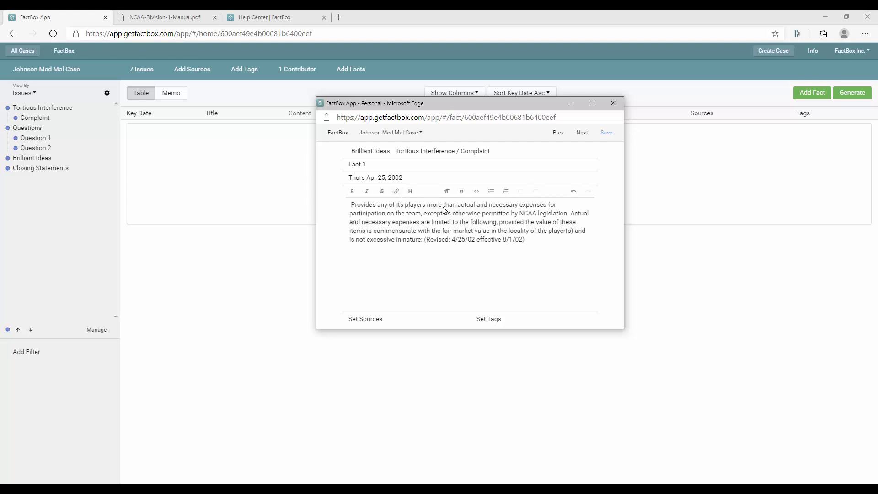
Step: In the fact's content, bold "any of its players more than actual" and highlight "necessary expenses are limited to the following"
drag(378, 206, 477, 206)
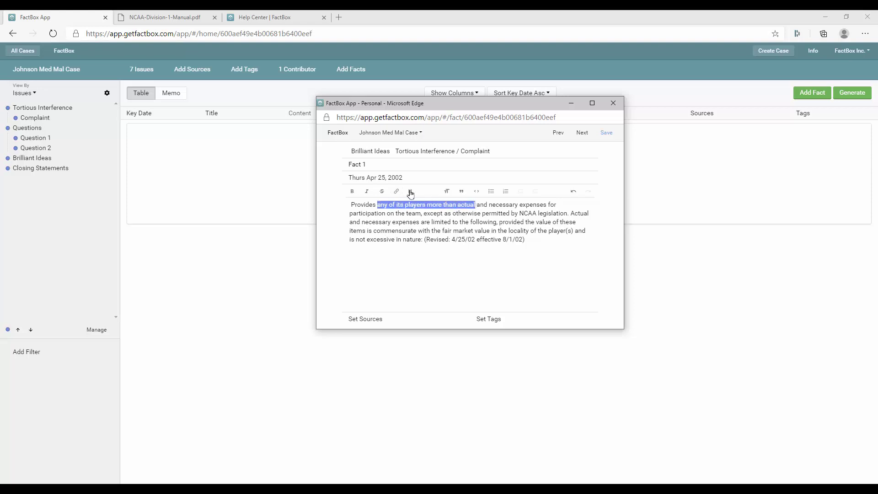
click(351, 191)
drag(362, 223, 496, 224)
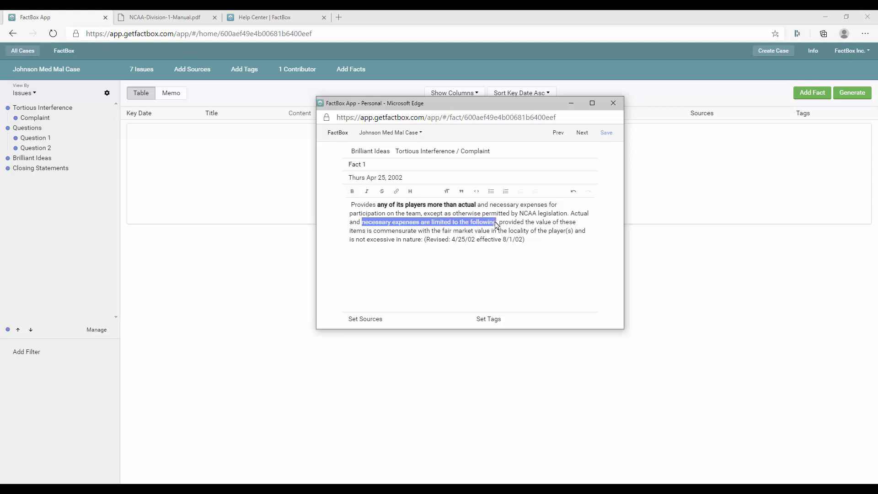
click(411, 192)
click(504, 261)
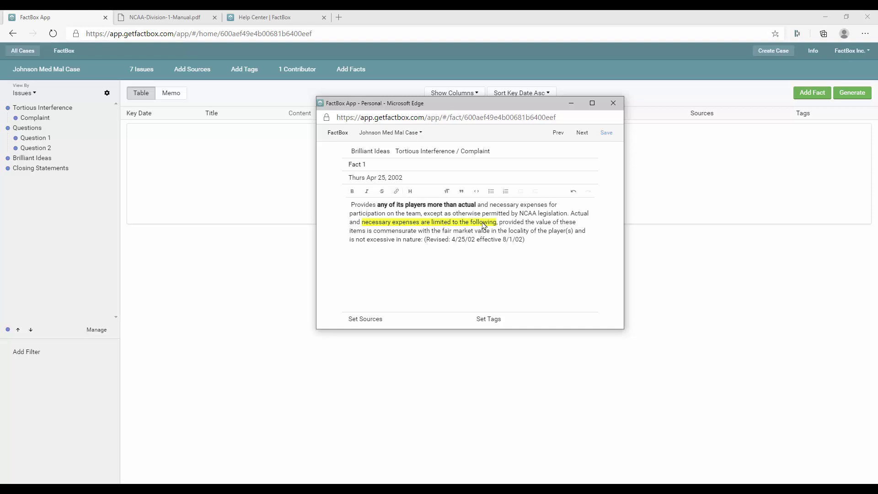
click(517, 214)
Step: Add NCAA-Division-1-Manual.pdf from the Desktop's FB > PDF folder as a new file source for the fact
click(365, 320)
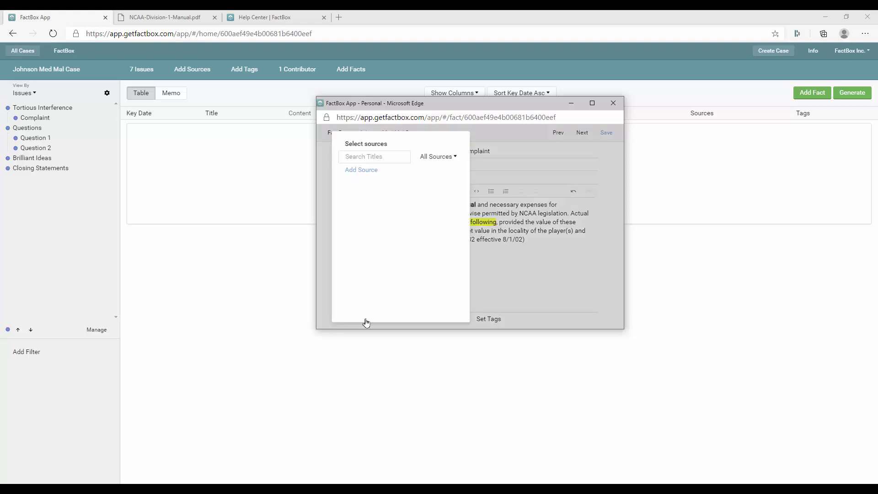
click(366, 173)
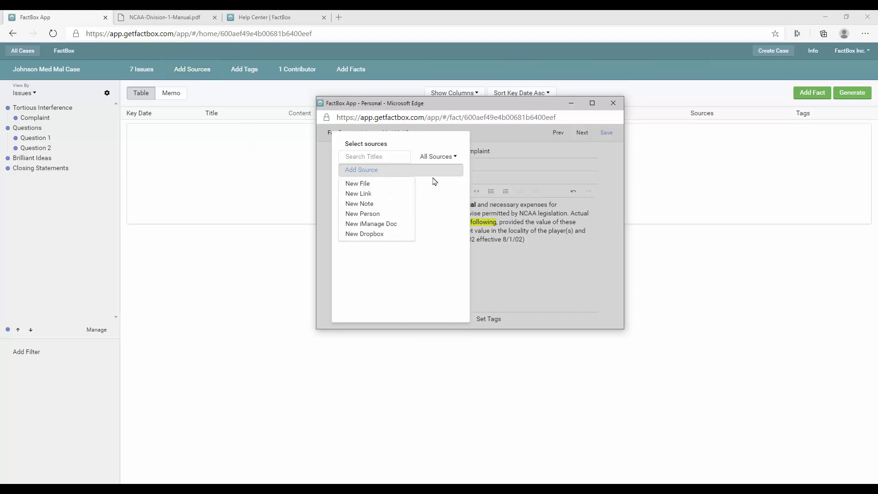
click(362, 173)
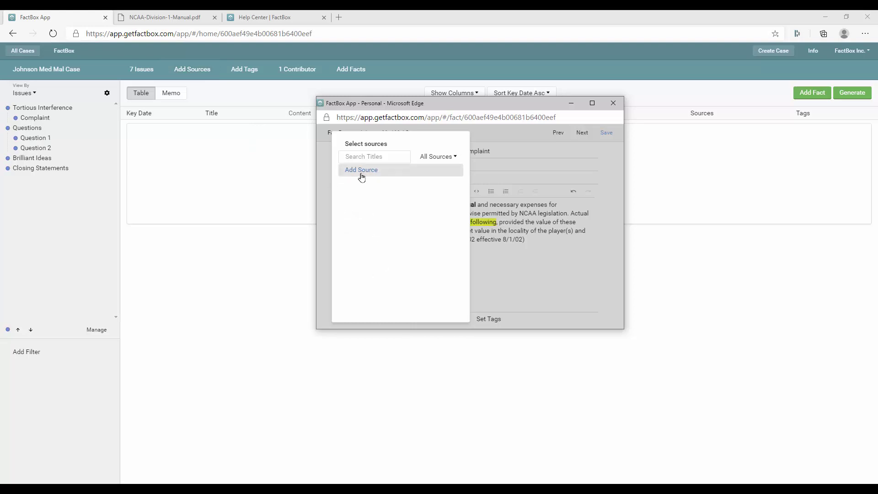
click(361, 175)
click(363, 182)
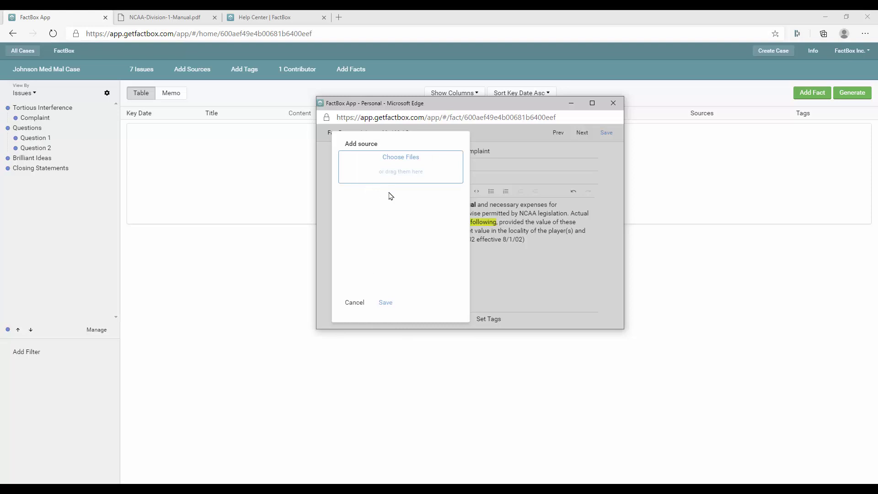
click(227, 456)
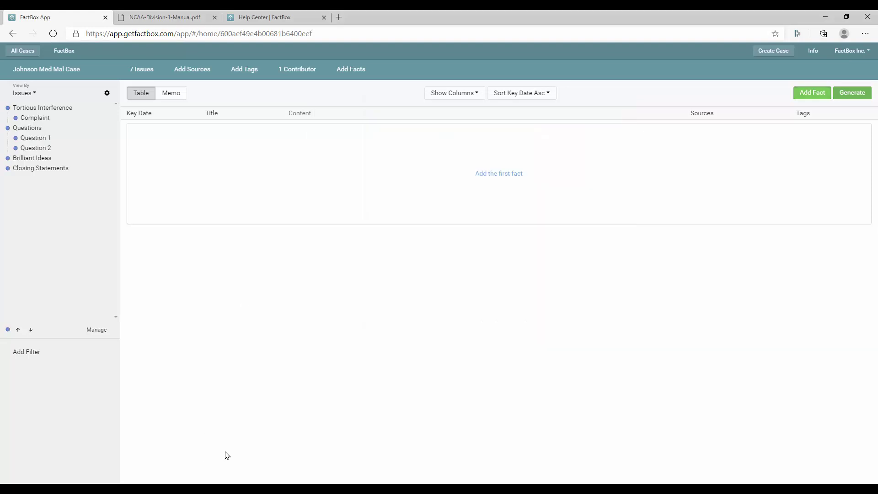
key(alt+Tab)
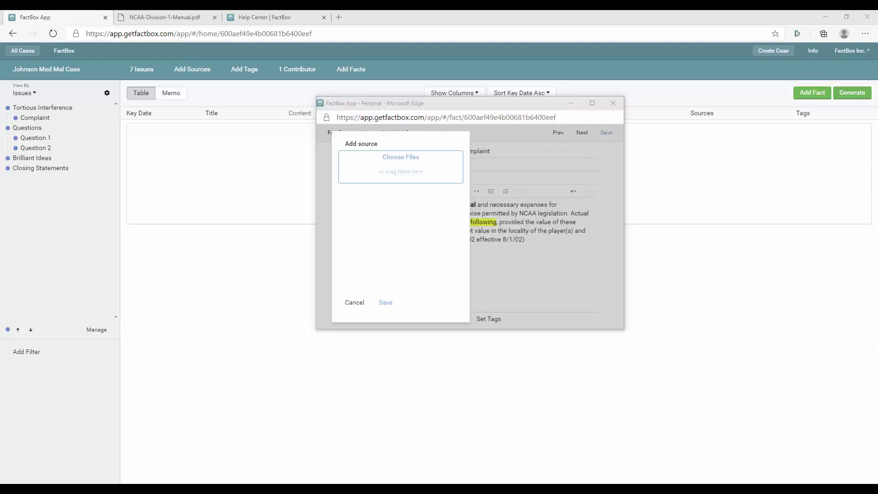
key(alt+Tab)
drag(340, 133, 484, 274)
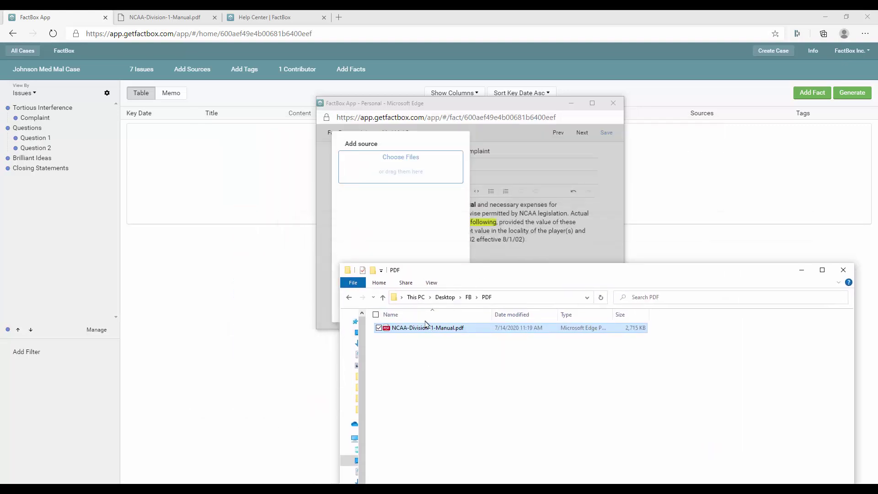
drag(430, 332, 396, 181)
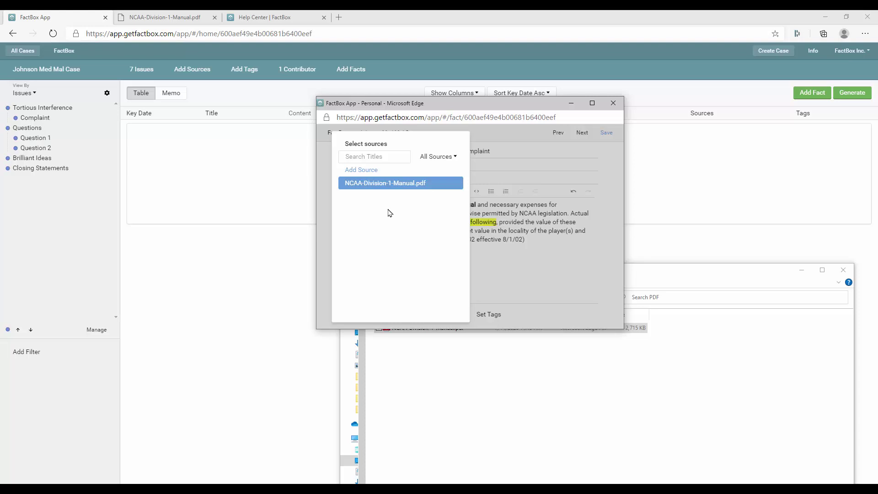
Step: Look up the quoted passage's page in the PDF, add page 71 to the manual source, and save the fact
mouse_move(387, 188)
click(133, 19)
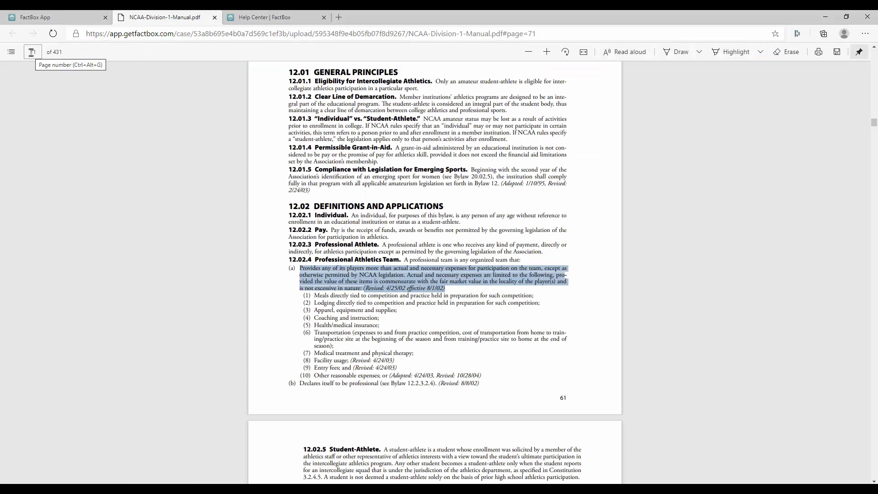
key(ctrl+shift+Tab)
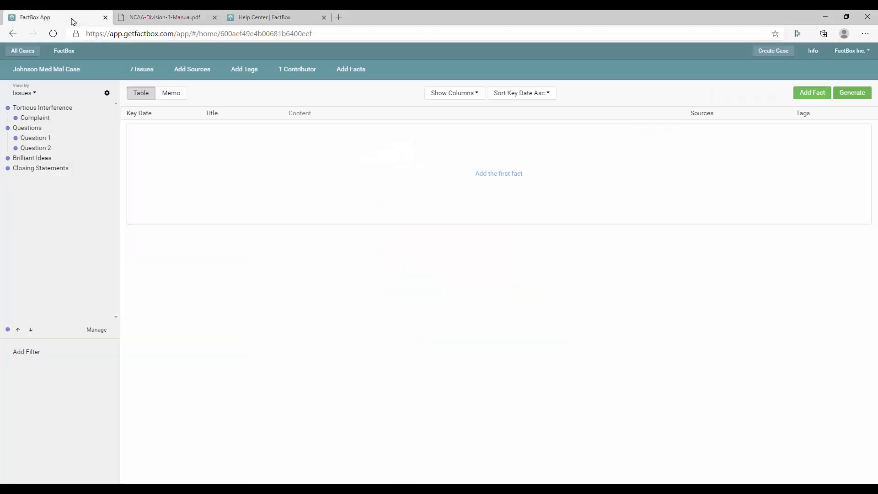
key(alt+Tab)
click(454, 182)
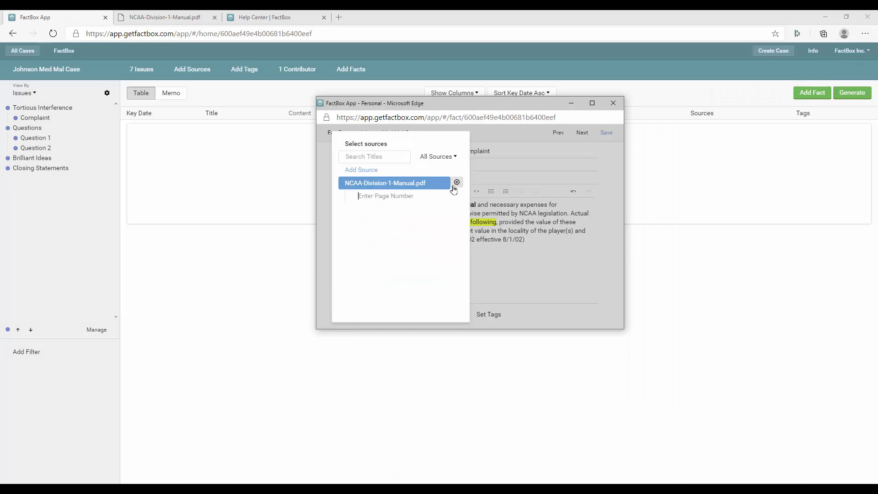
text(71)
key(Return)
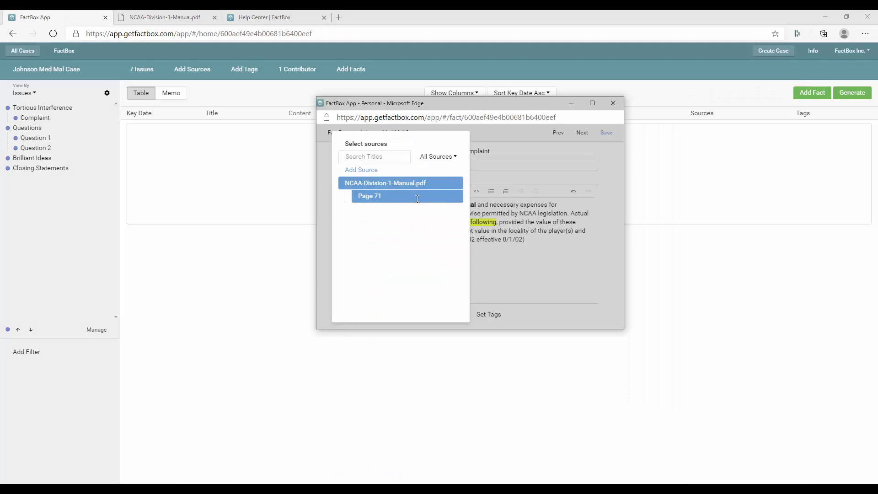
click(521, 259)
click(608, 135)
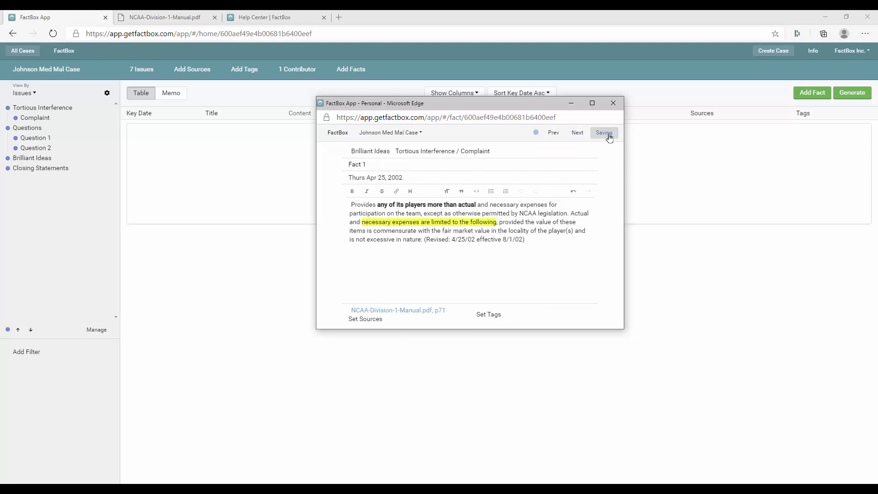
click(203, 230)
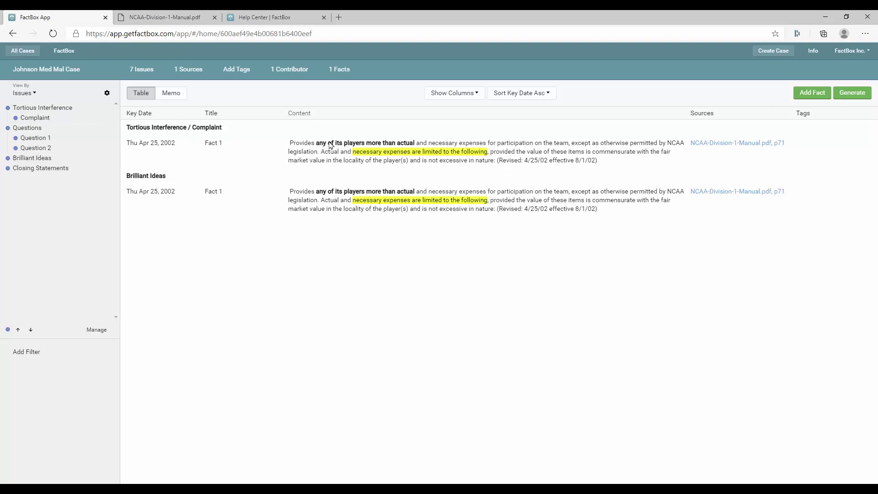
Step: Open the fact's linked PDF source, locate paragraph (a) of section 12.02.4, and return to the case
click(724, 143)
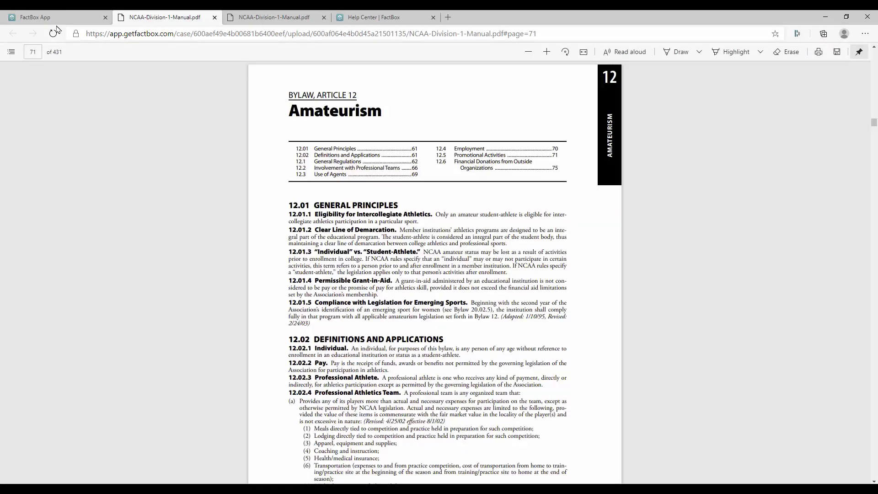
scroll(419, 154, down, 3)
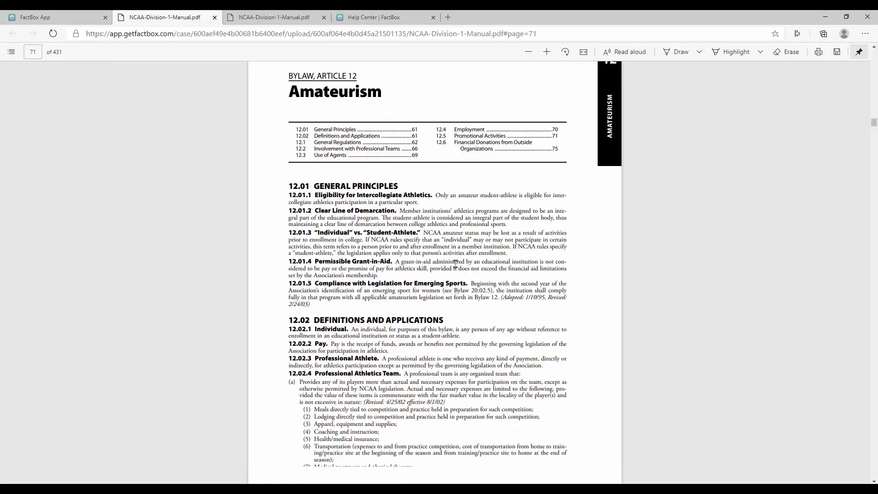
drag(333, 268, 416, 296)
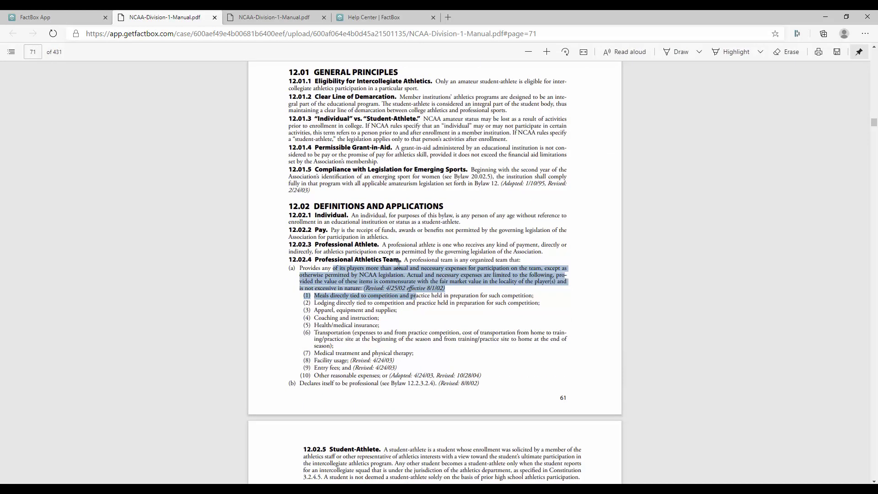
click(67, 19)
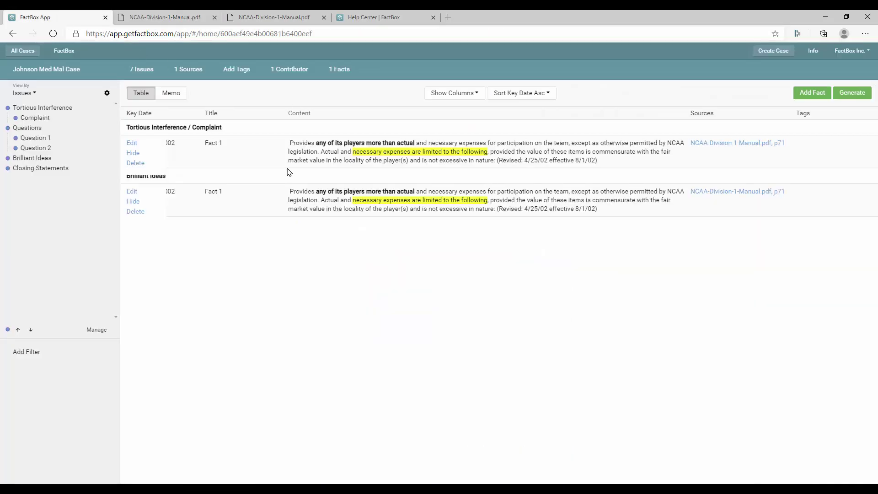
click(132, 144)
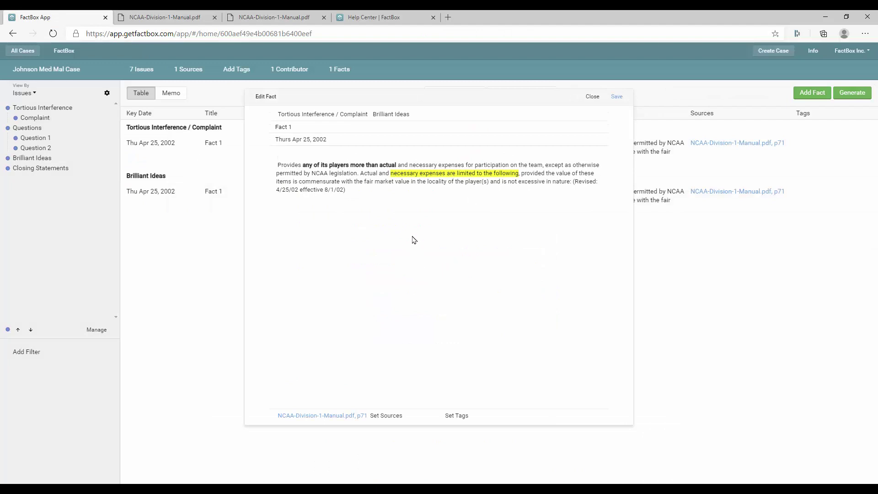
click(387, 414)
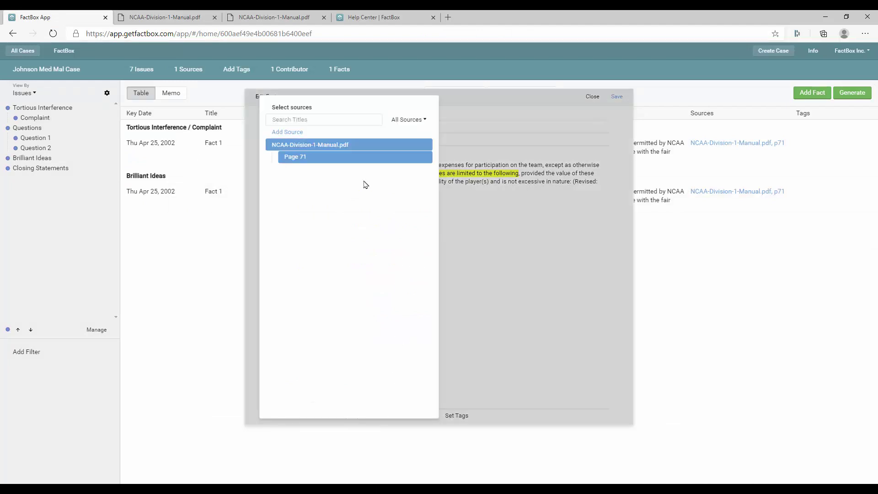
click(287, 131)
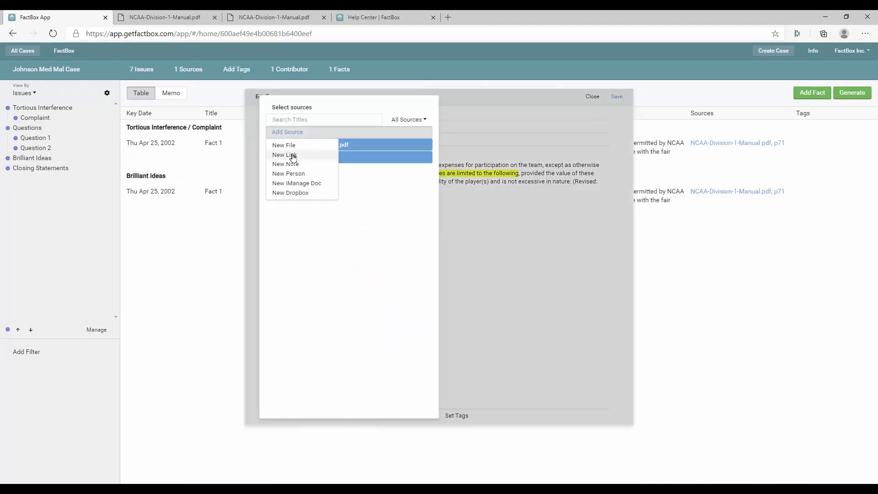
click(292, 155)
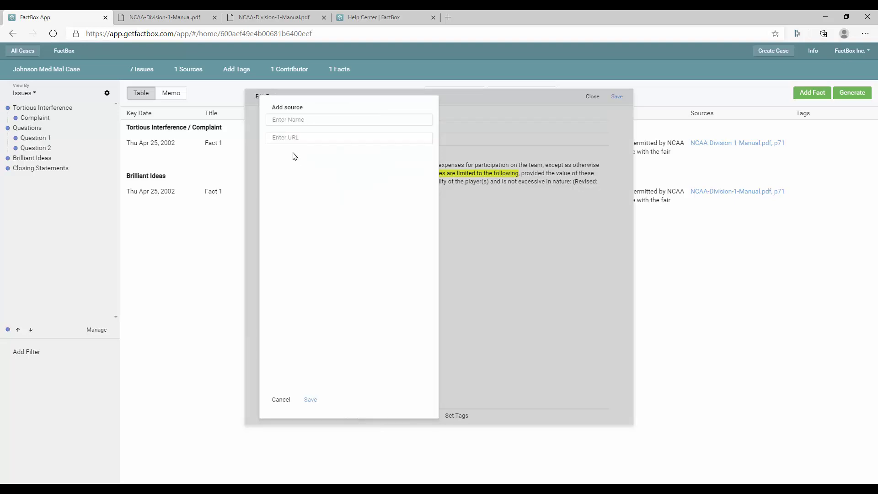
click(297, 121)
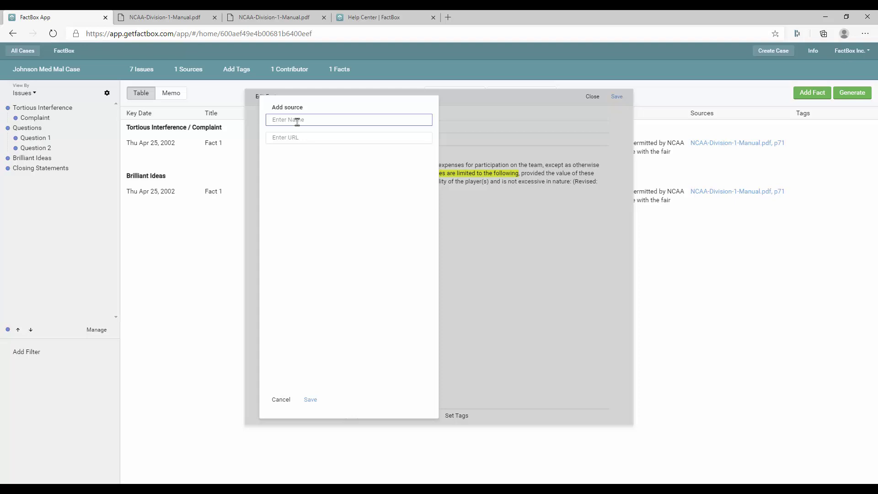
text(Google)
key(Tab)
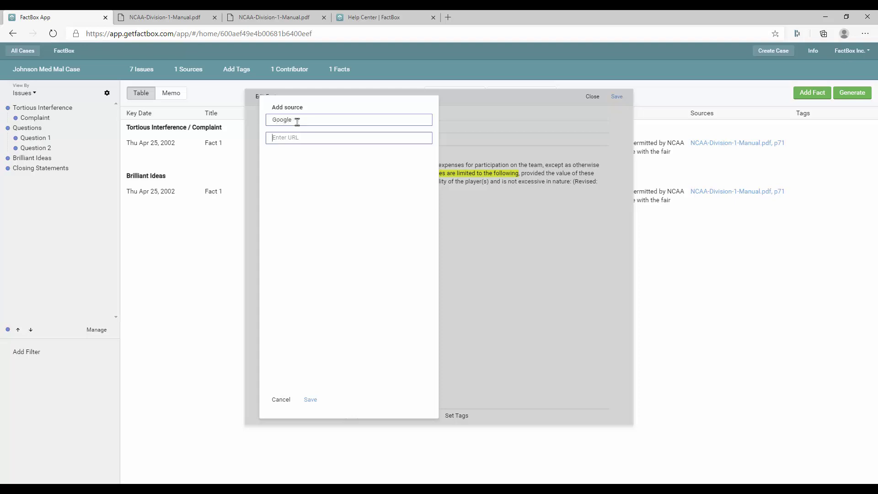
text(https://www.google.com)
click(309, 399)
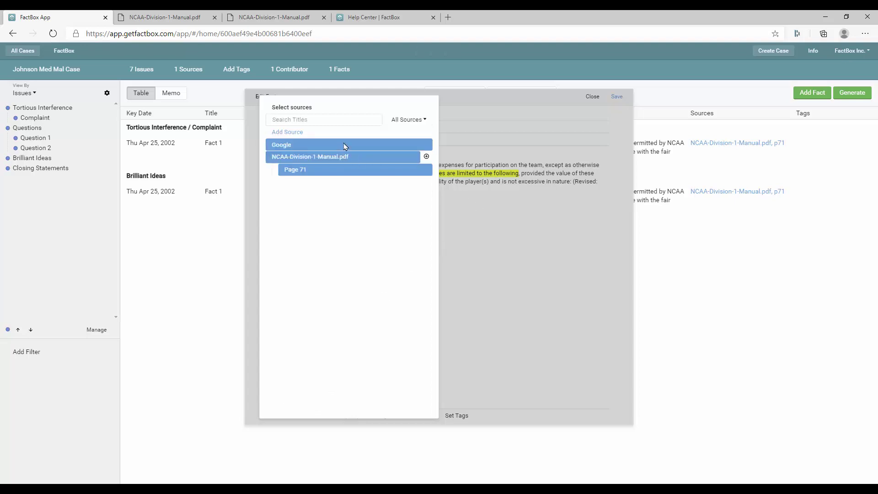
Step: Save the edited fact, open its Google source to test the link, and close the opened page
click(469, 213)
click(616, 98)
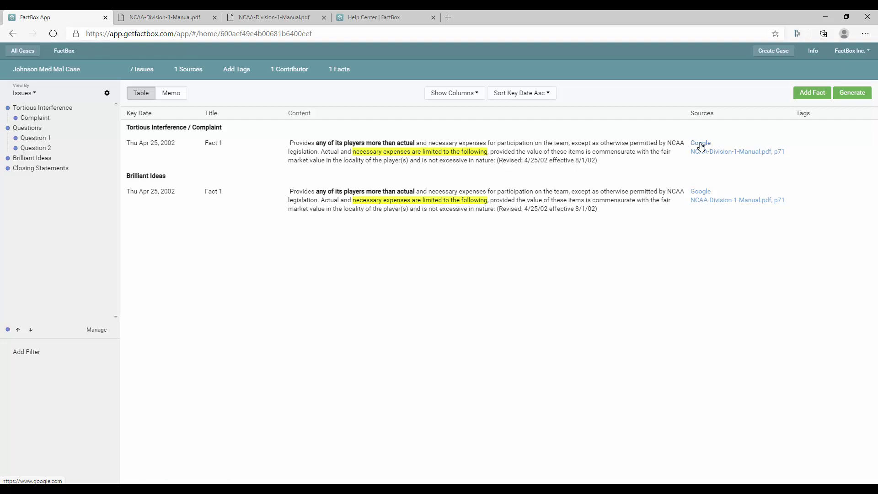
click(701, 144)
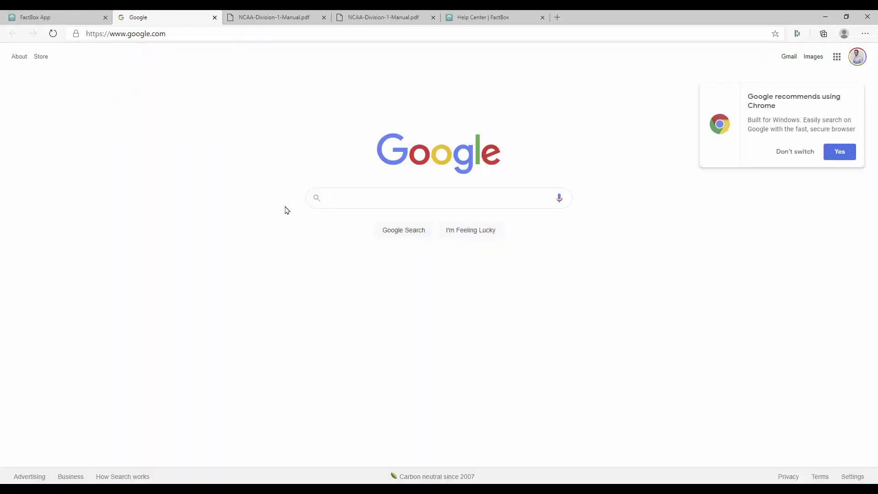
click(215, 17)
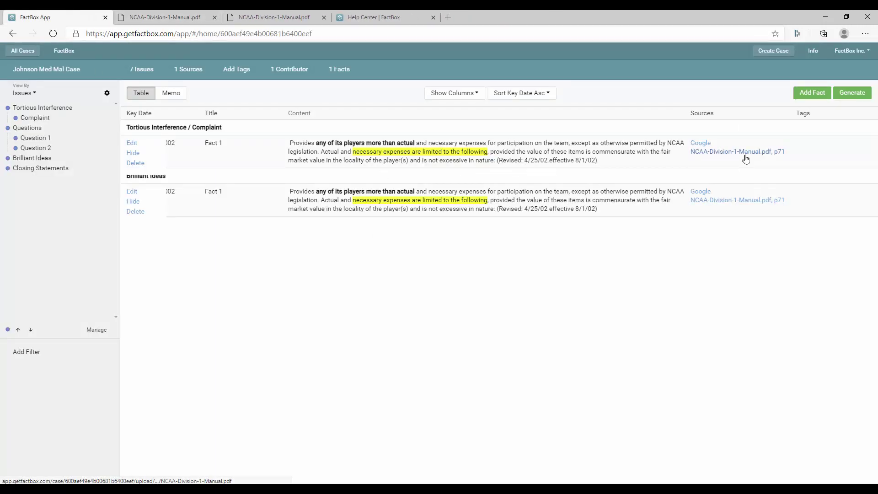
Step: Open Fact 1 for editing, start a new note source, and enlarge the note's text area
click(133, 144)
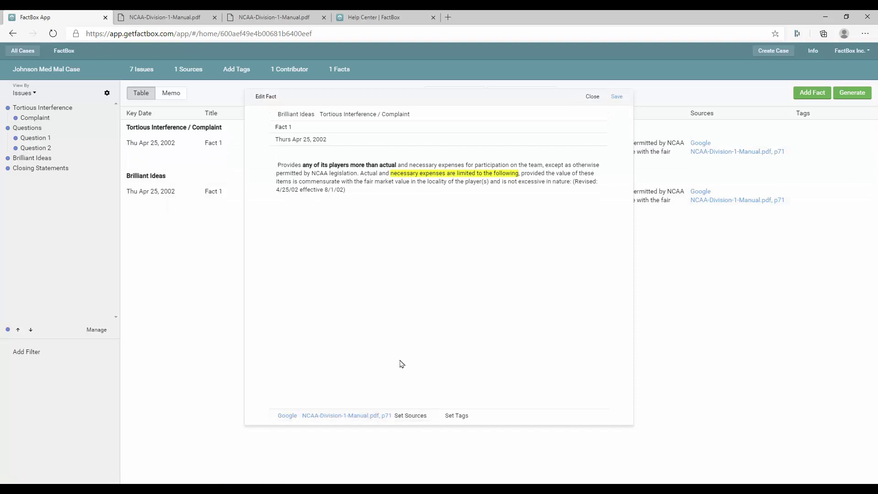
click(407, 416)
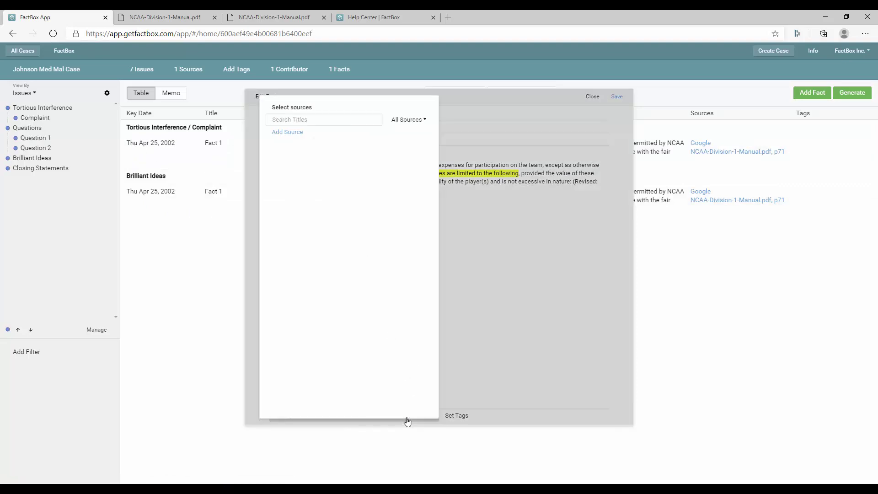
click(299, 132)
click(289, 168)
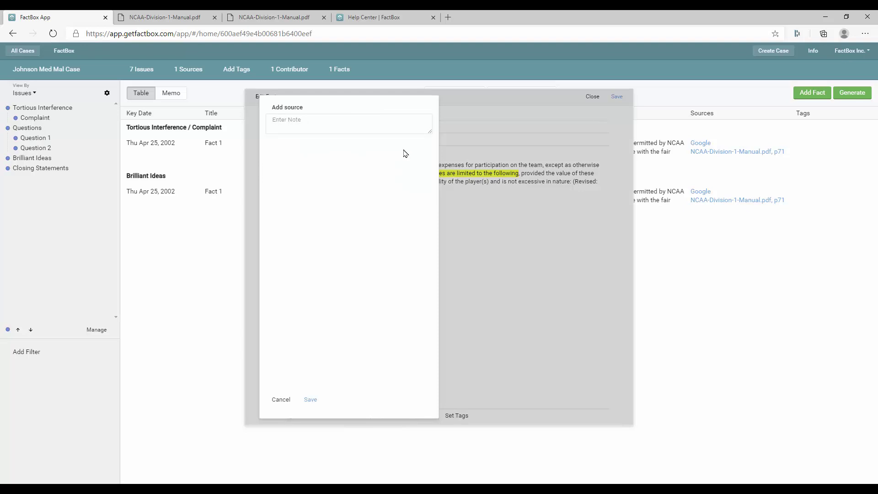
drag(430, 132, 437, 215)
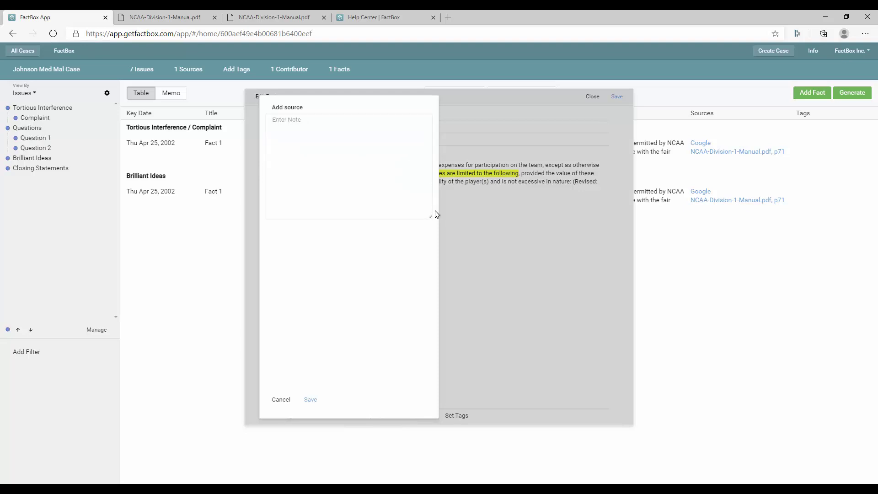
Step: Enter "conversation with client" as the note, save the source, and save Fact 1
click(341, 121)
text(comve)
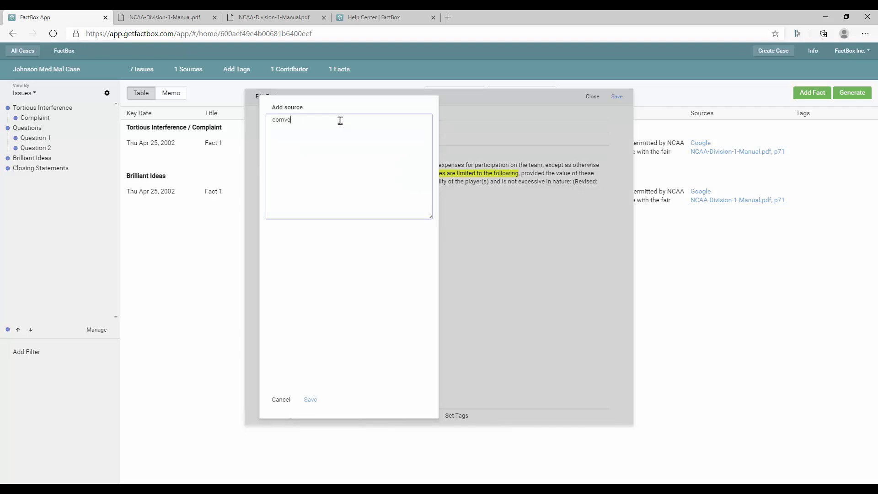
key(BackSpace)
key(BackSpace)
key(BackSpace)
text(nversion)
key(BackSpace)
key(BackSpace)
text(ation with clien)
click(309, 399)
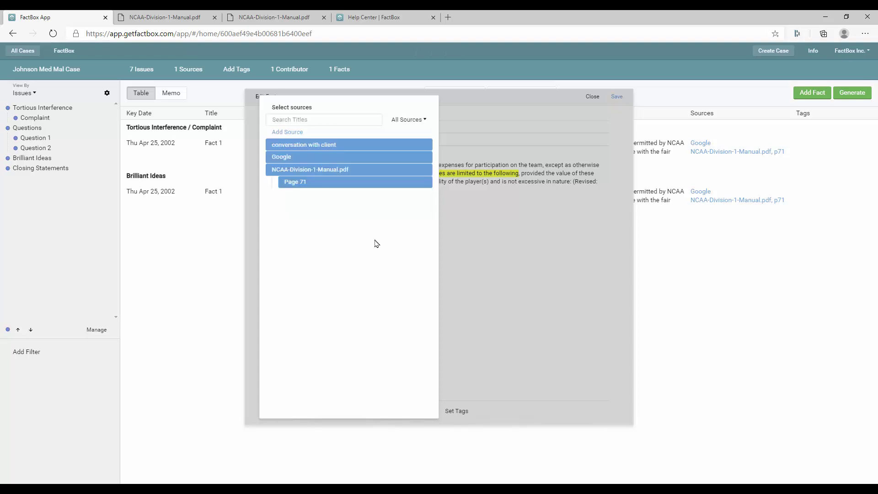
click(451, 152)
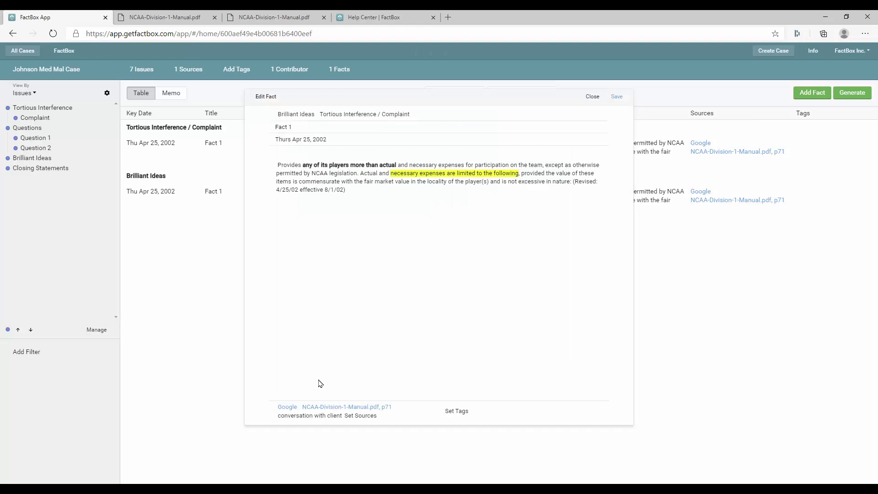
click(617, 97)
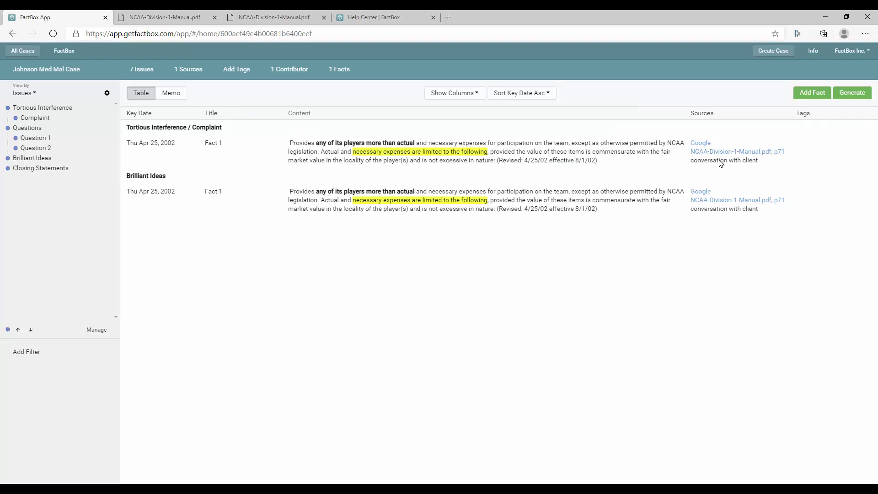
Step: Edit Fact 1, add a new person source with the person's full name, and save the fact
click(134, 143)
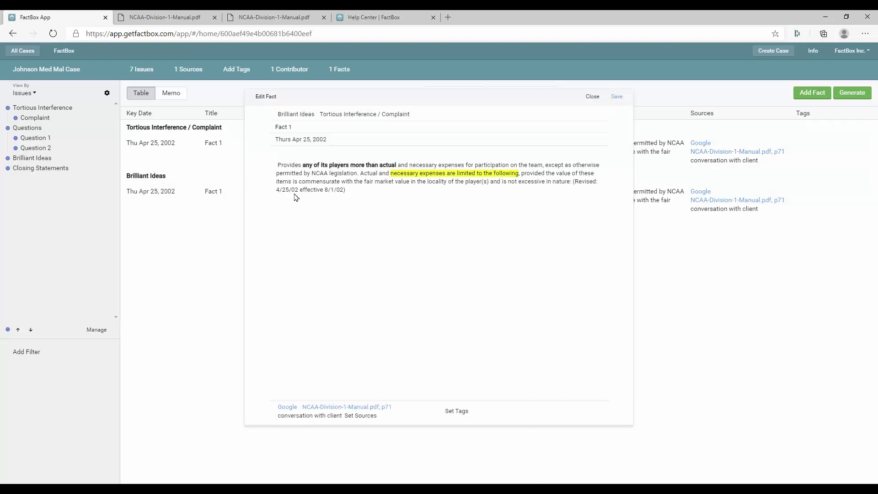
click(368, 416)
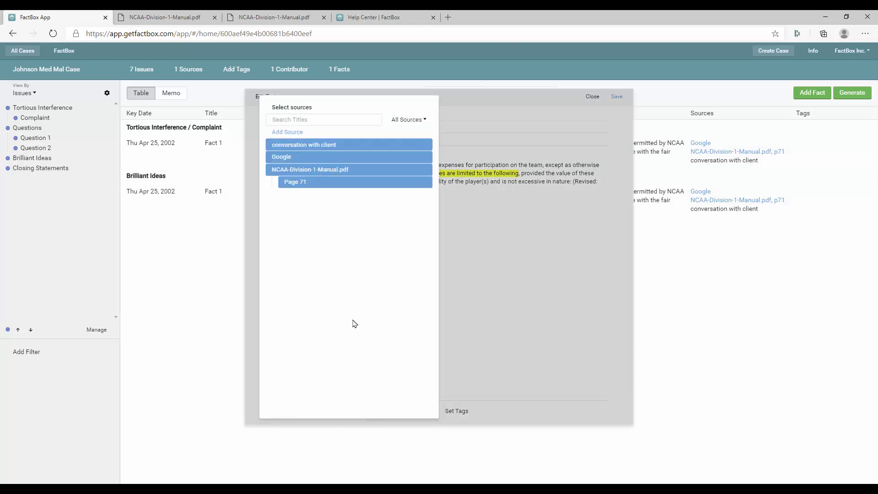
click(292, 132)
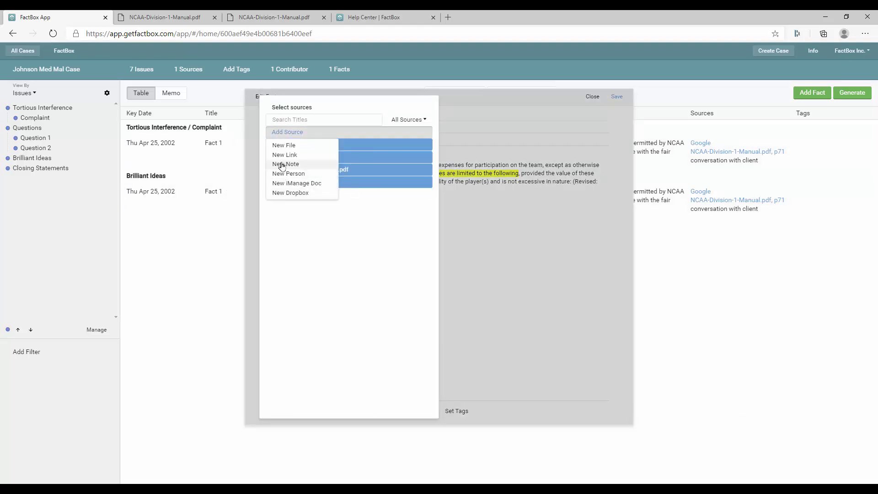
click(284, 173)
click(304, 121)
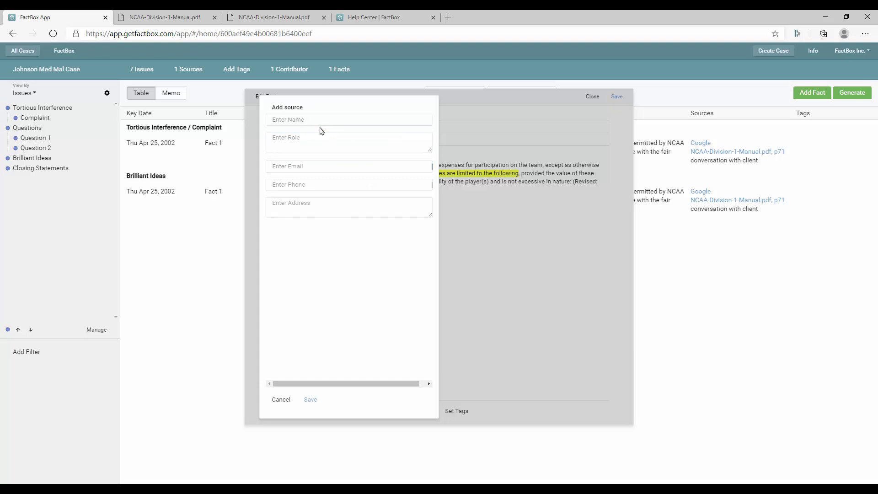
click(329, 139)
click(286, 118)
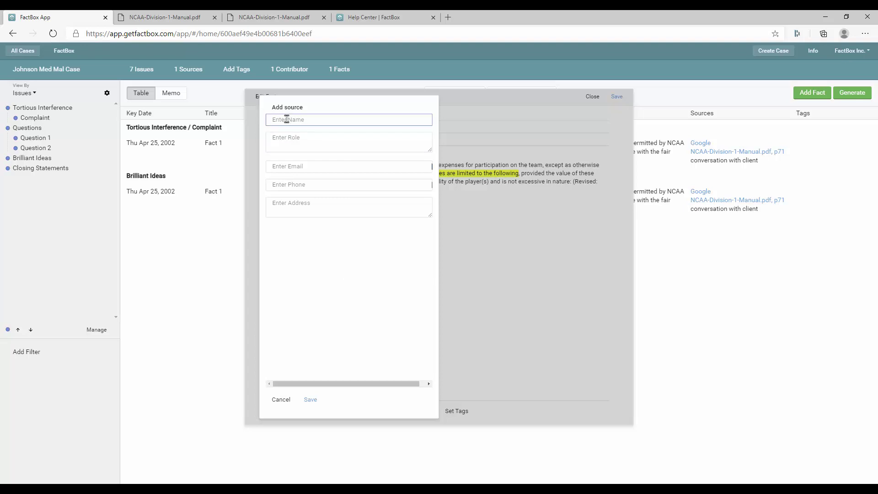
text(John Smith)
click(310, 399)
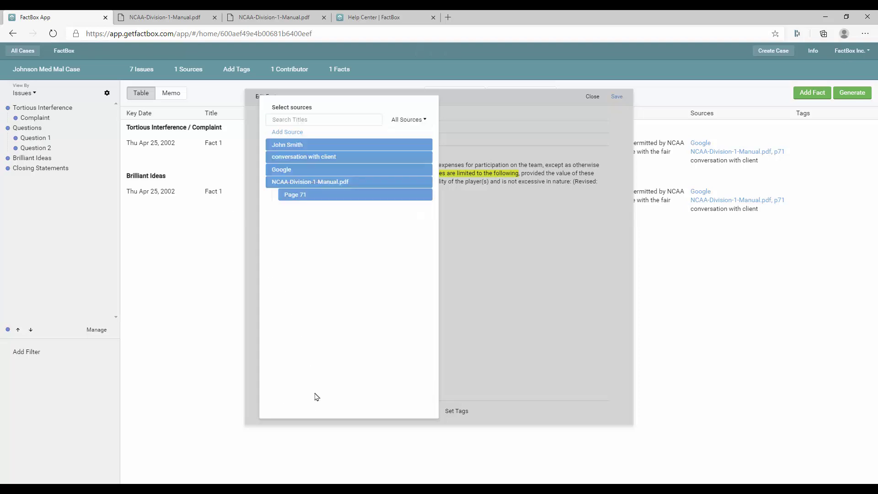
click(589, 108)
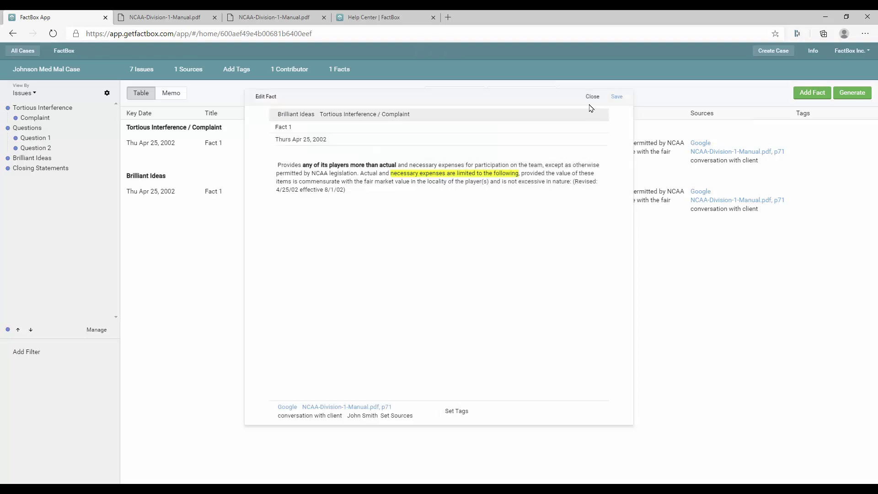
click(617, 97)
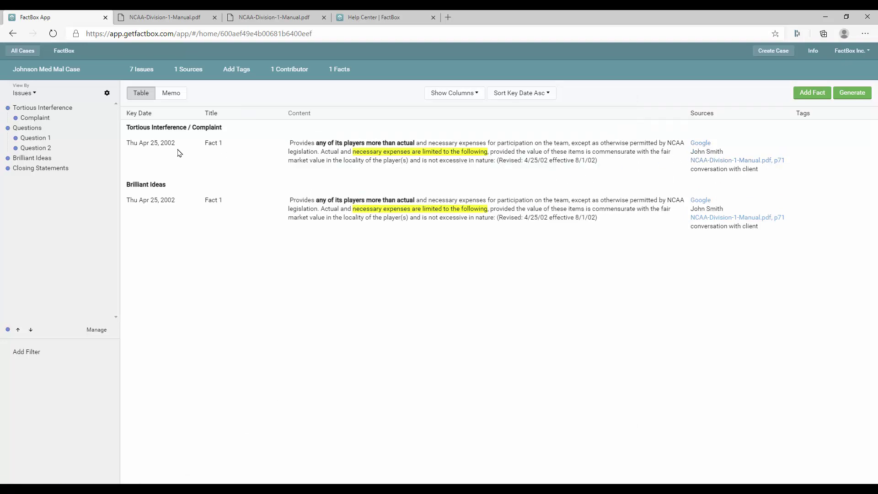
Step: Open Fact 1 for editing and review the types of new sources that can be added
click(133, 144)
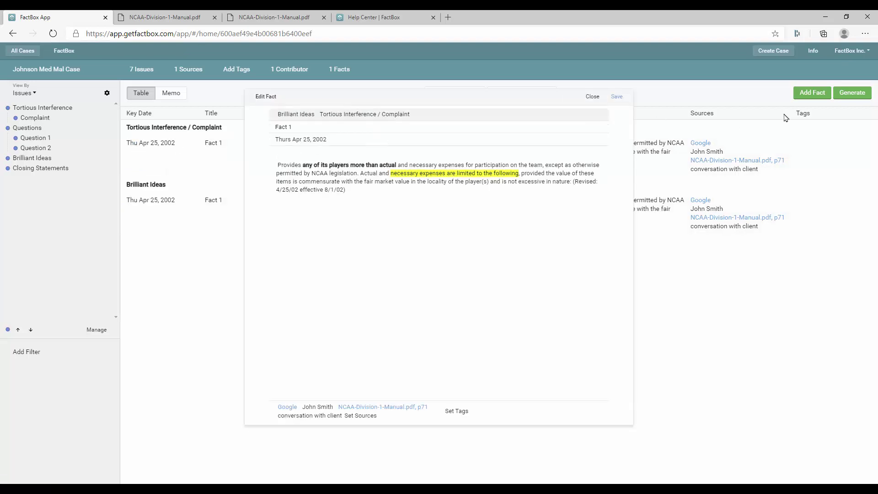
click(366, 416)
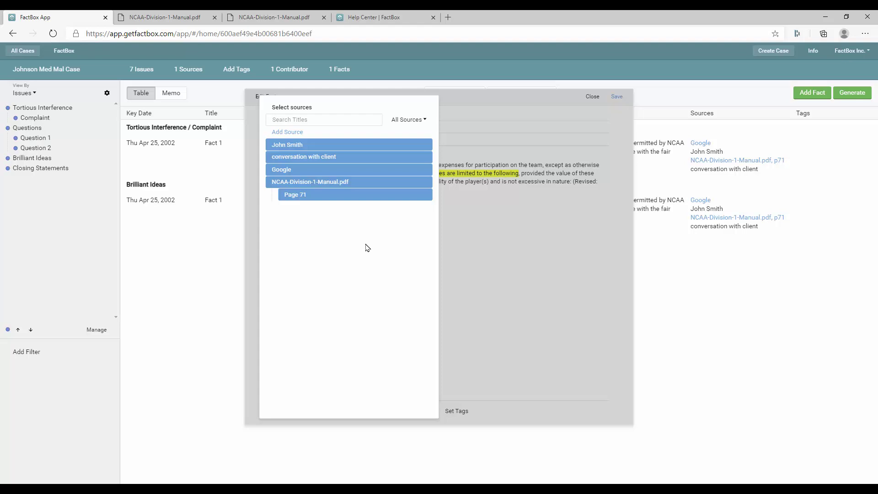
click(288, 132)
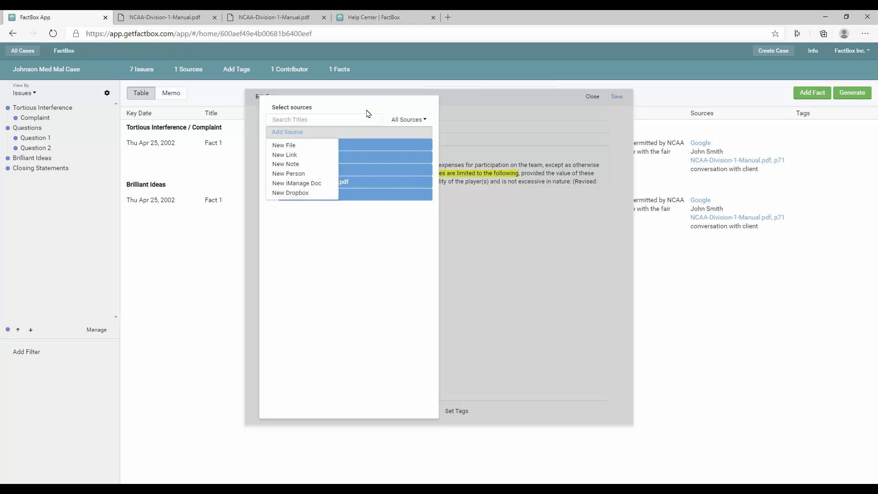
click(342, 132)
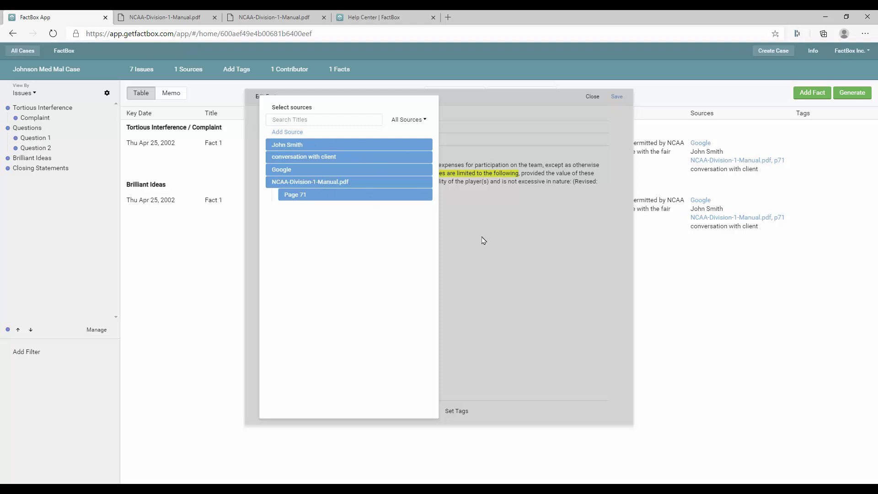
click(482, 274)
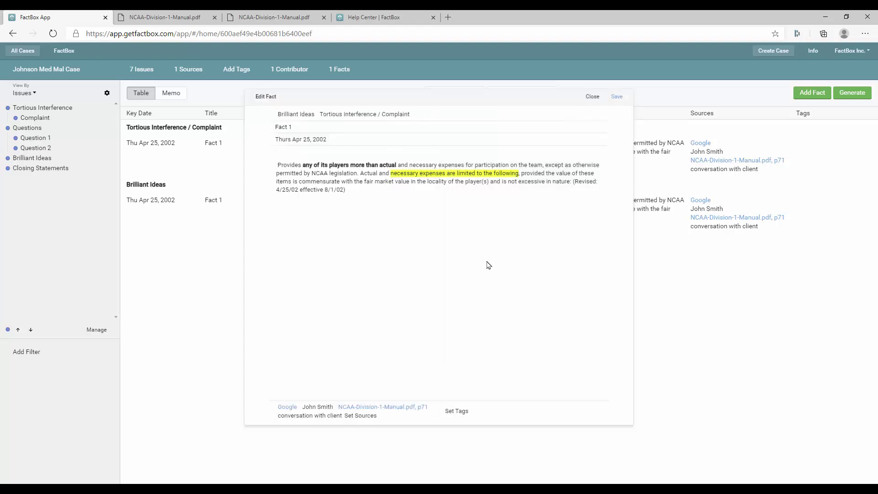
Step: Add a "harmful info" tag and a tag with a person's full name to Fact 1, and save the fact
click(459, 412)
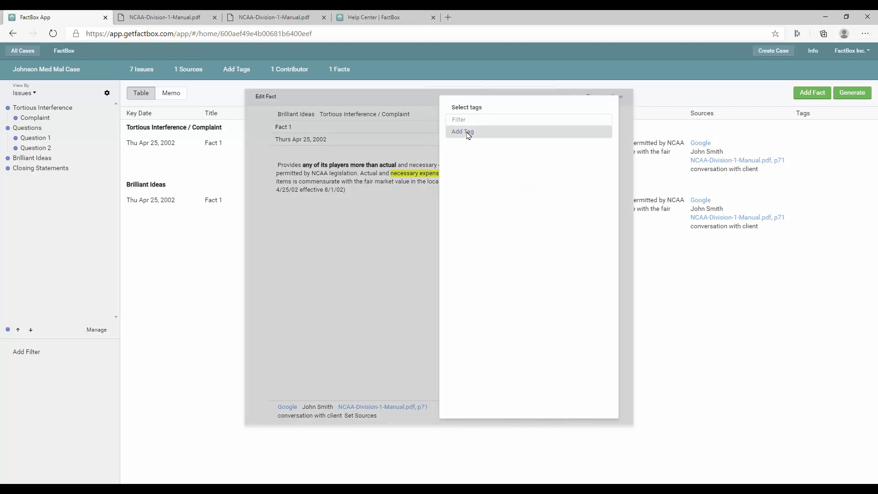
click(468, 134)
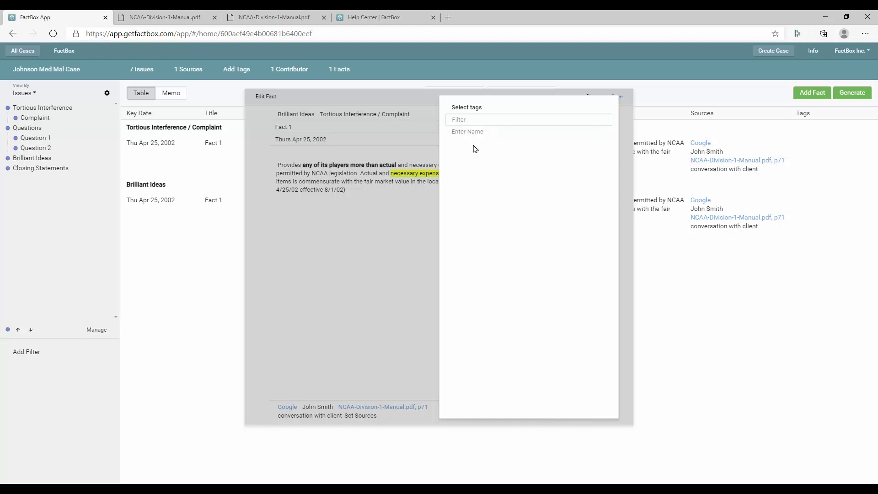
text(harmful)
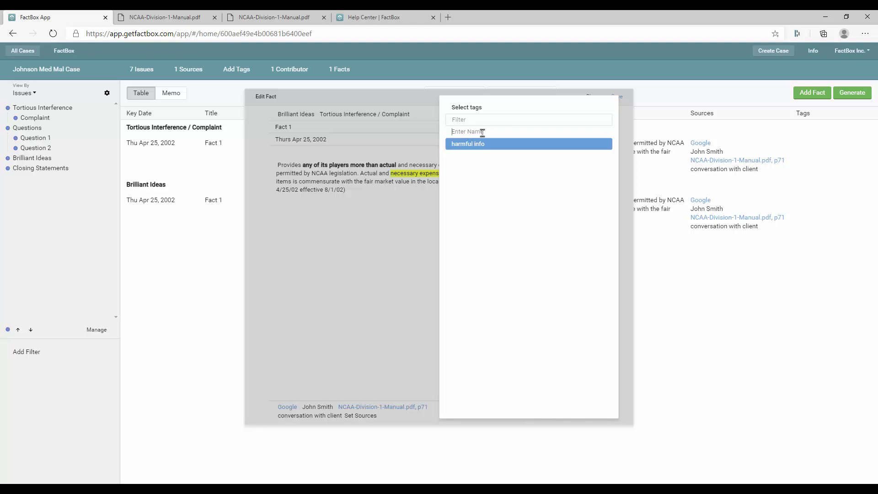
text(C)
click(482, 132)
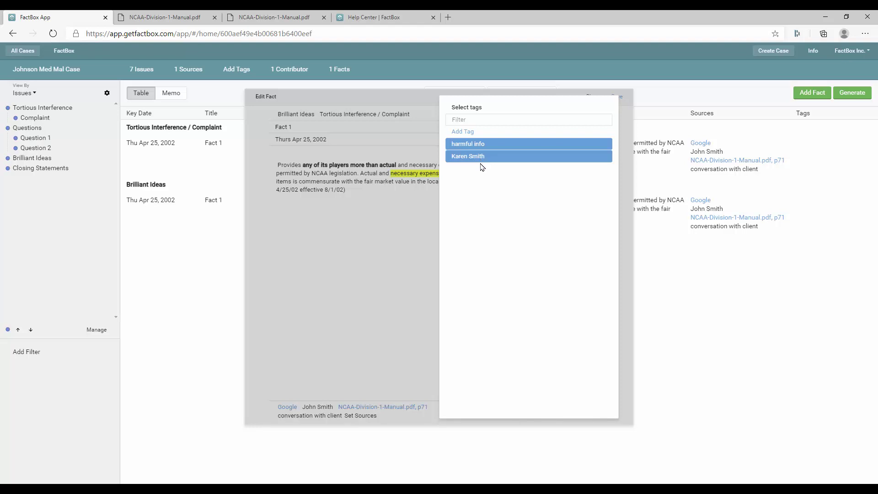
click(398, 258)
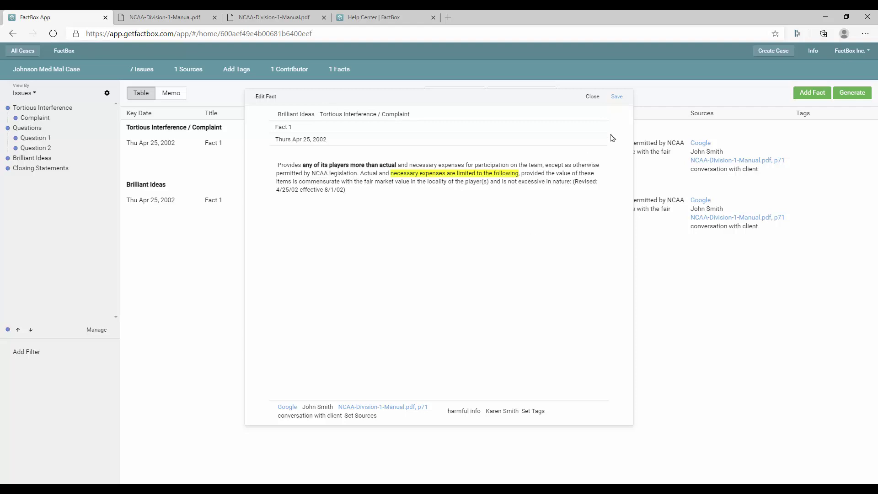
click(615, 98)
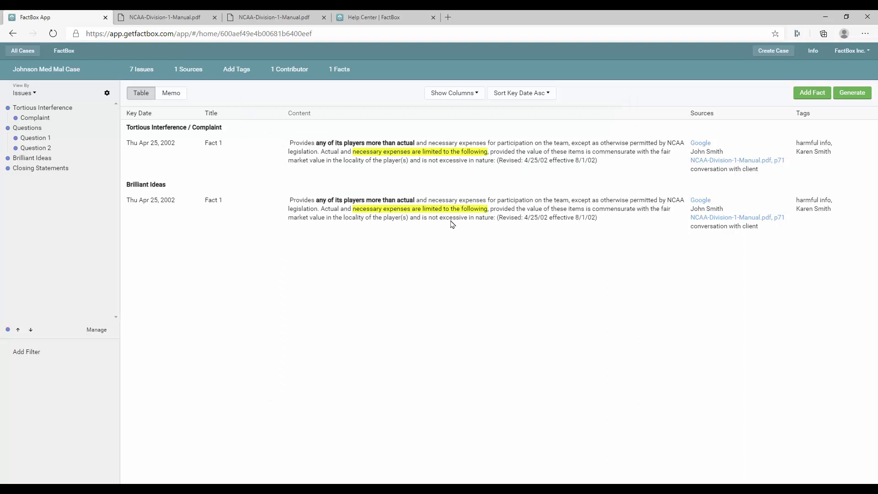
Step: Show the Issues column in the facts table and hide it again
click(469, 93)
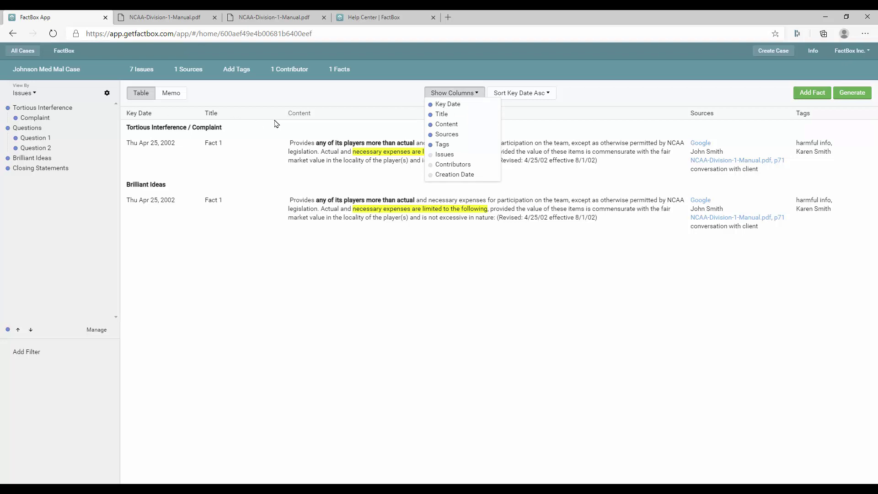
click(432, 156)
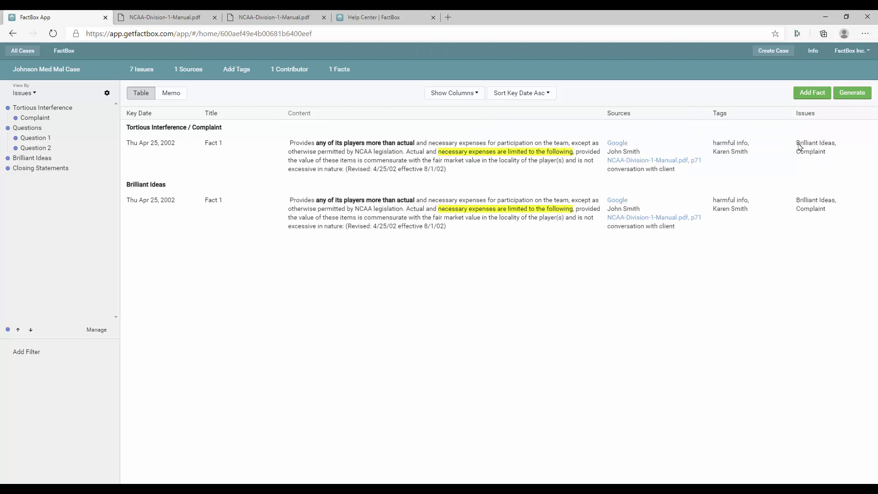
click(455, 93)
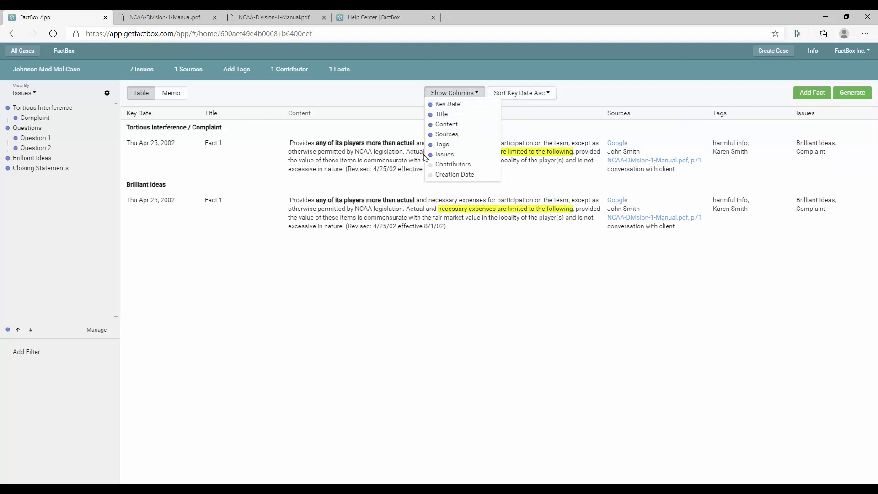
click(432, 155)
Step: Hide the Tags column from the facts table
click(448, 93)
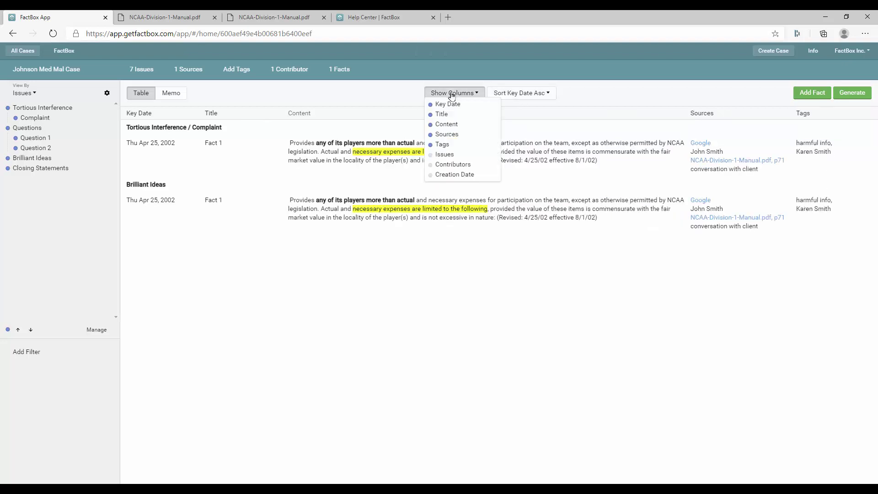
click(431, 145)
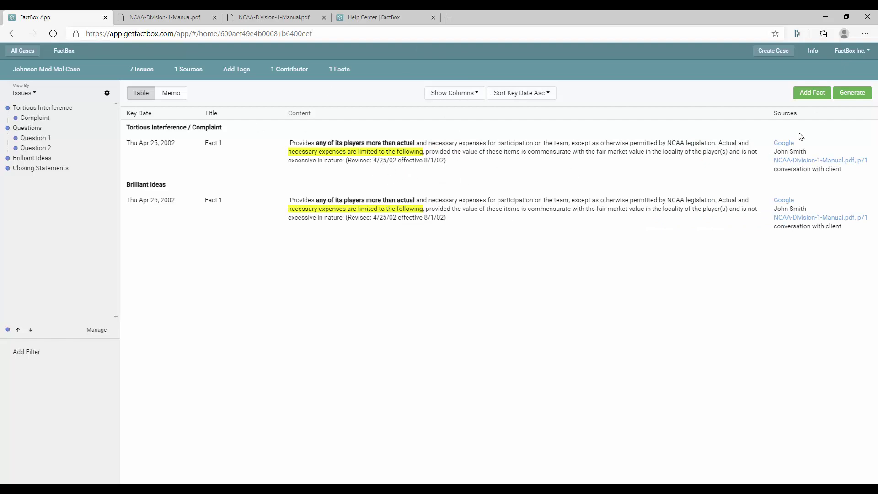
Step: Generate a Word document from the facts table, open it for review, and close it
click(852, 93)
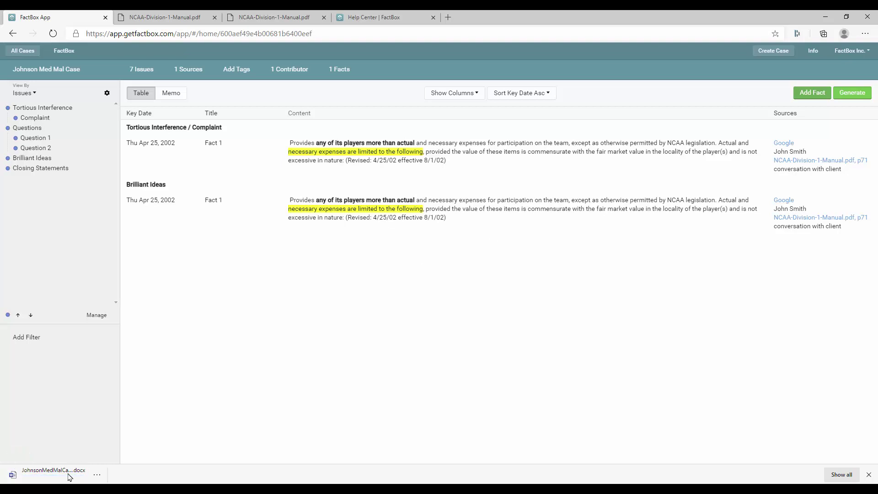
click(53, 476)
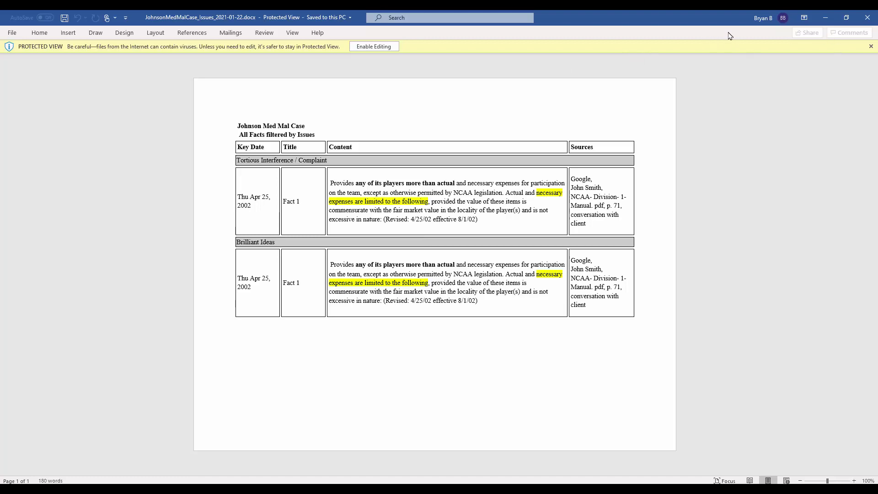
click(874, 14)
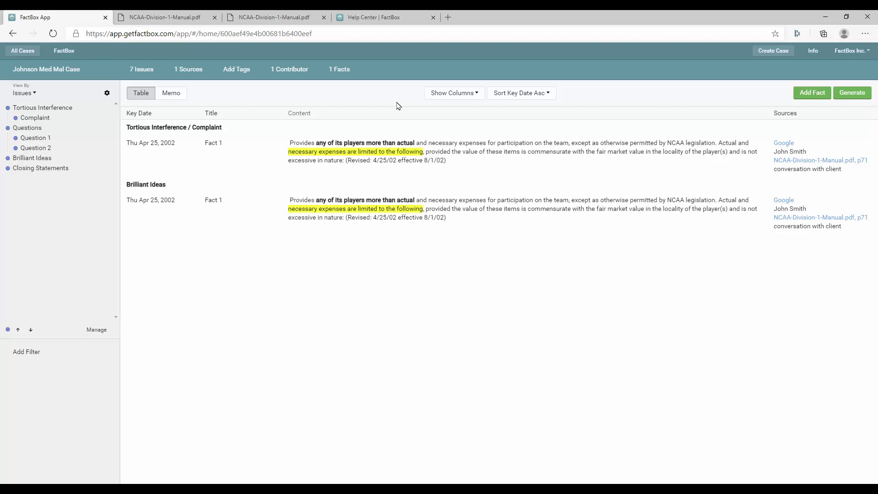
Step: Review the case's file, link, and note sources in the source manager and close it
click(193, 72)
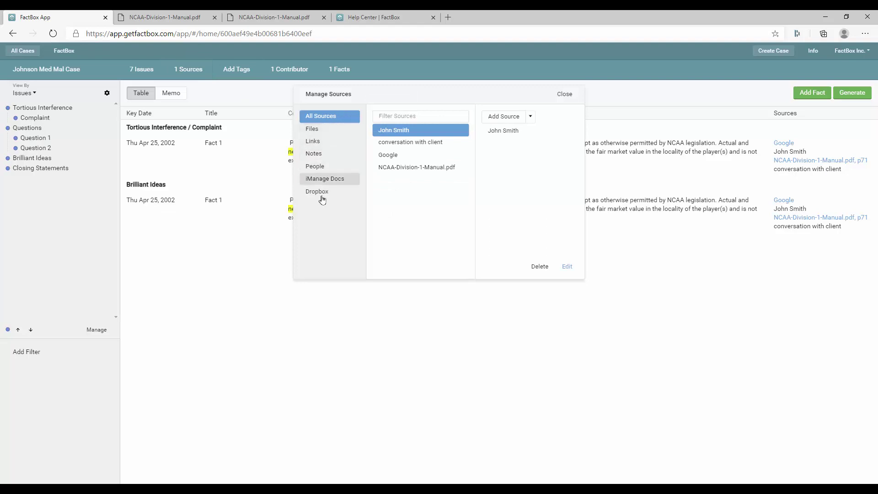
click(315, 129)
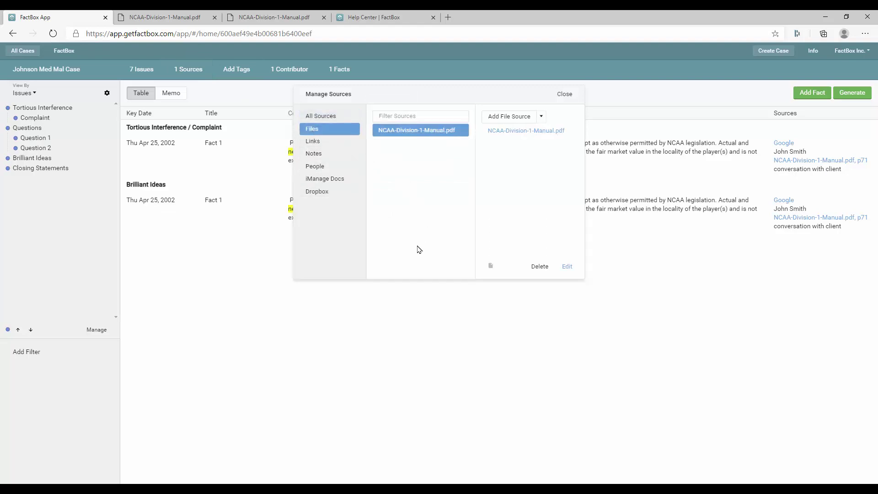
click(329, 145)
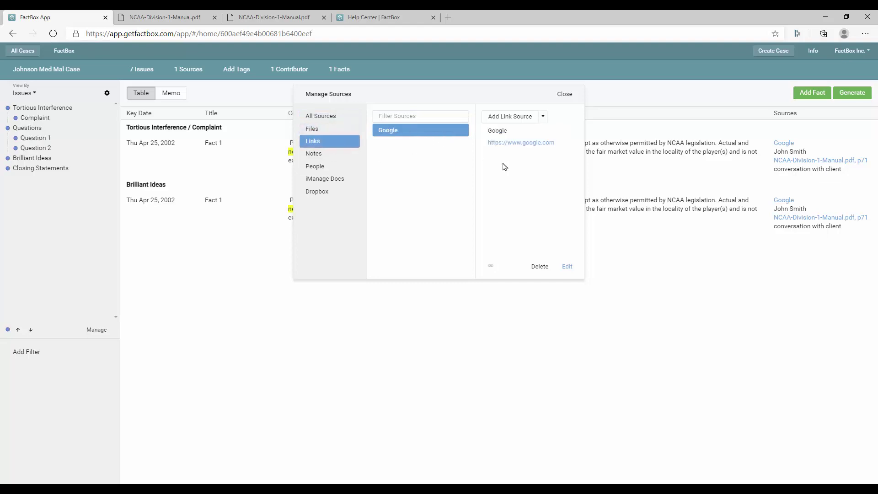
click(320, 153)
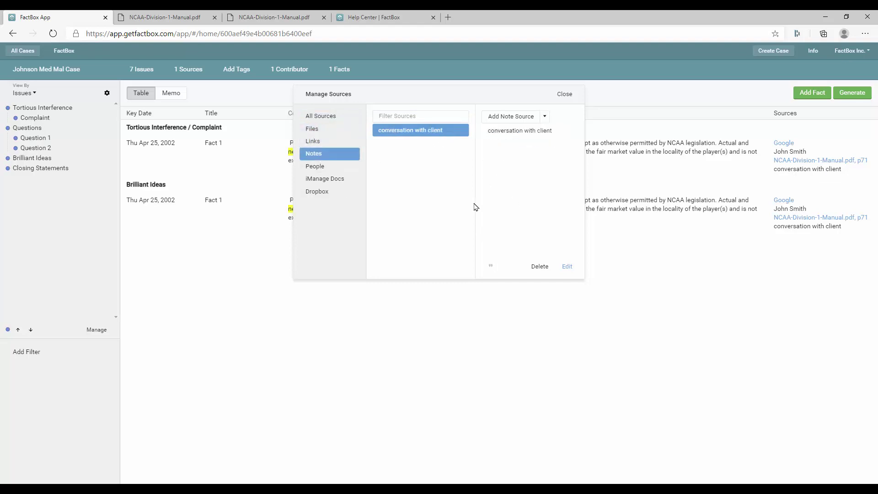
click(564, 93)
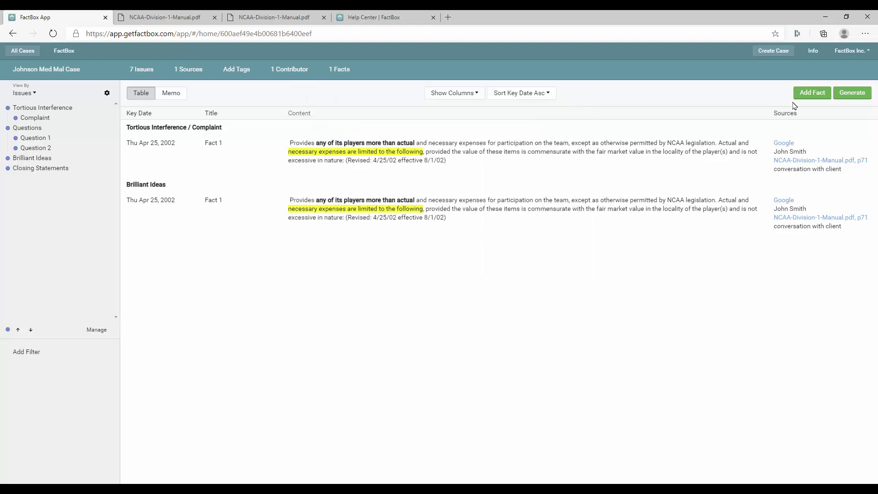
Step: Cite page 50 of NCAA-Division-1-Manual.pdf as the source of a new fact, and discard the fact unsaved
click(822, 97)
drag(186, 18, 491, 152)
click(350, 365)
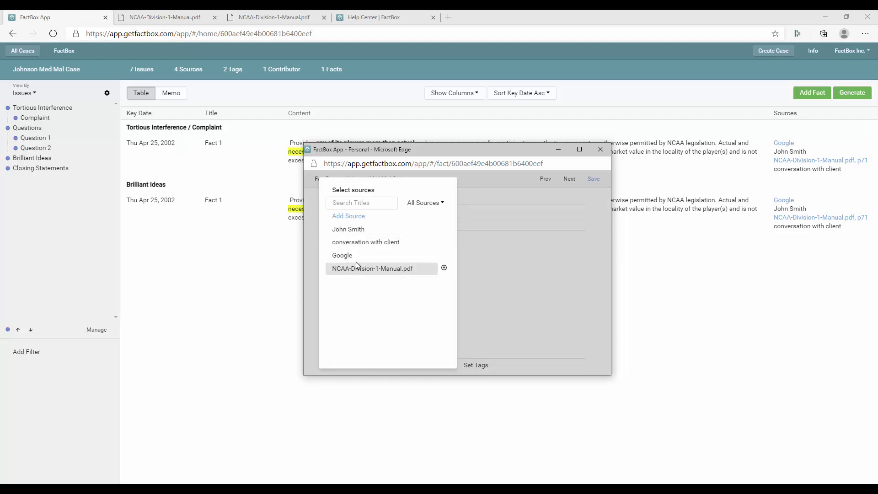
mouse_move(366, 272)
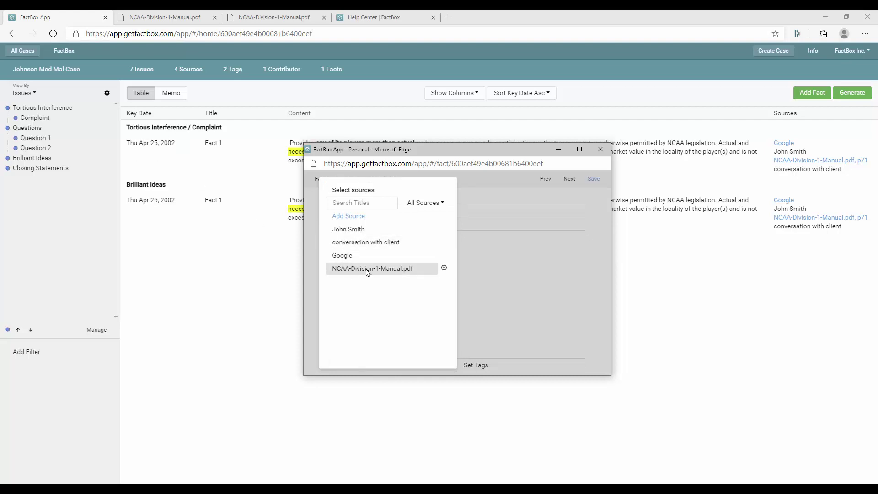
click(443, 270)
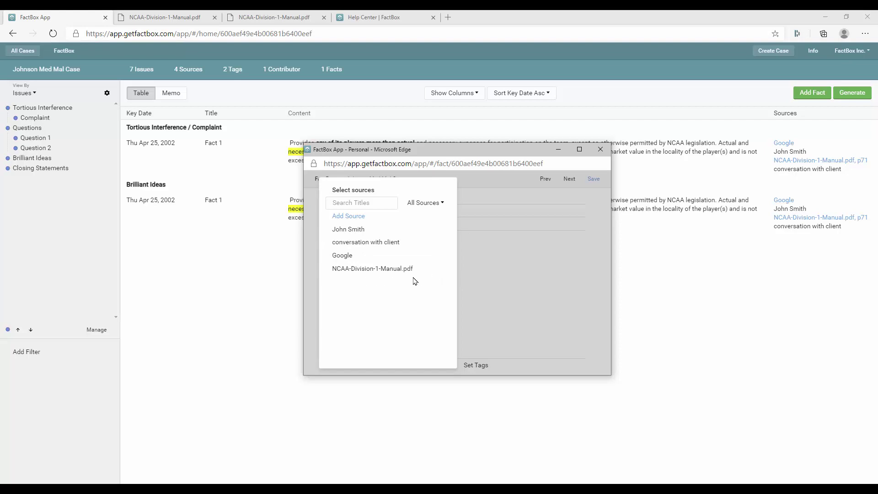
click(442, 269)
text(50)
key(Return)
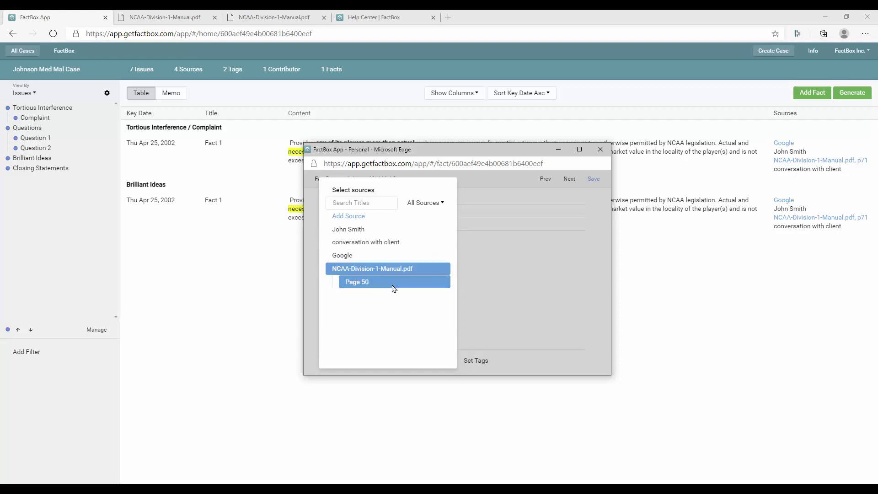
click(495, 273)
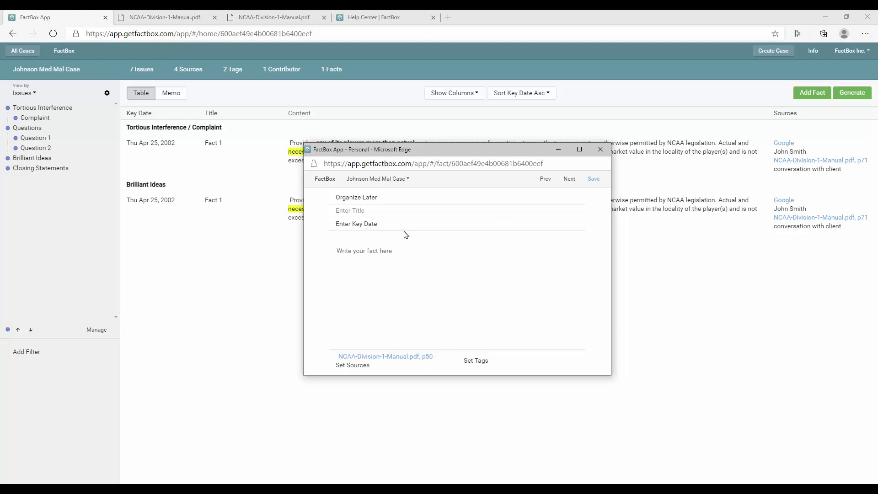
click(601, 149)
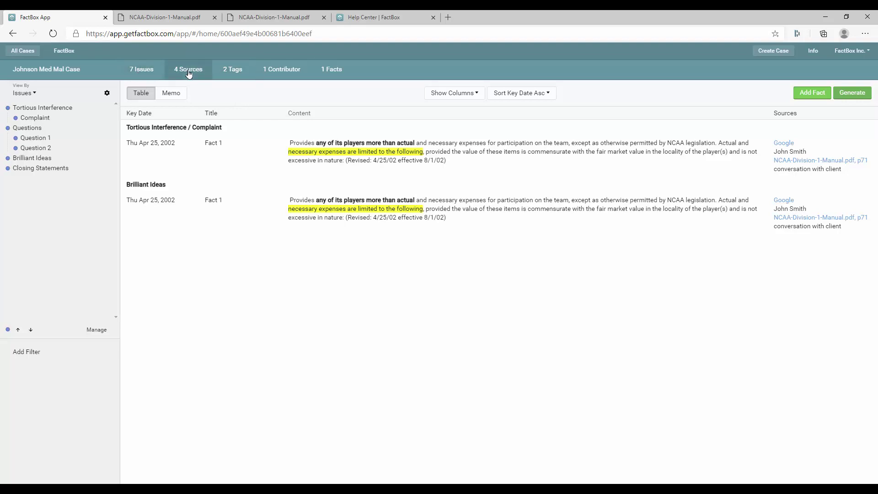
Step: Inspect the case's contributors and the email field for adding one, and close the contributor manager
click(281, 72)
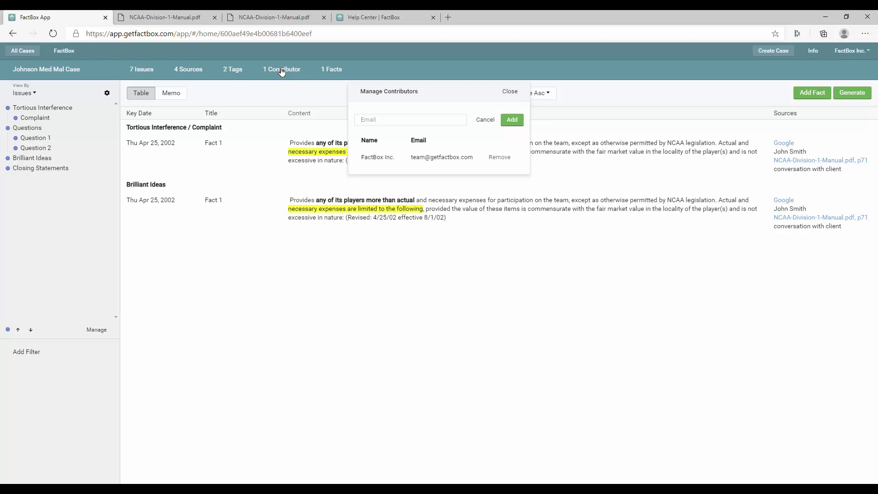
click(413, 124)
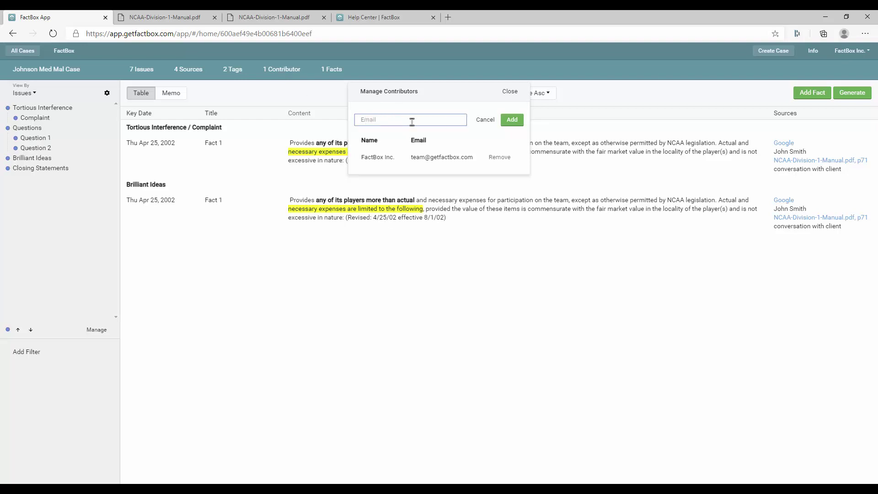
click(510, 92)
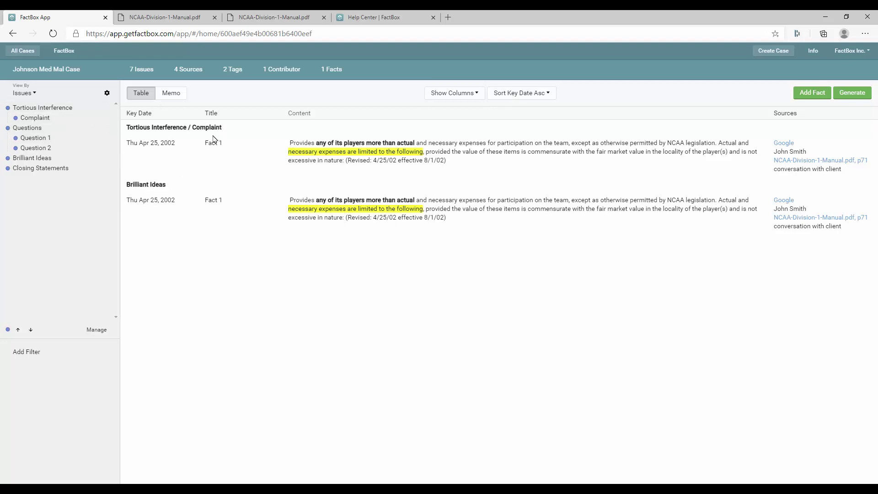
Step: Group the facts table by Key Date
click(30, 94)
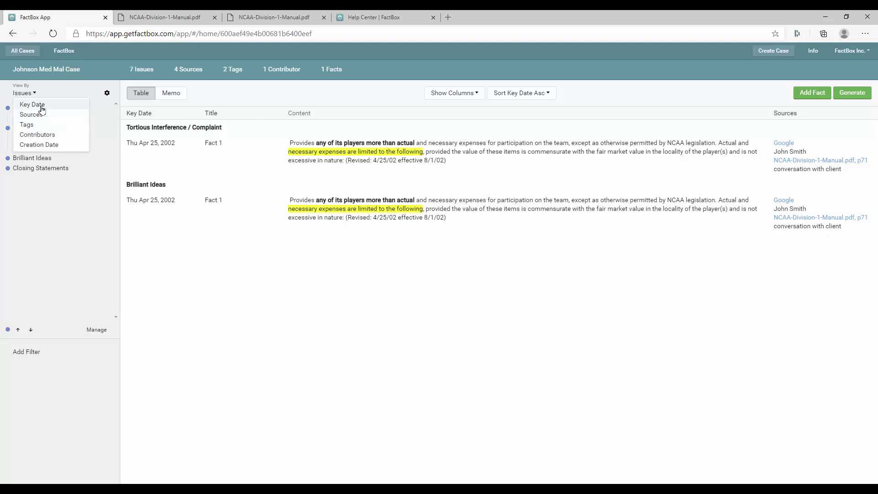
click(34, 105)
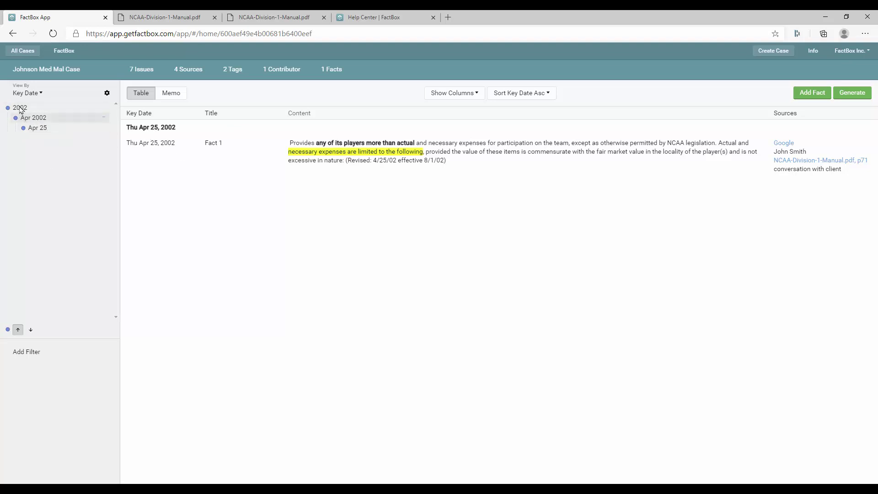
Step: Start a new fact titled "Fact 2" and assign it to the Question 1 issue under Questions
click(812, 92)
drag(309, 11, 310, 76)
drag(409, 104, 424, 110)
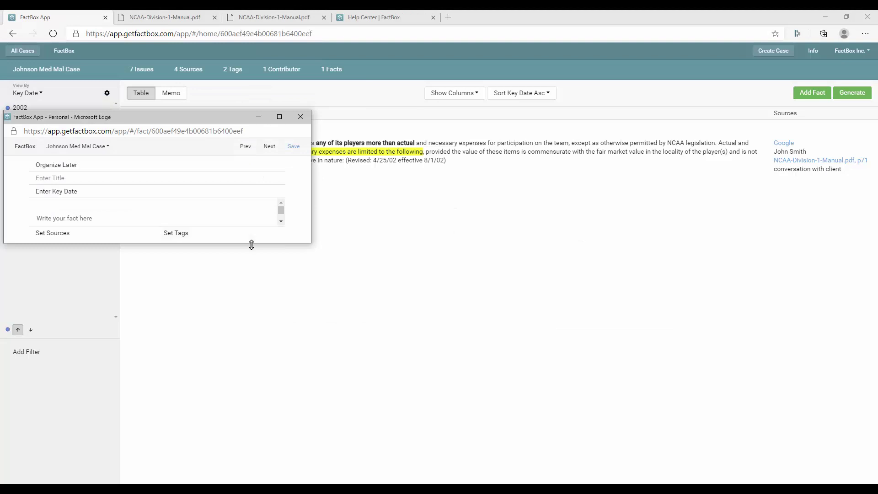
drag(251, 244, 250, 329)
drag(205, 118, 508, 130)
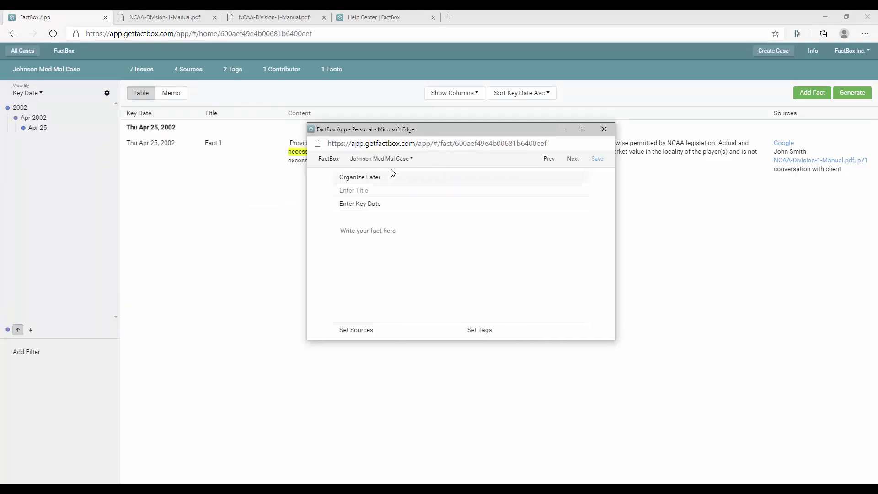
click(398, 177)
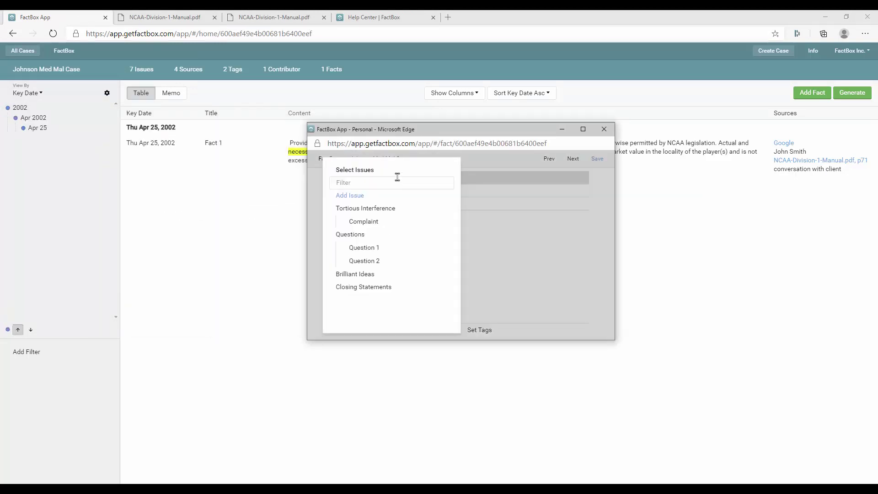
click(364, 249)
text(FAc)
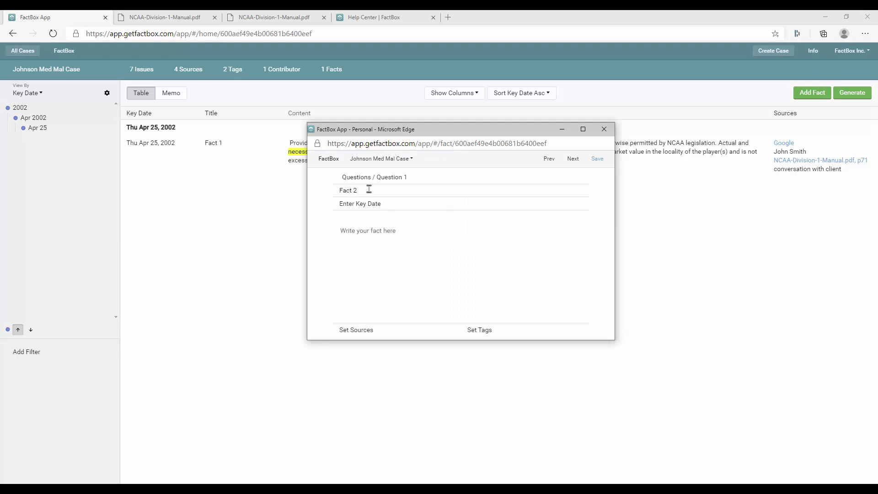
Step: Set Fact 2's key date to 8/1/20 and enter "fact info" as its content
key(Tab)
text(8)
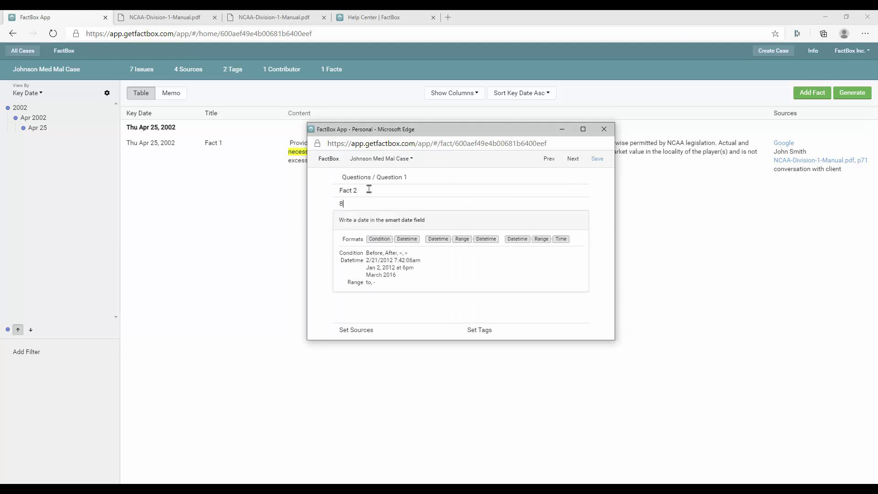
text(/1/20)
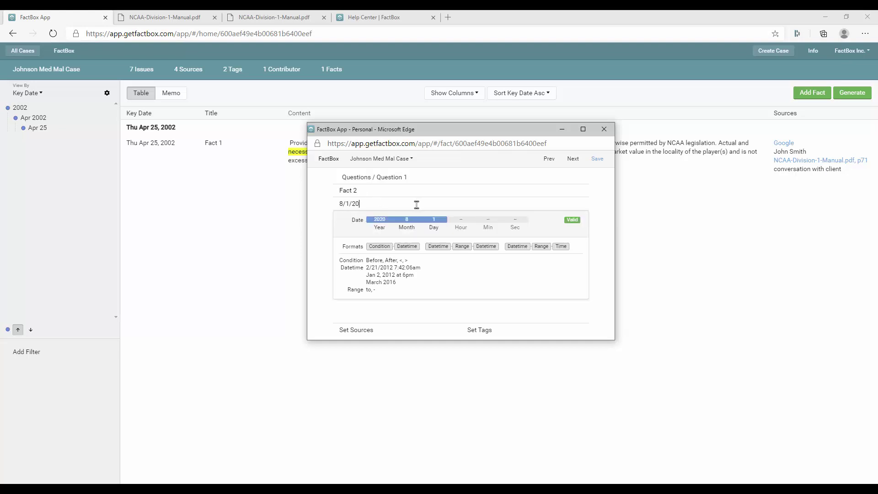
key(Tab)
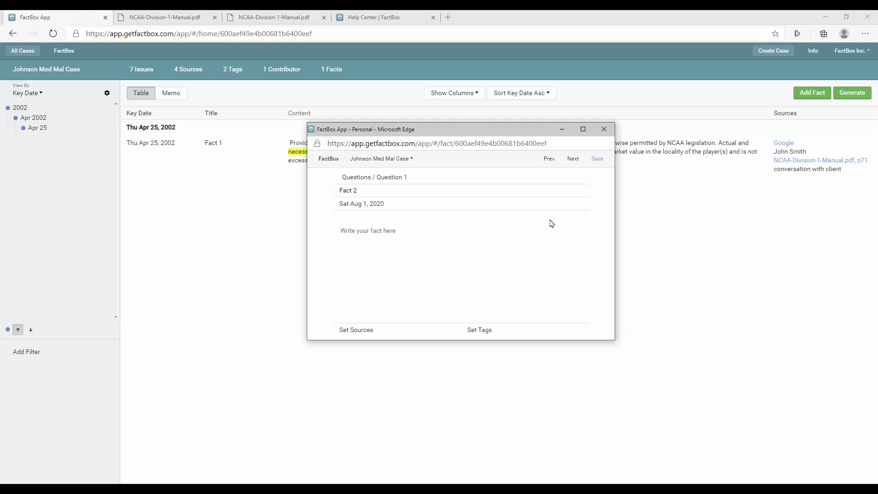
click(376, 229)
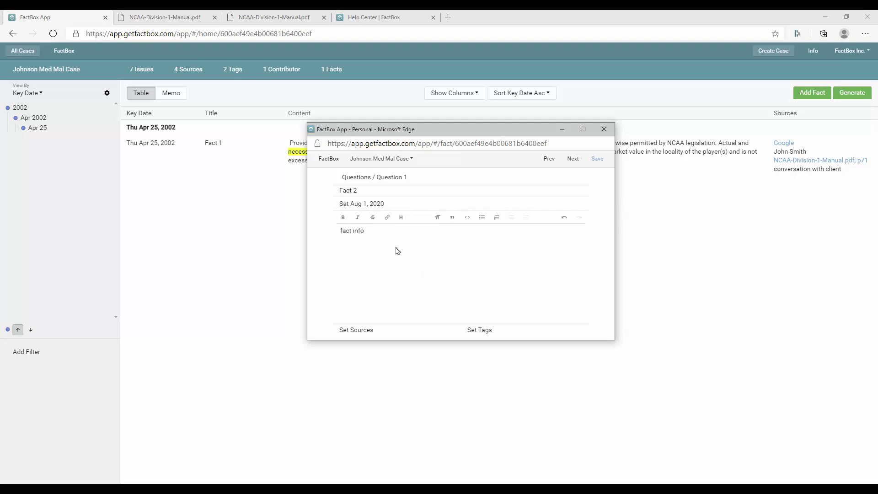
Step: Add the existing person source to Fact 2, save the fact, and return to the facts table
click(362, 329)
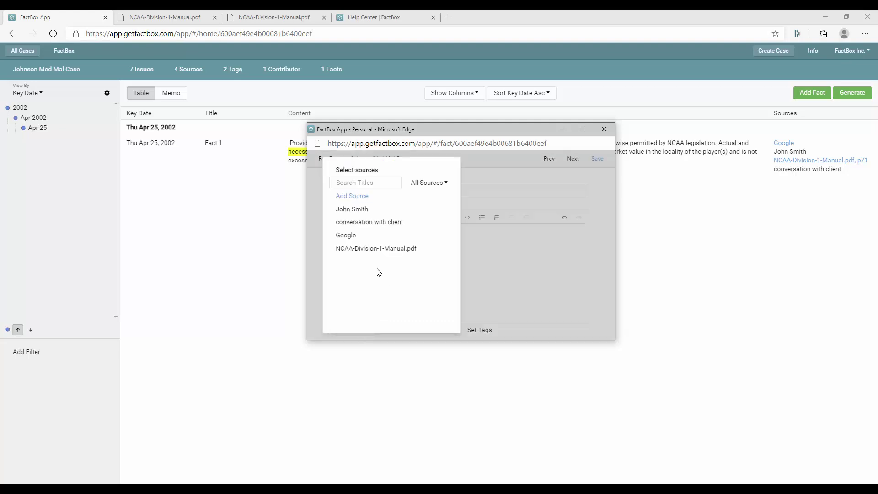
click(364, 210)
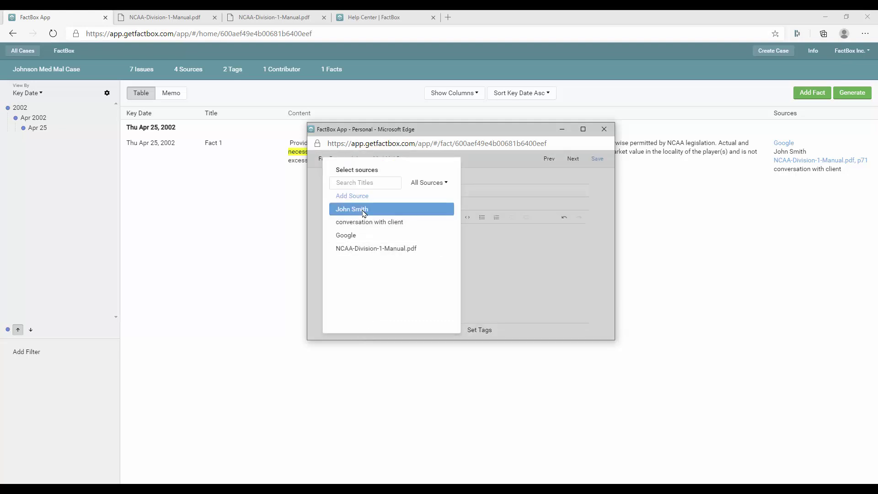
click(490, 271)
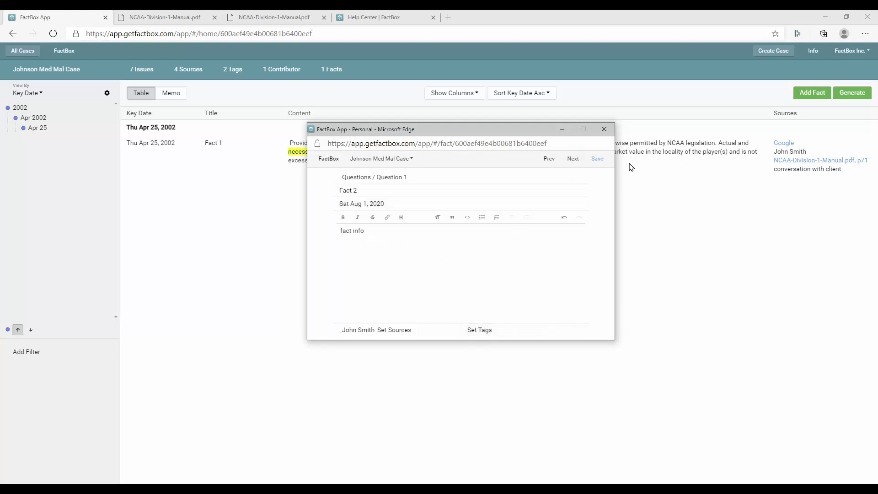
click(597, 159)
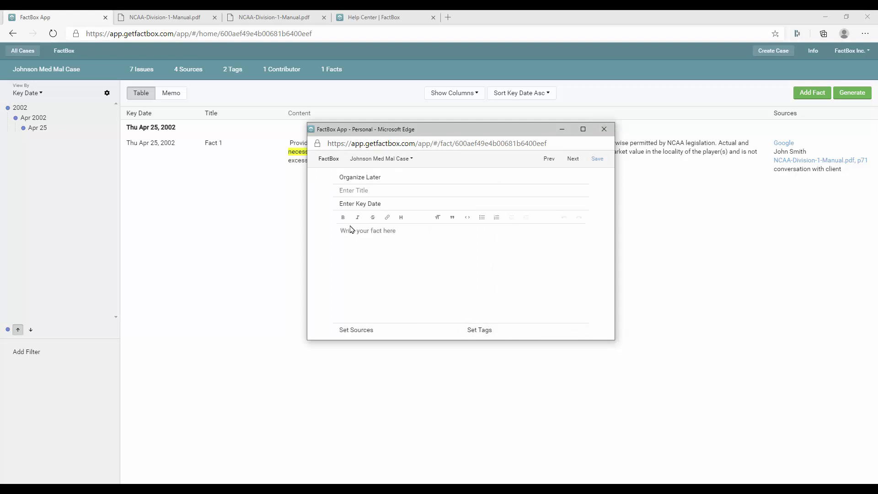
click(195, 252)
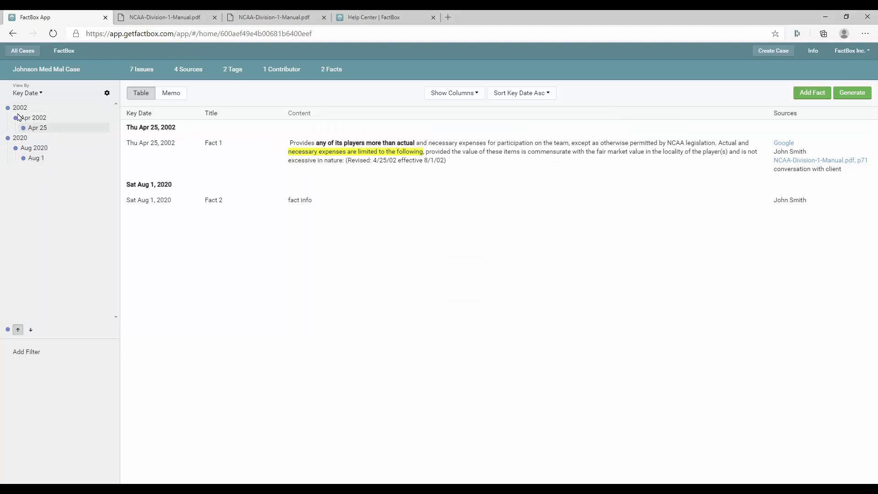
Step: Sort the key date groups in descending order and return them to ascending order
click(30, 330)
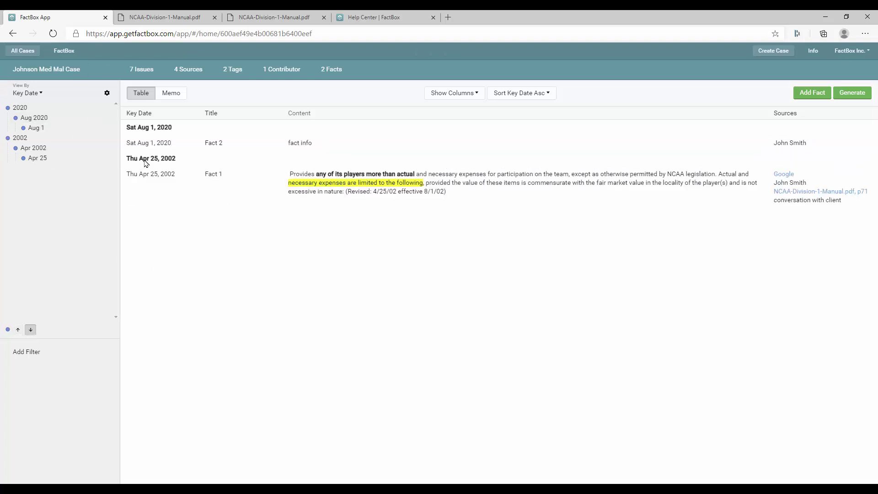
click(18, 329)
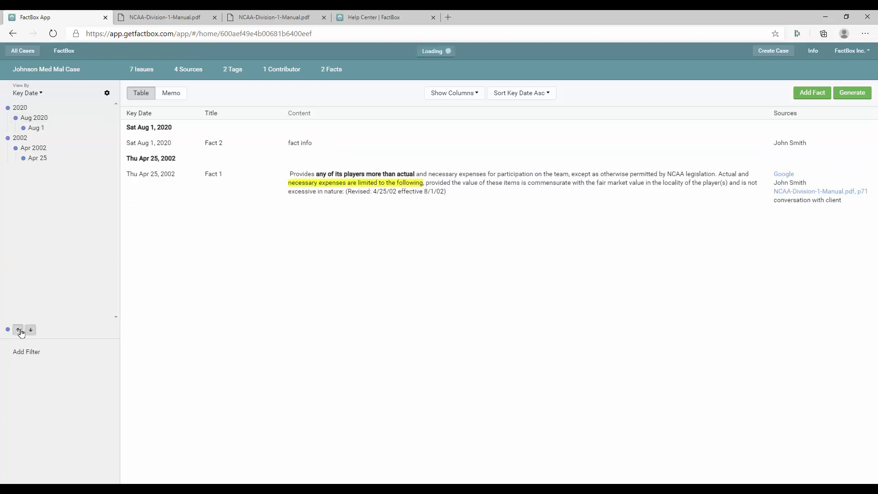
Step: Group the facts by Sources and limit the table to the Person sources
click(35, 93)
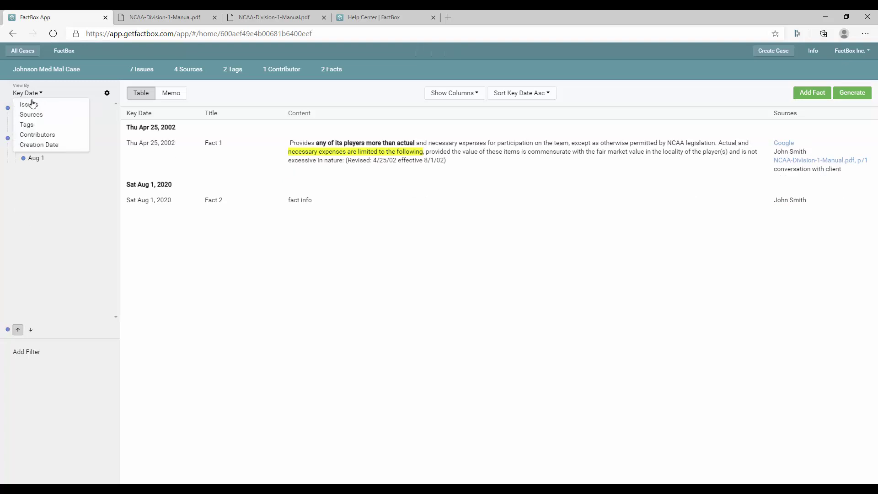
click(28, 116)
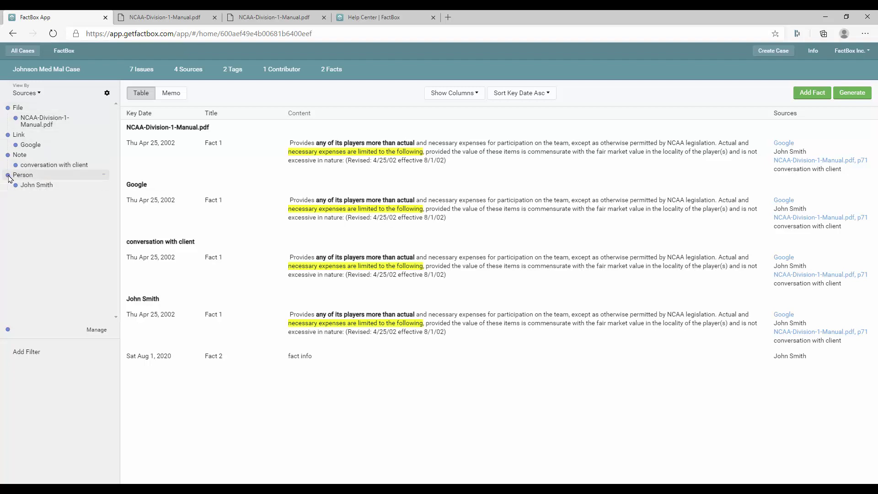
click(8, 330)
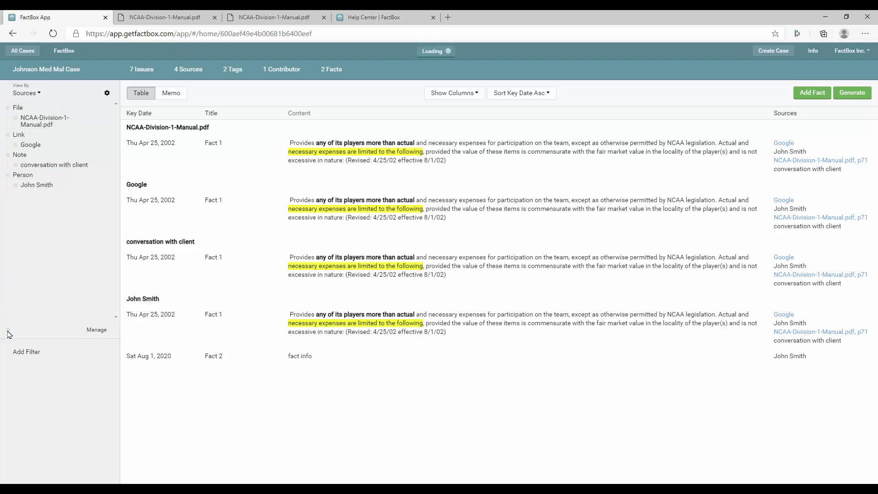
click(8, 175)
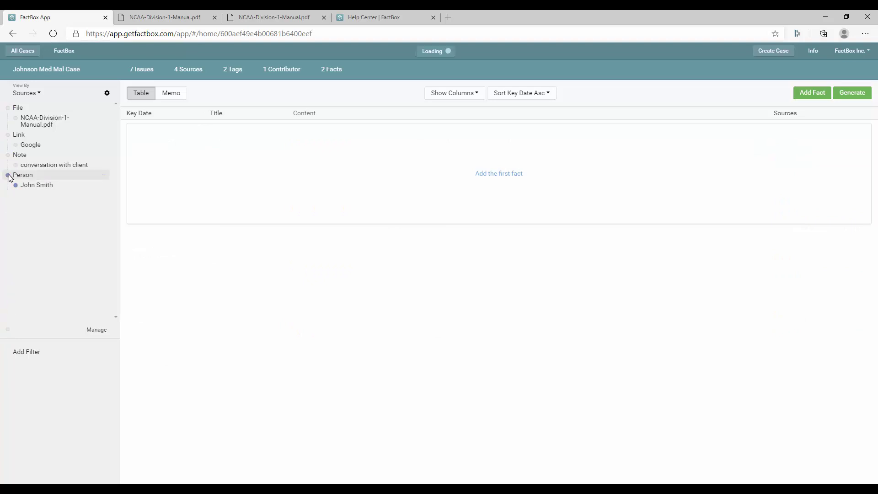
Step: Clear the Person source from the table and show the facts of the File and Link sources instead
click(16, 186)
click(16, 185)
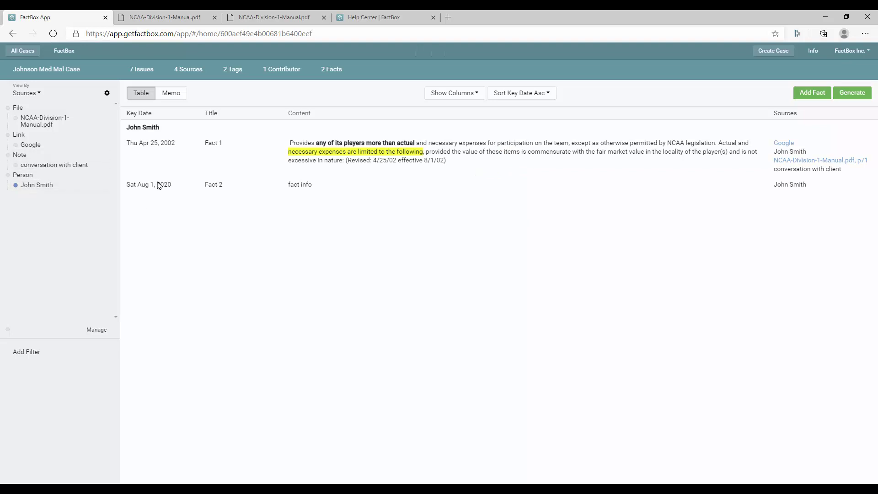
click(16, 187)
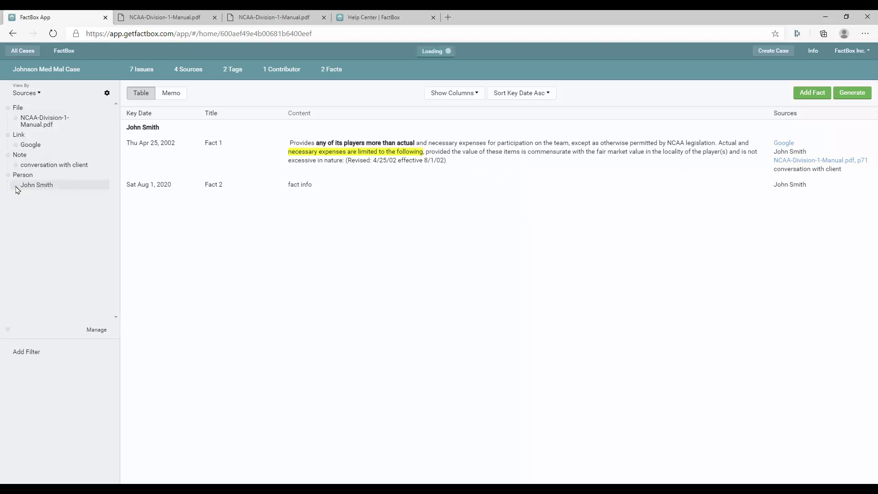
click(7, 134)
click(8, 107)
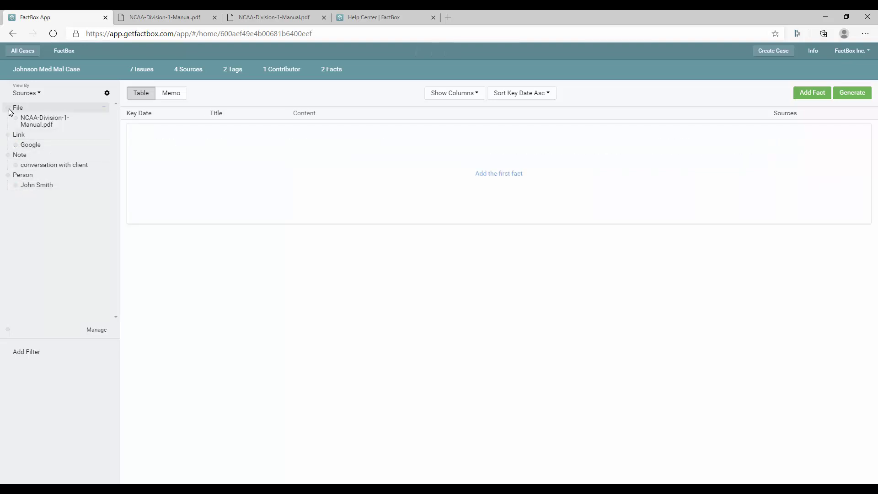
click(8, 135)
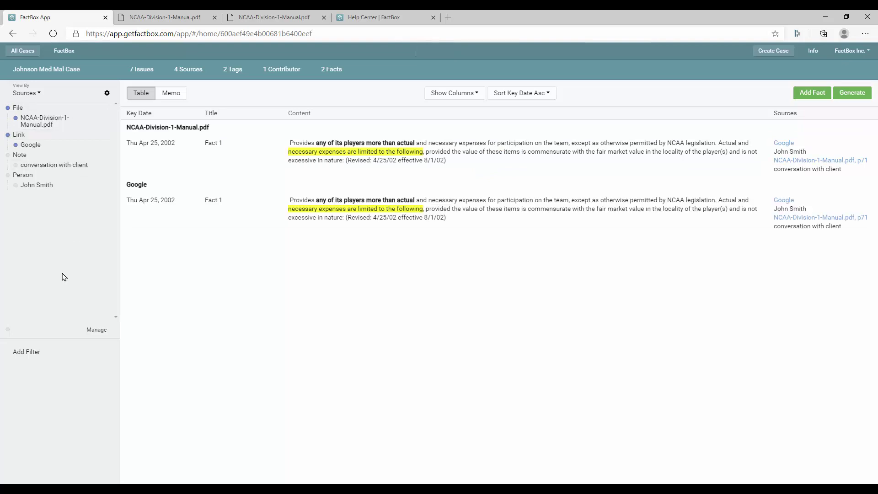
Step: Group the facts by Tags, isolate the facts under the person-name tag, and reselect all tags
click(18, 93)
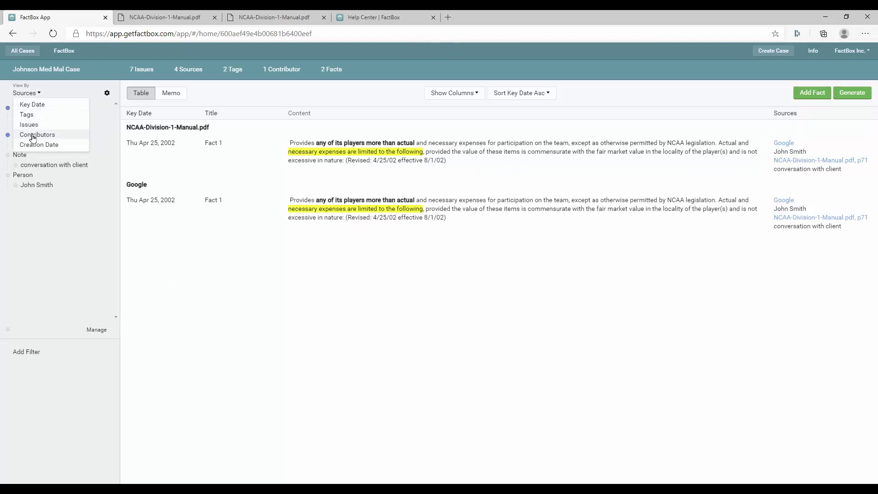
click(27, 115)
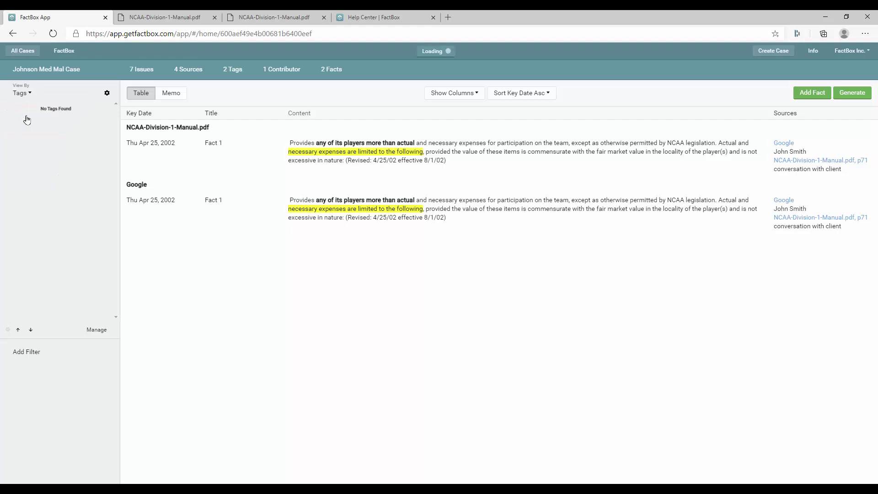
click(7, 107)
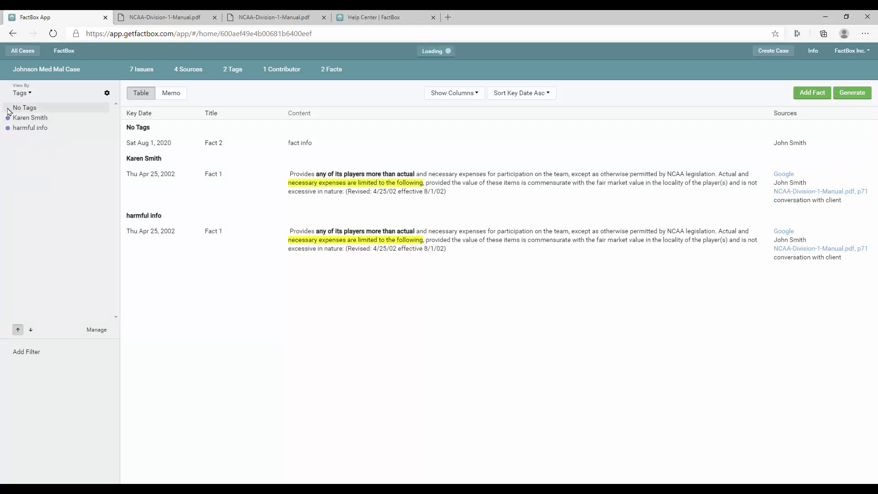
click(9, 128)
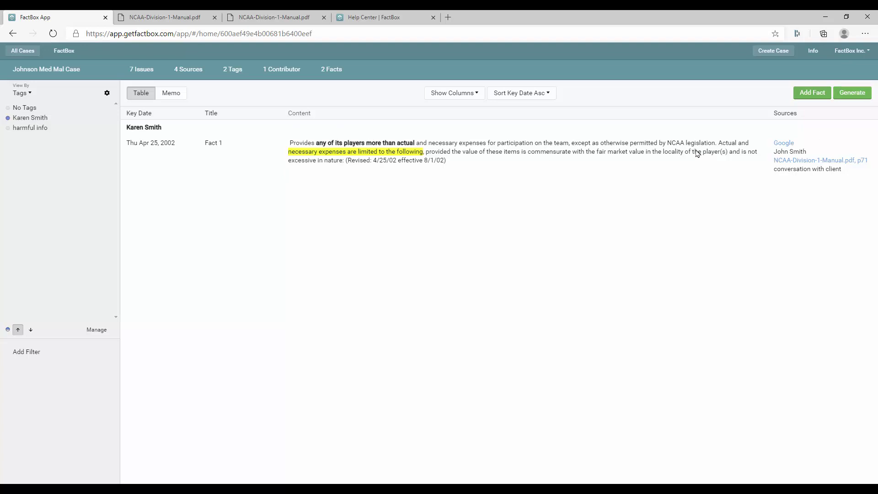
click(8, 329)
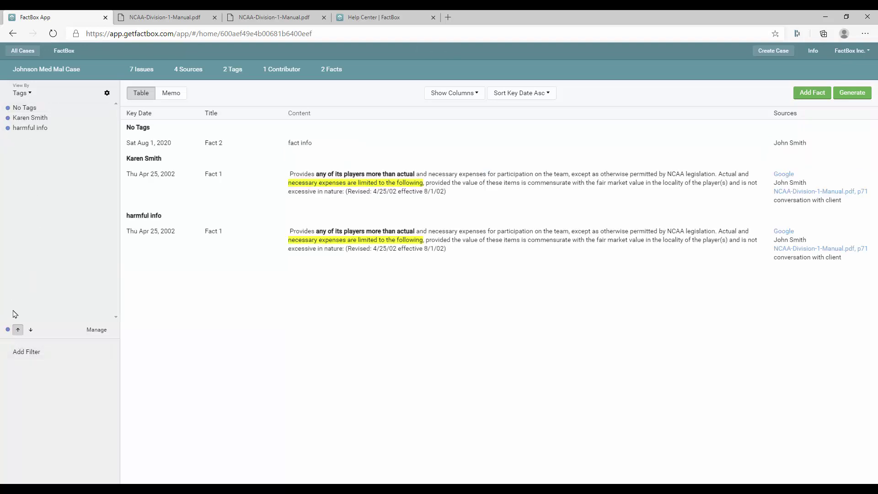
Step: Group the facts by Contributors and change the grouping to Issues
click(21, 94)
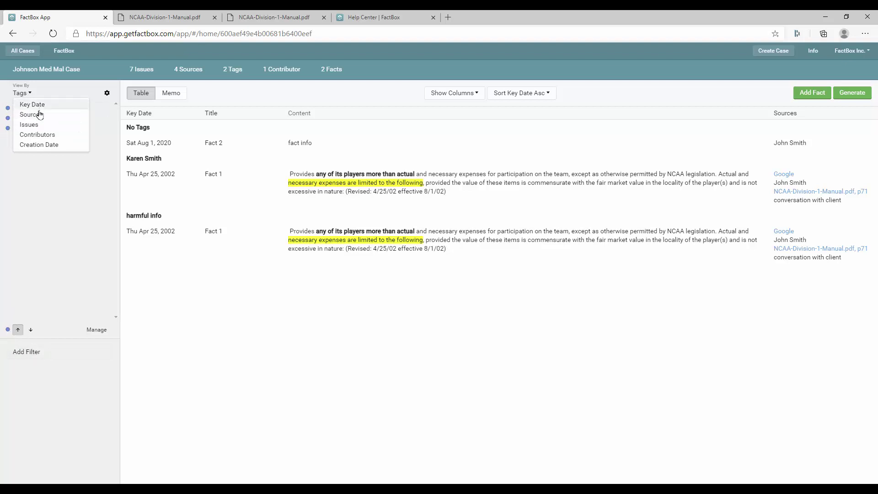
click(50, 135)
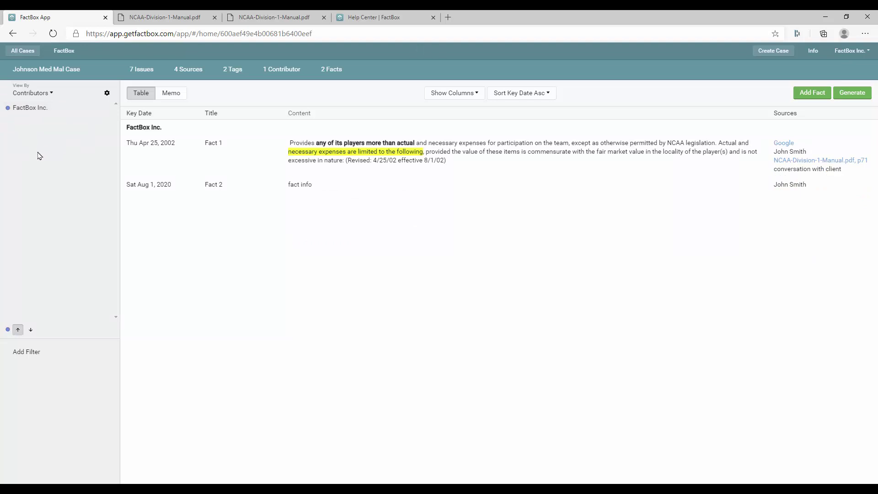
click(35, 92)
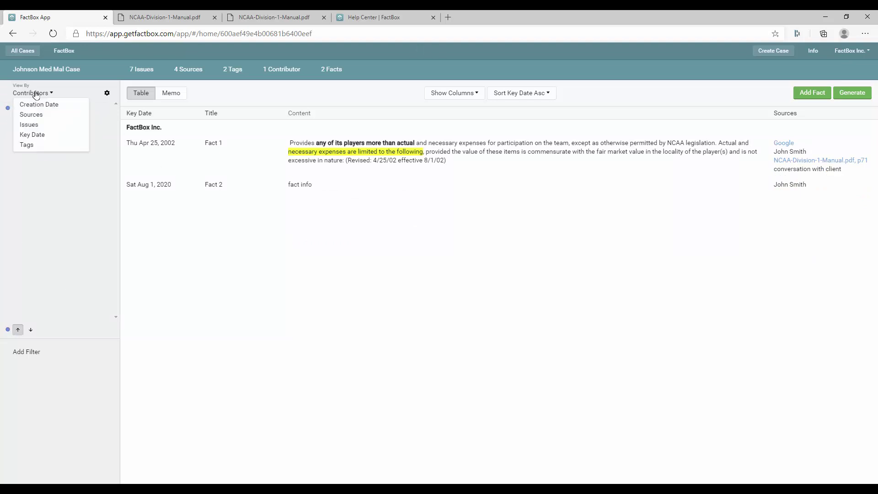
click(32, 124)
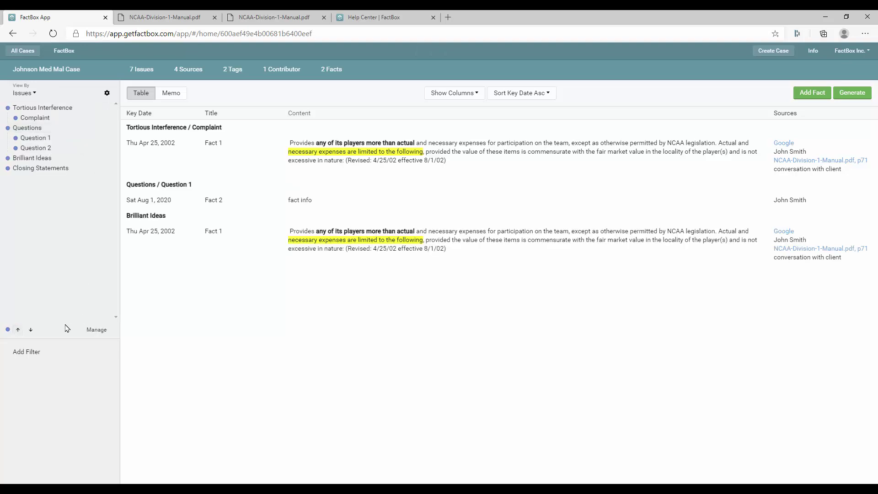
Step: Review the filter types offered with the facts grouped by Issues and again with Key Date grouping
click(25, 356)
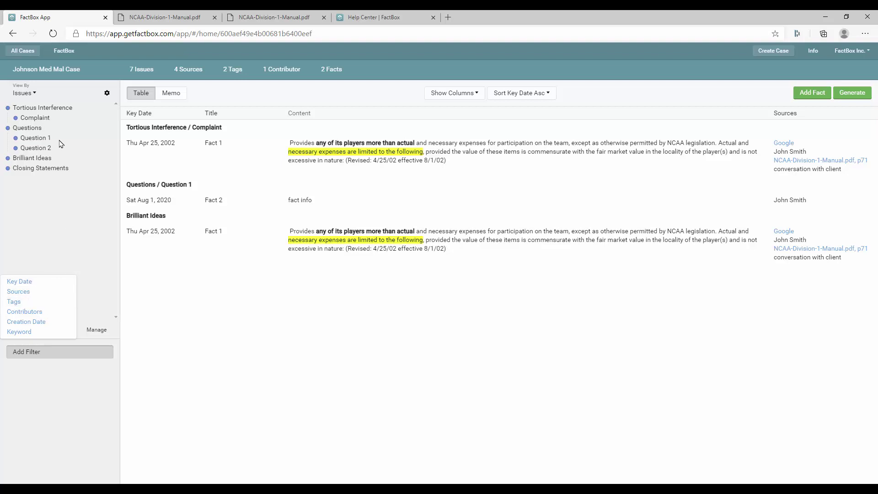
click(24, 93)
click(33, 104)
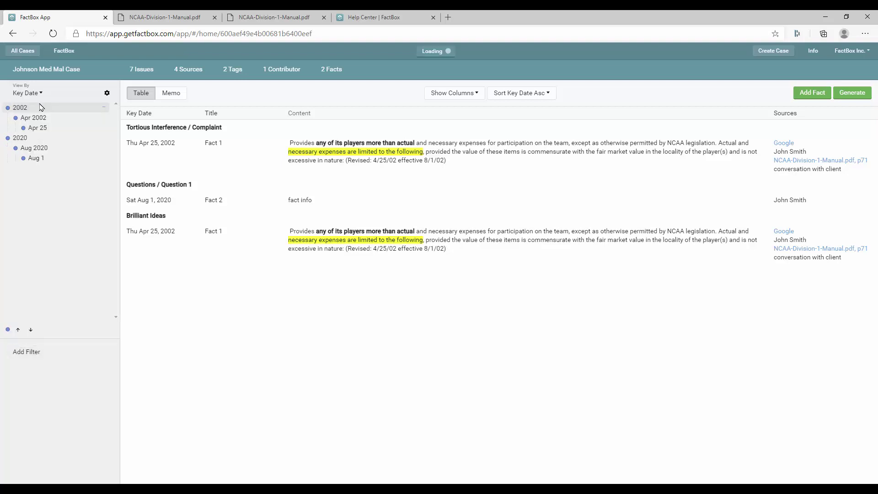
click(21, 352)
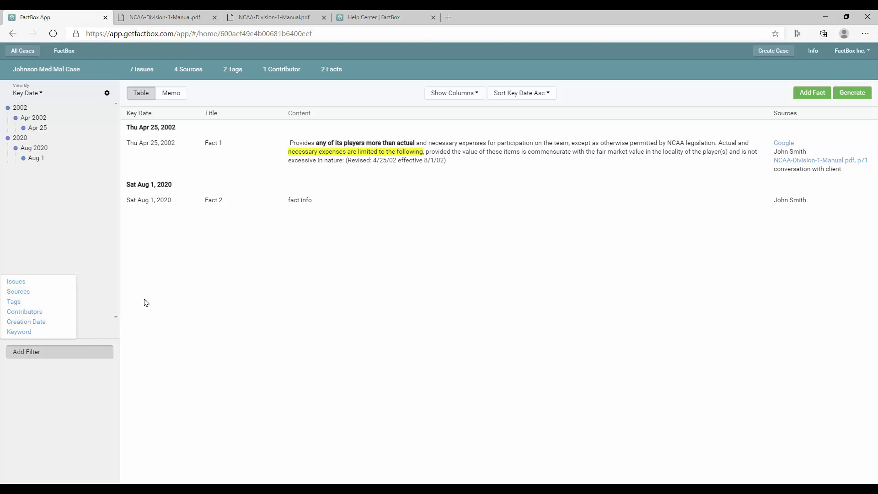
click(178, 262)
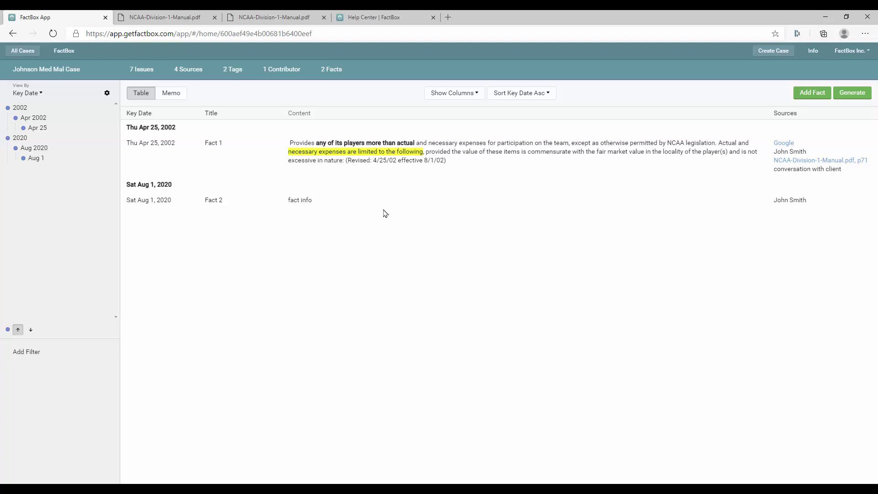
Step: Switch to the JMAN2 case and examine its facts and key date groups
click(26, 51)
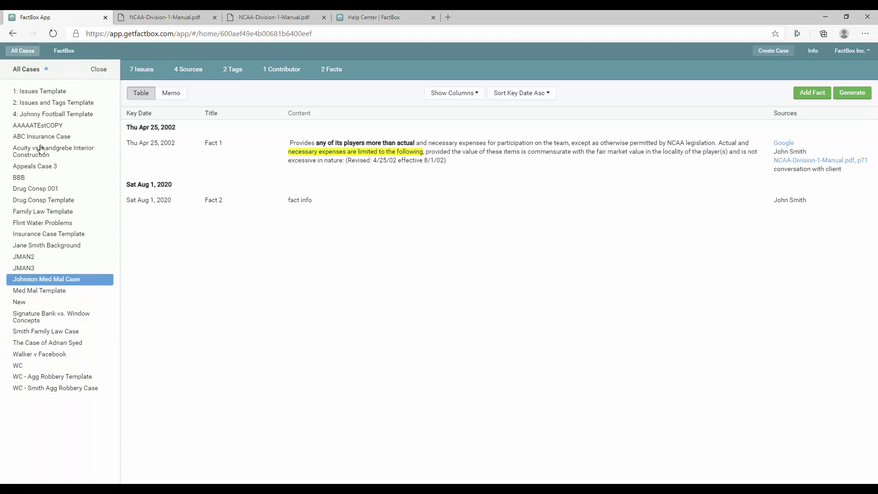
click(34, 280)
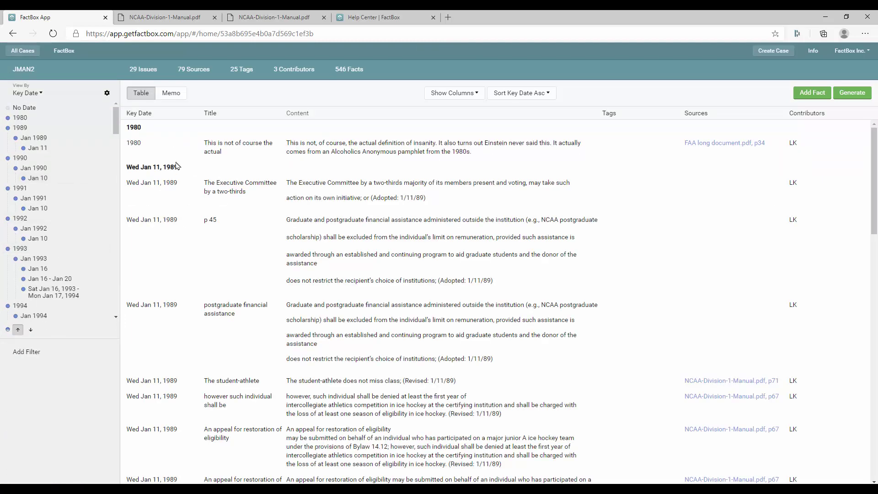
scroll(176, 166, down, 2)
scroll(44, 171, down, 3)
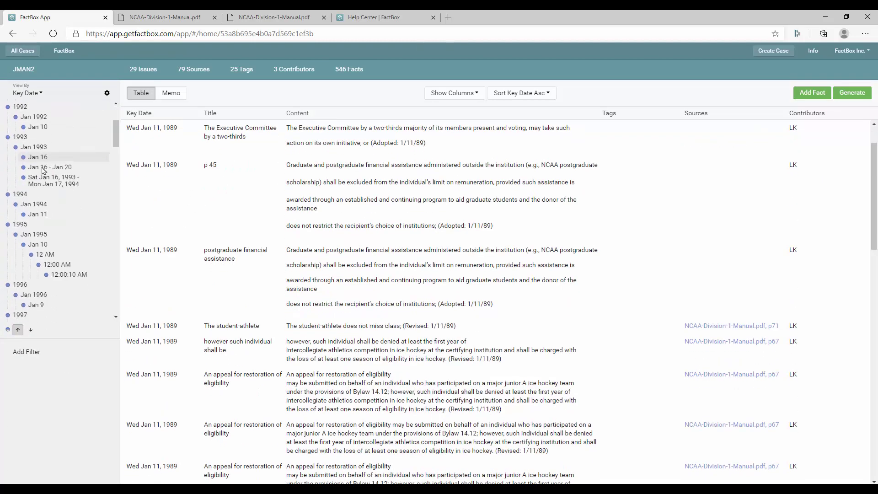
scroll(44, 170, down, 5)
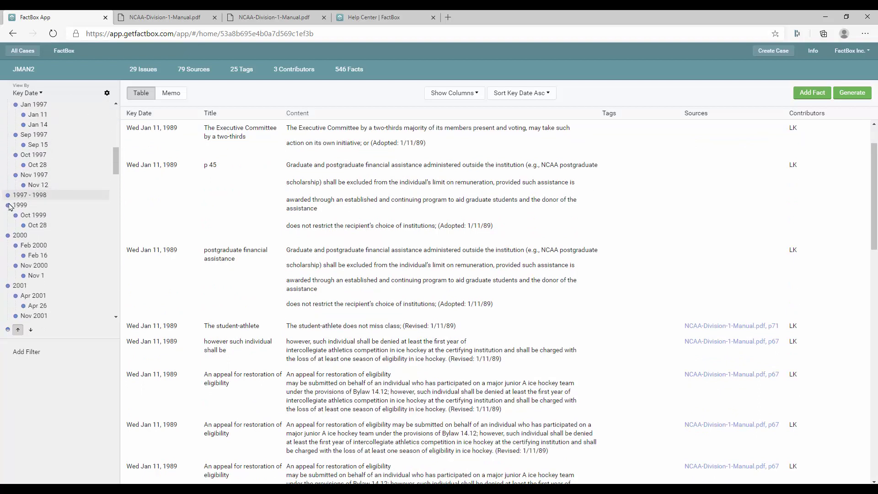
scroll(54, 197, down, 5)
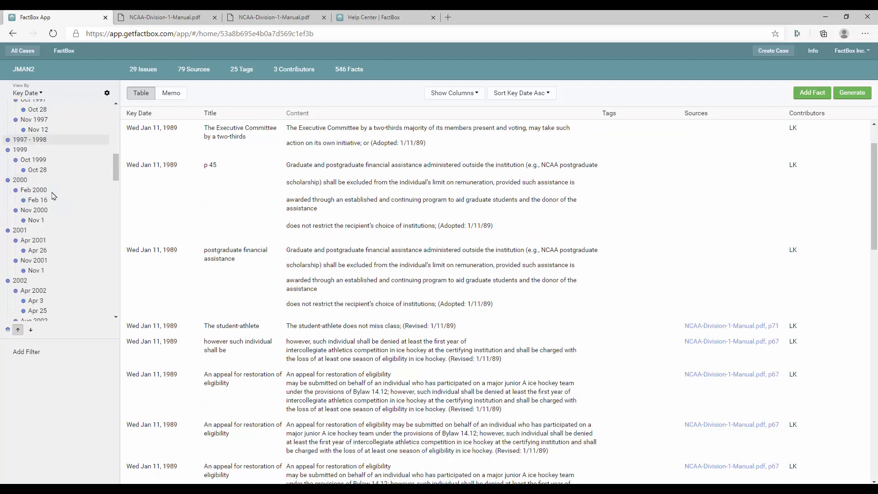
scroll(53, 197, down, 3)
scroll(57, 187, up, 3)
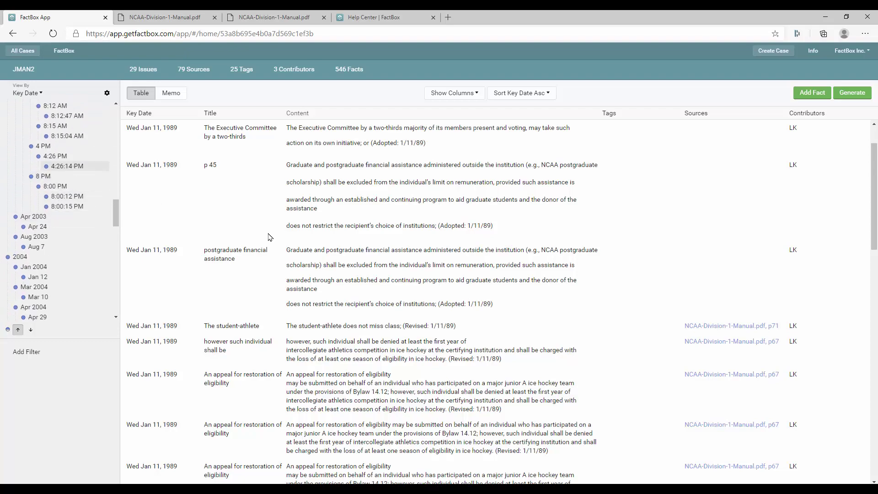
scroll(270, 237, down, 20)
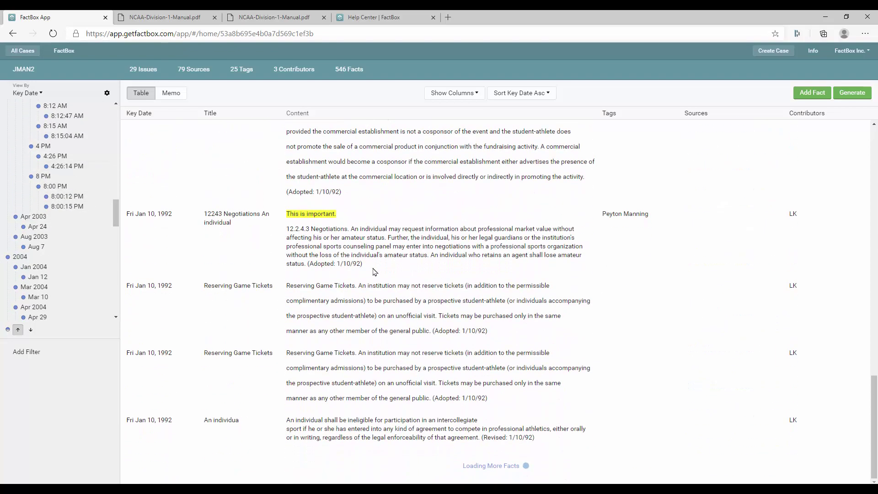
scroll(37, 265, down, 4)
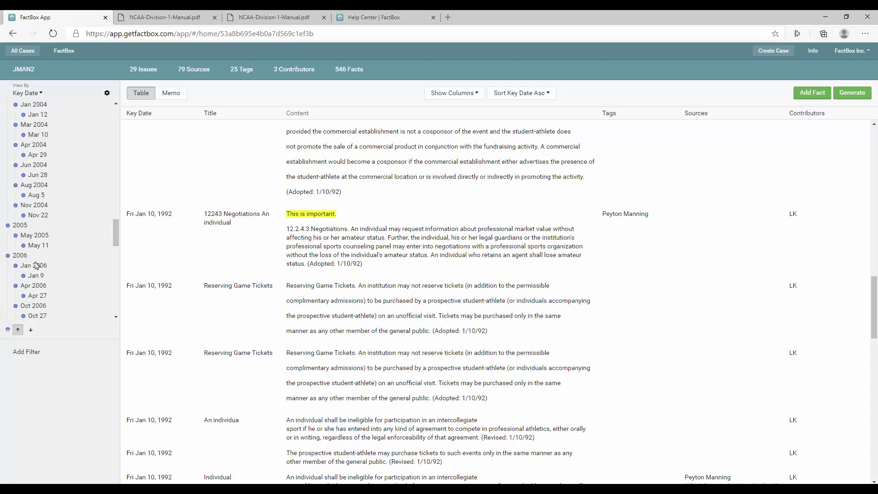
scroll(36, 265, down, 4)
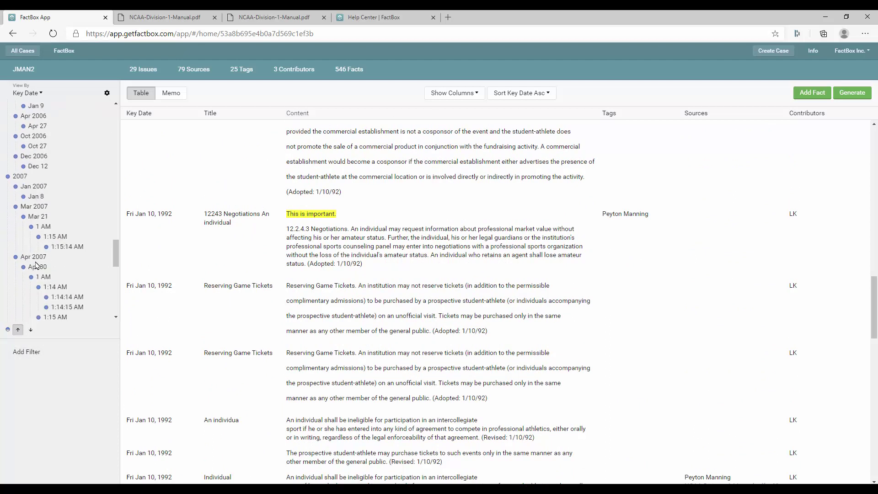
Step: Group the JMAN2 facts by Sources and look through the source list down to the Person and Worksite groups
click(26, 94)
click(29, 114)
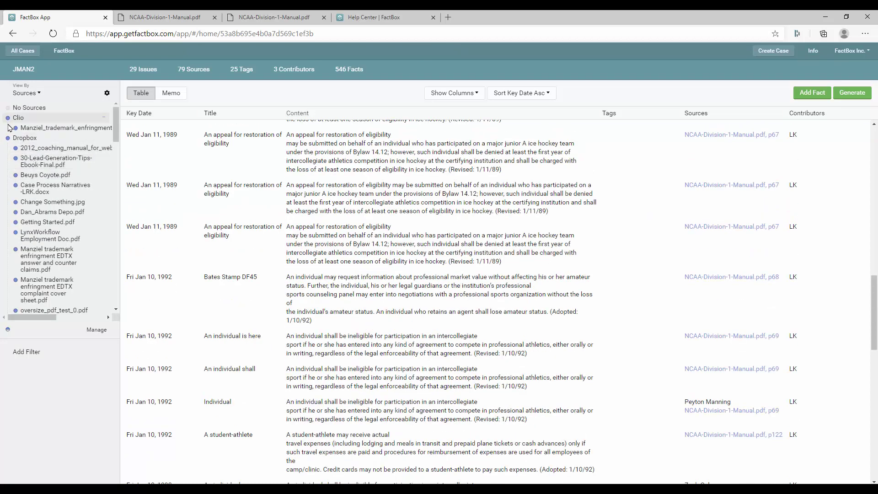
scroll(37, 157, down, 5)
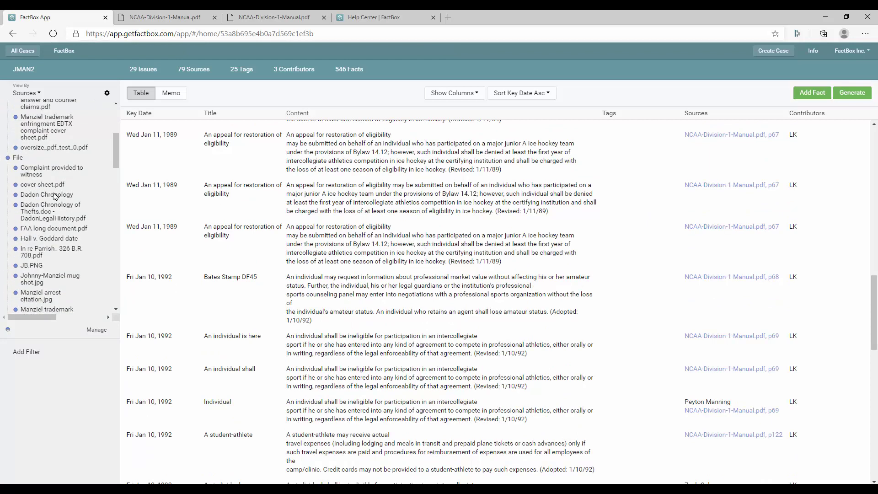
scroll(53, 197, down, 10)
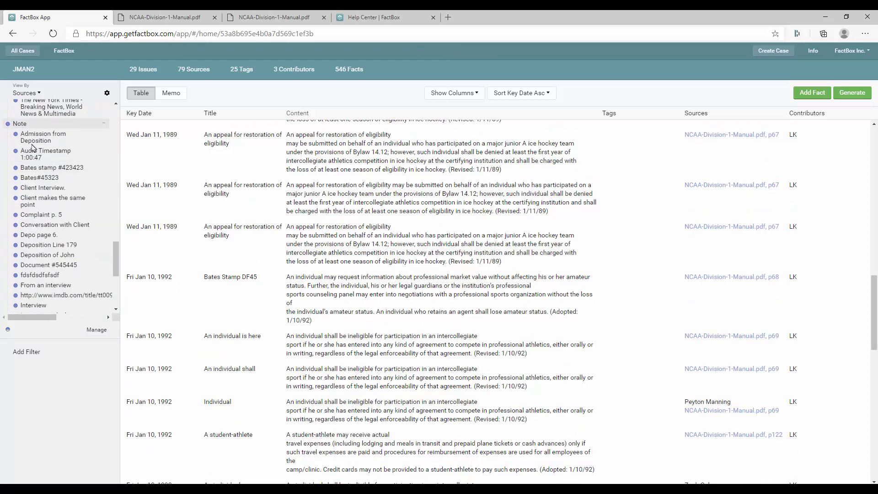
scroll(41, 185, down, 3)
scroll(41, 185, down, 2)
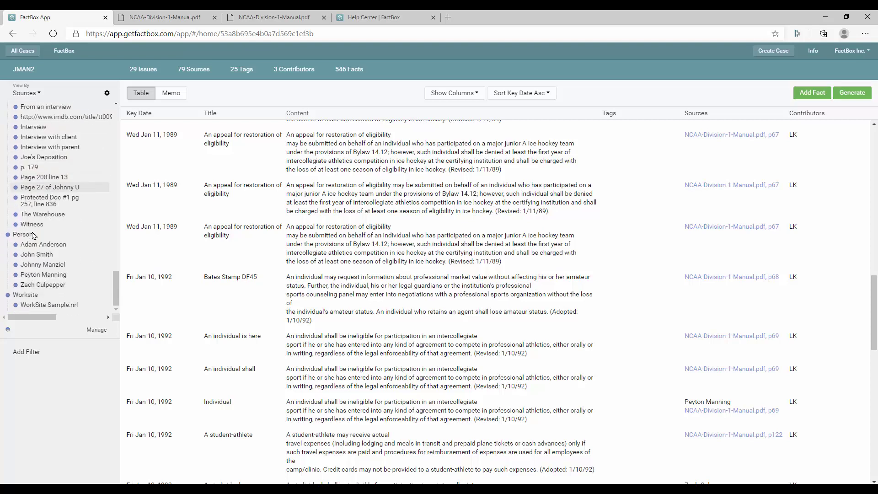
Step: Deselect all sources and limit the table to the facts from the Peyton Manning person source
click(8, 329)
scroll(44, 178, down, 15)
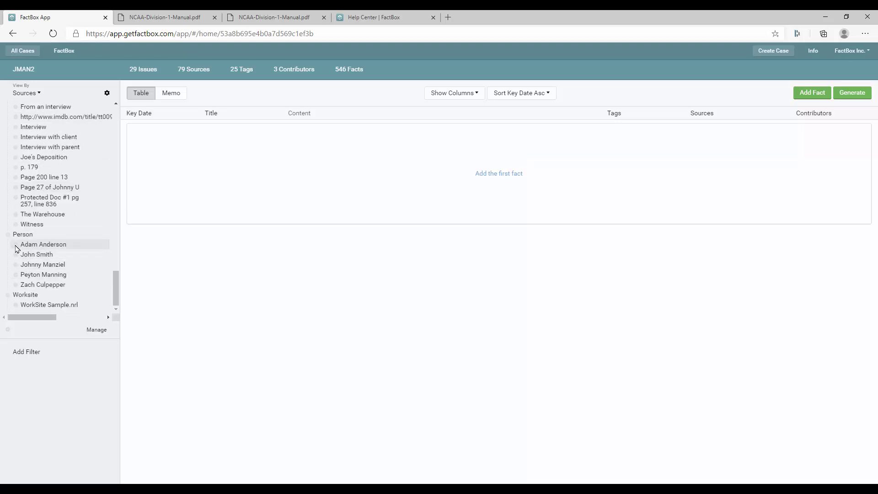
click(17, 275)
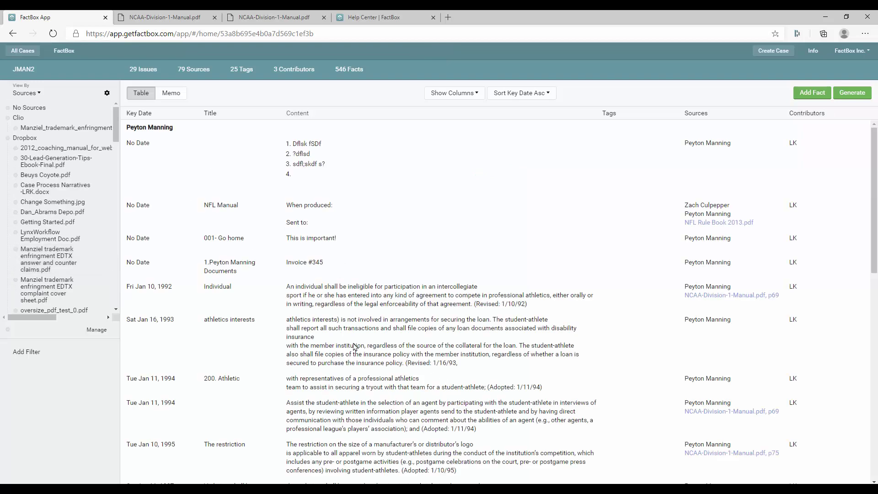
Step: Look through the Peyton Manning facts and generate a Word report from the filtered table
scroll(354, 347, down, 3)
scroll(310, 157, up, 3)
scroll(328, 202, down, 7)
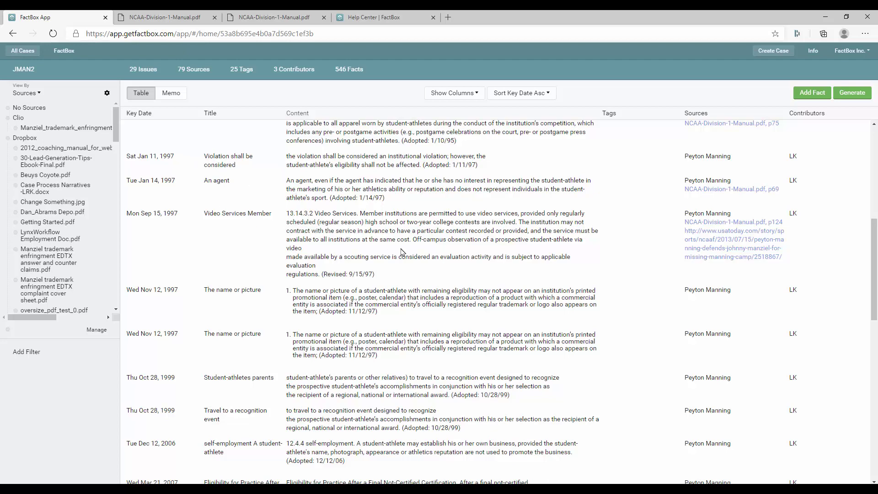
scroll(401, 251, down, 4)
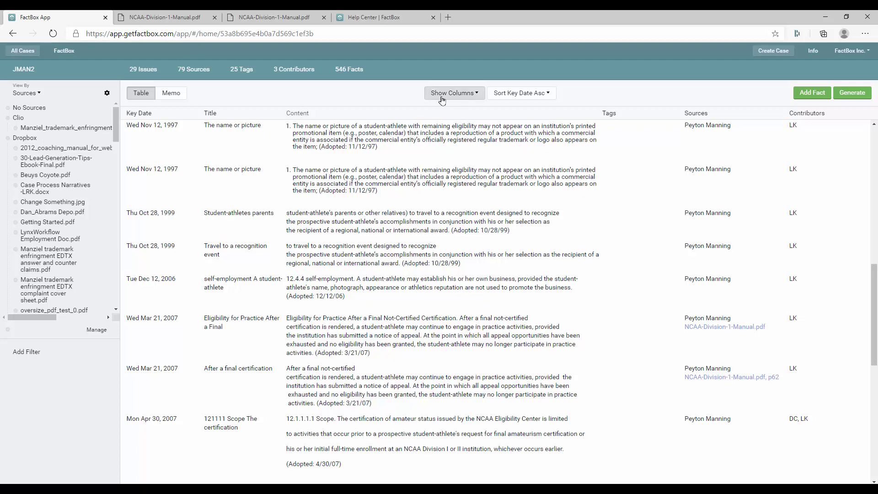
click(853, 94)
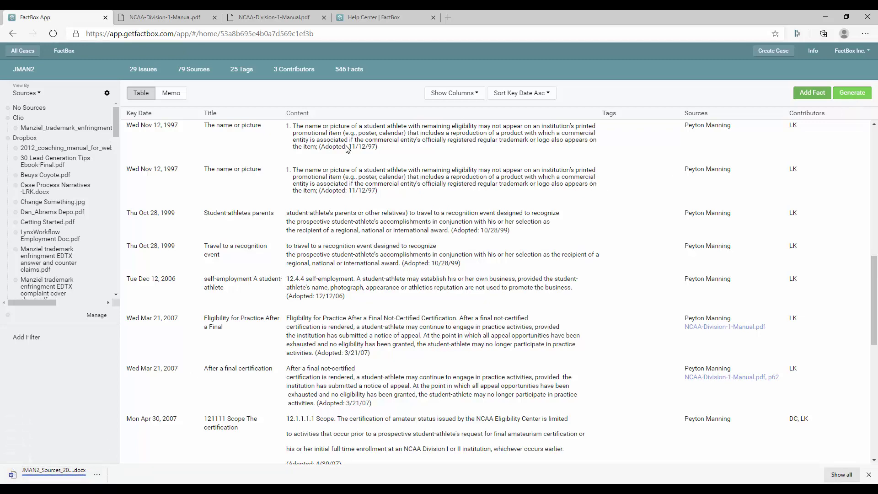
Step: Show the Peyton Manning facts in memo form, look through them, and generate a Word report from the memo
click(169, 94)
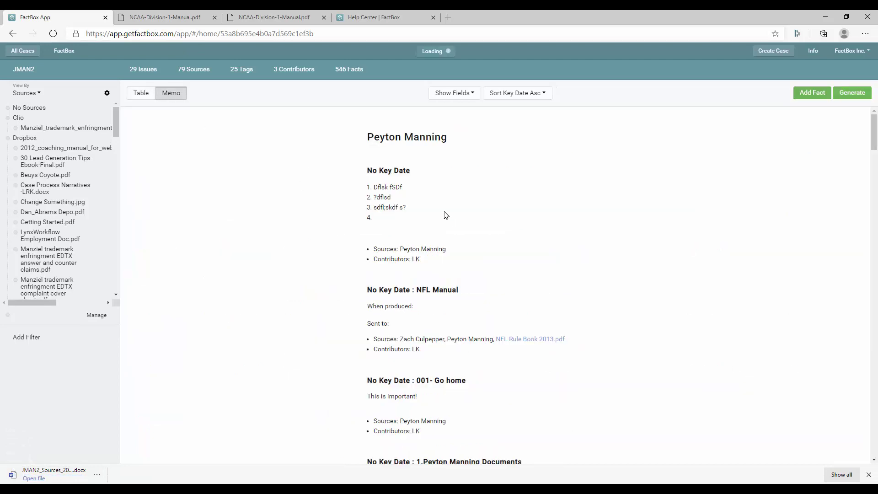
scroll(450, 223, down, 15)
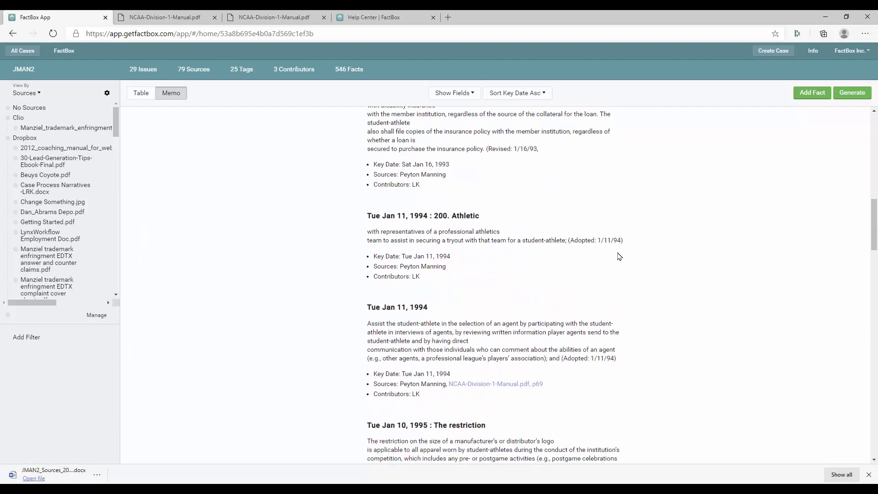
scroll(618, 257, down, 10)
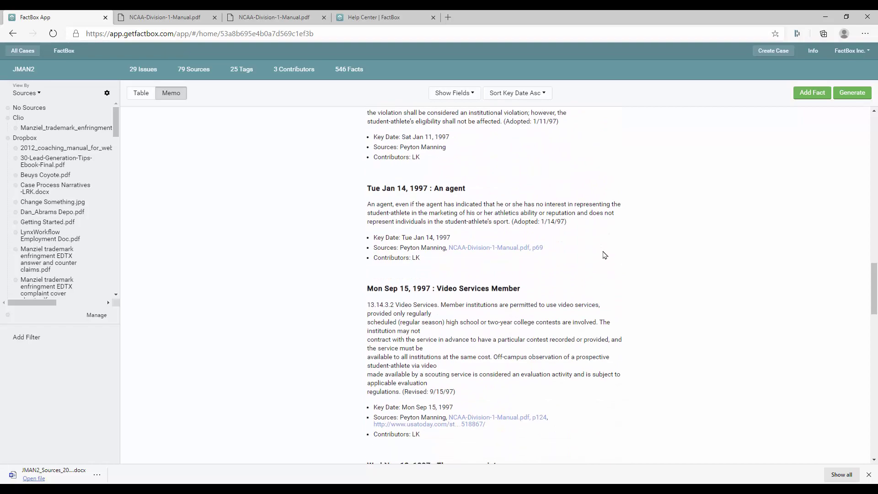
scroll(605, 255, down, 5)
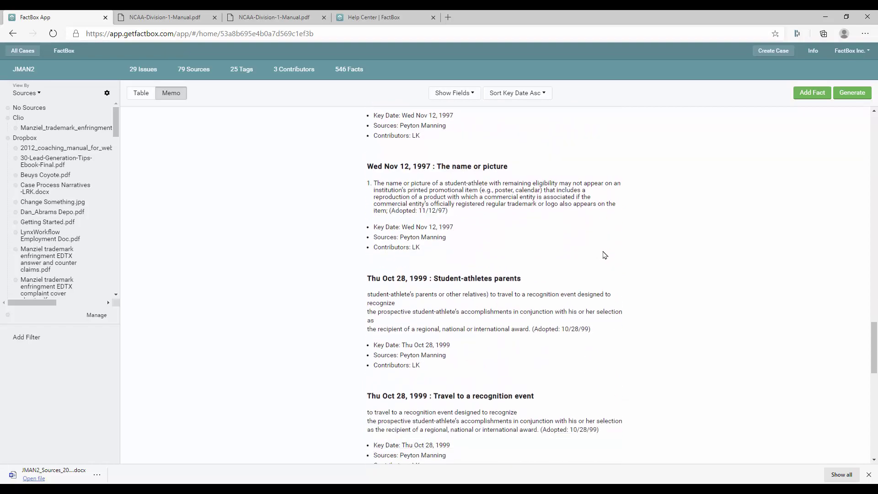
scroll(605, 255, down, 10)
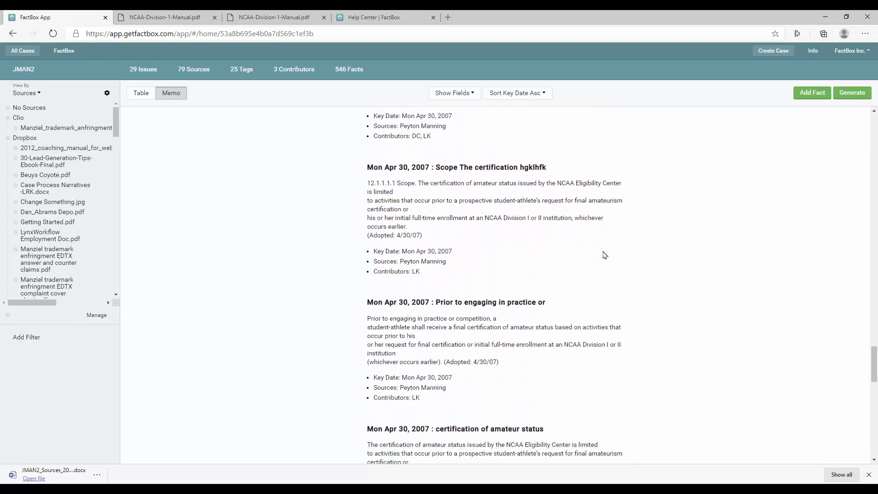
scroll(605, 255, down, 8)
click(848, 95)
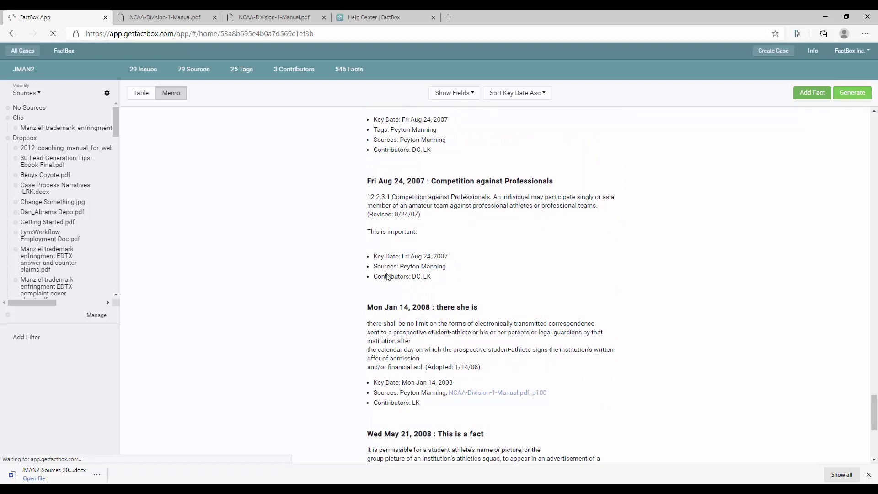
Step: Open the downloaded JMAN2 sources memo report in Word, look through its facts, and return to the case
click(54, 473)
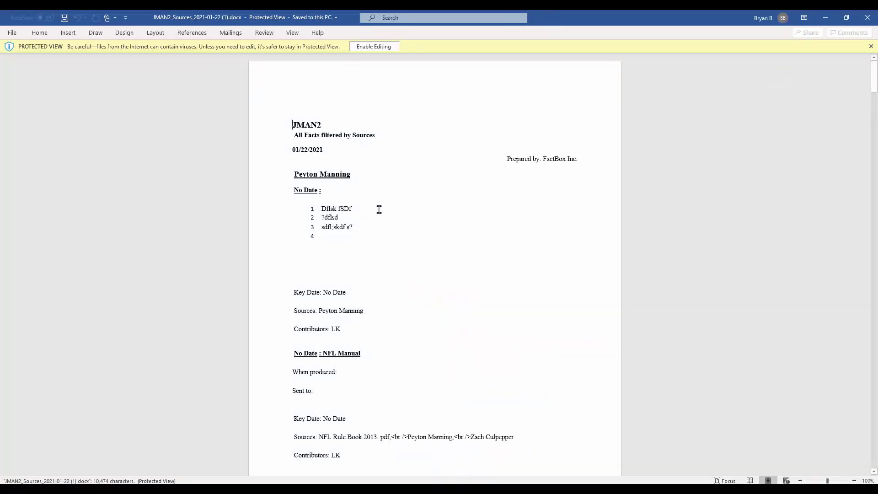
scroll(421, 239, down, 7)
scroll(423, 242, down, 14)
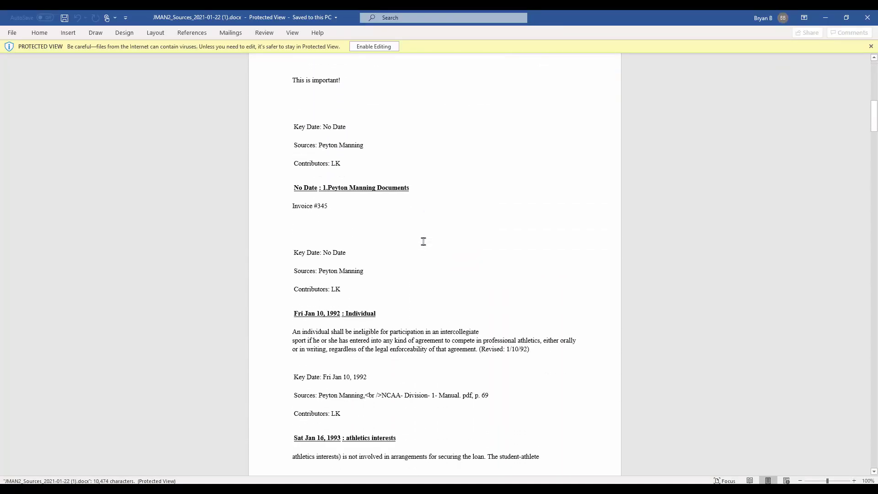
scroll(424, 242, down, 2)
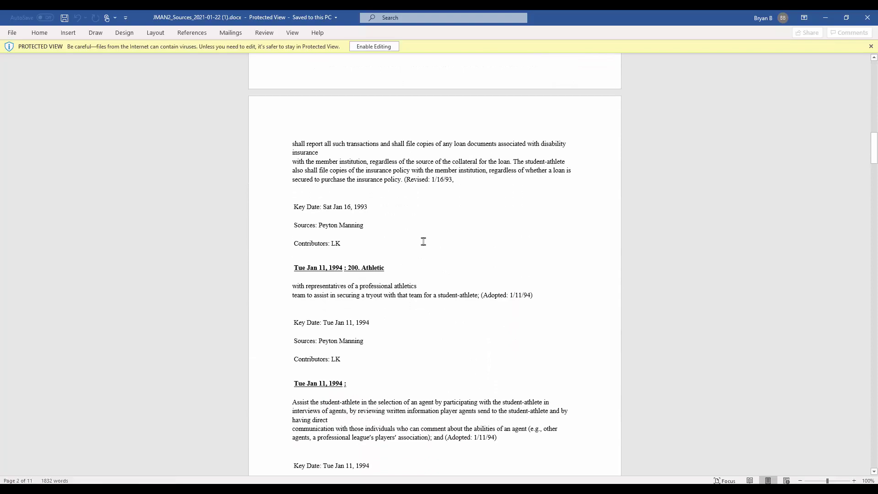
click(825, 18)
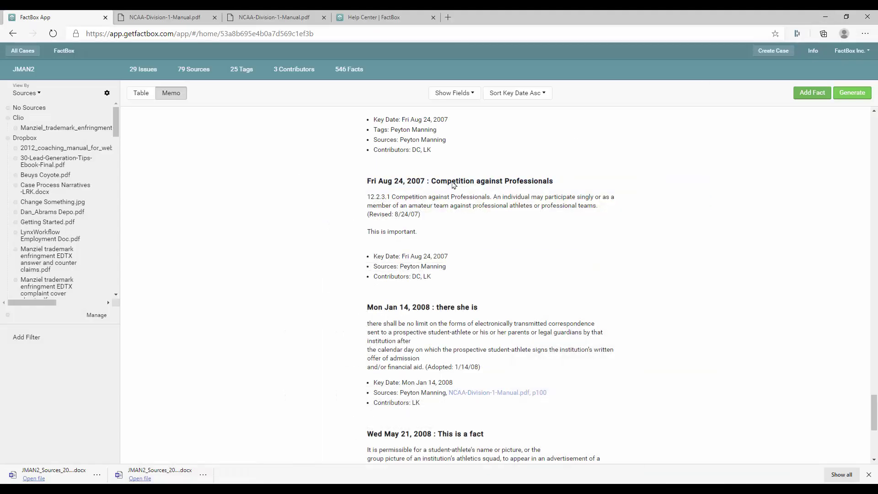
Step: Hide the Content field in the memo and look back through the shortened Peyton Manning facts
click(473, 93)
click(462, 123)
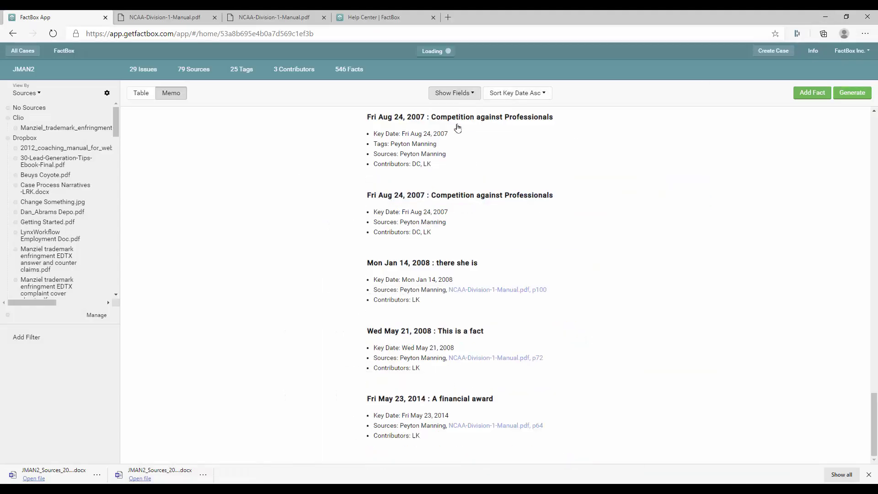
scroll(473, 211, up, 8)
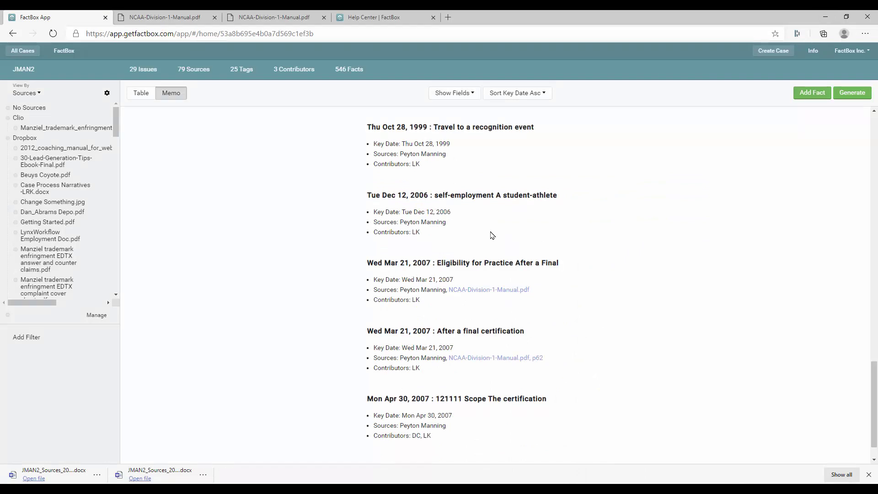
scroll(453, 245, up, 10)
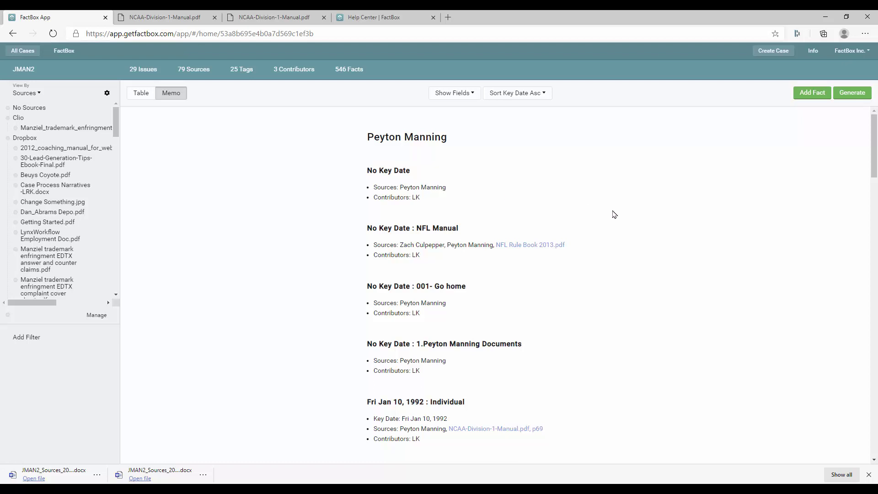
Step: Open the FactBox Help Center, look through its topic list, and go to the Apps section offering FactBox for Desktop
click(811, 52)
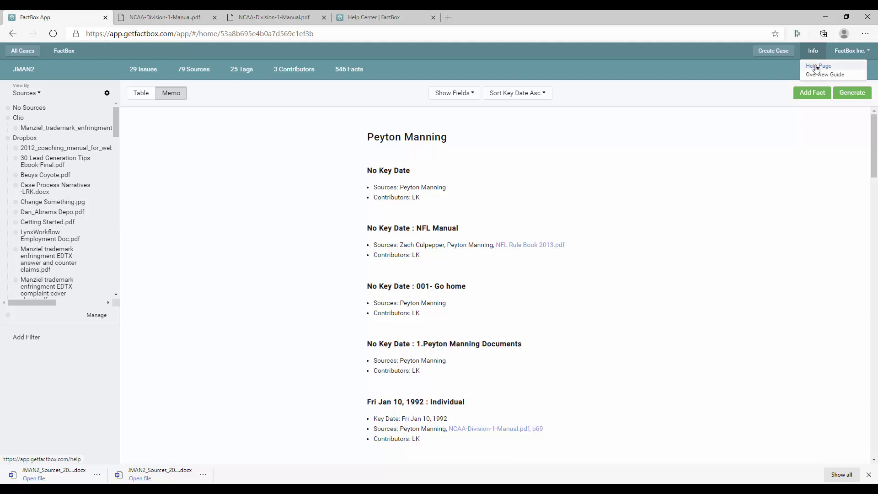
click(817, 66)
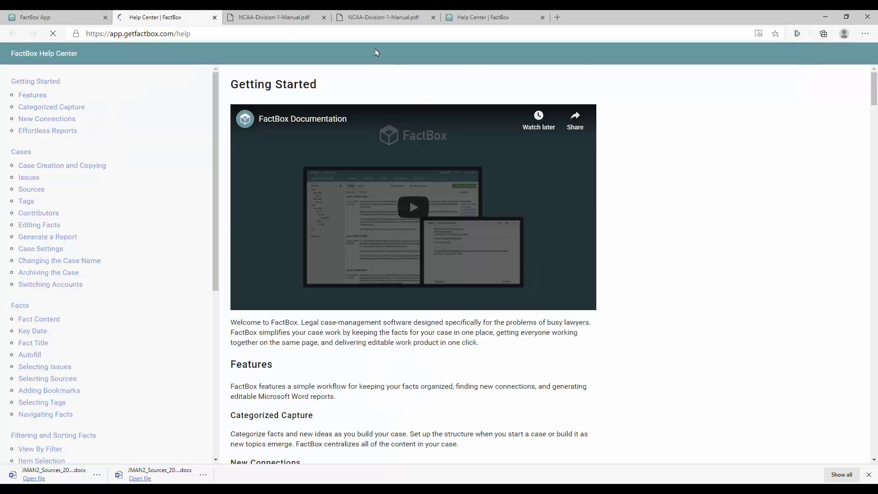
scroll(151, 204, down, 7)
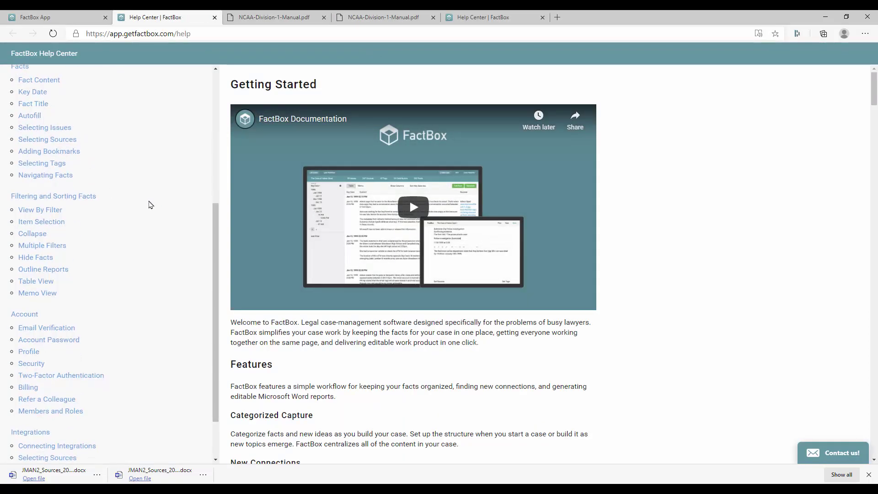
scroll(151, 205, up, 7)
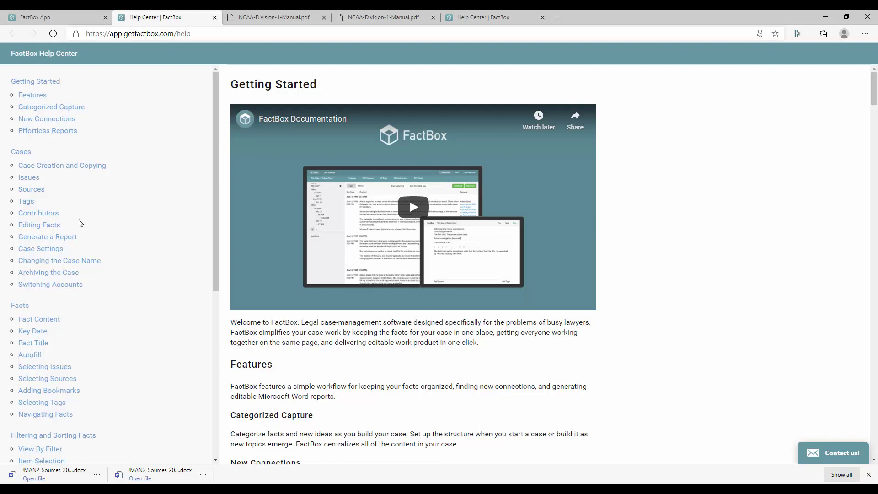
scroll(136, 275, down, 6)
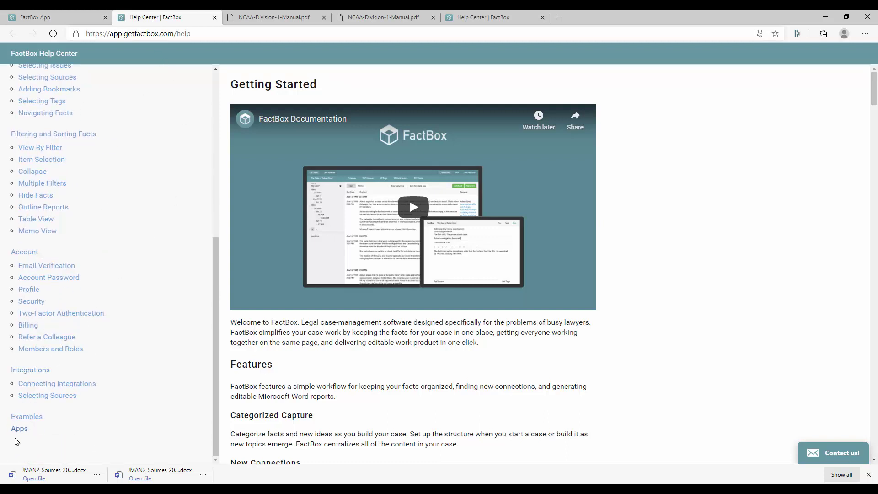
click(23, 429)
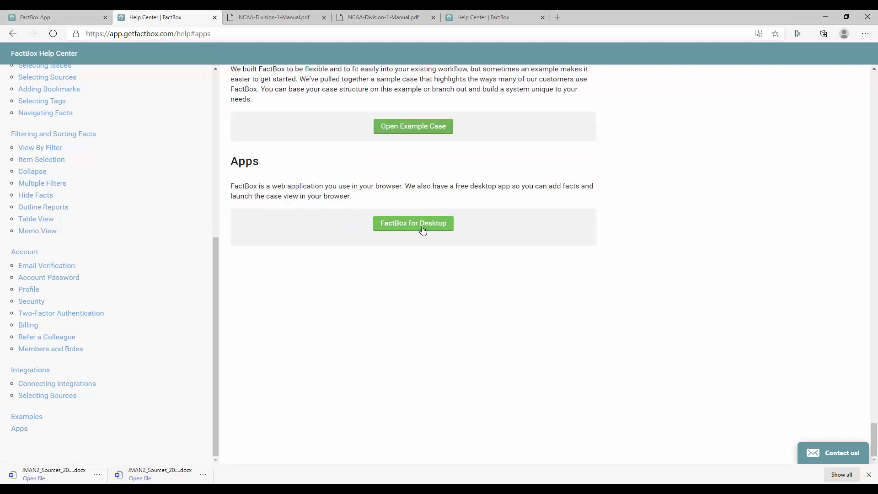
Step: Return to the FactBox web app and switch to the Johnson Med Mal Case
click(70, 15)
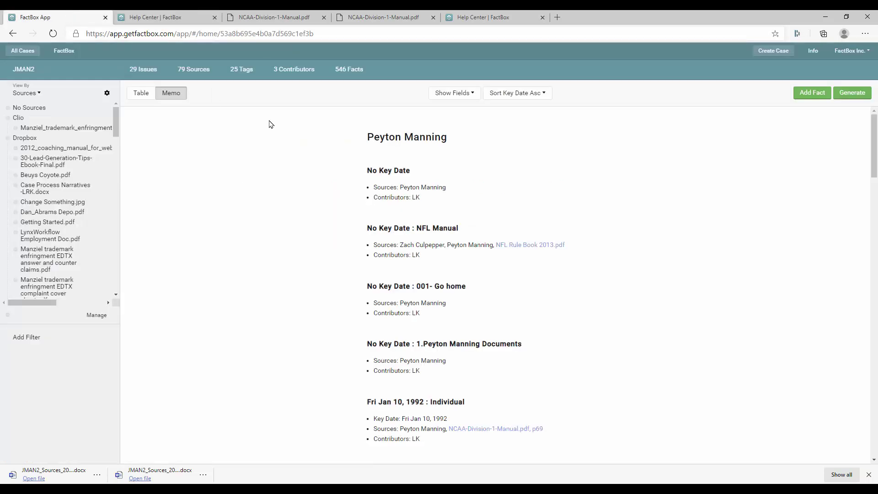
click(23, 51)
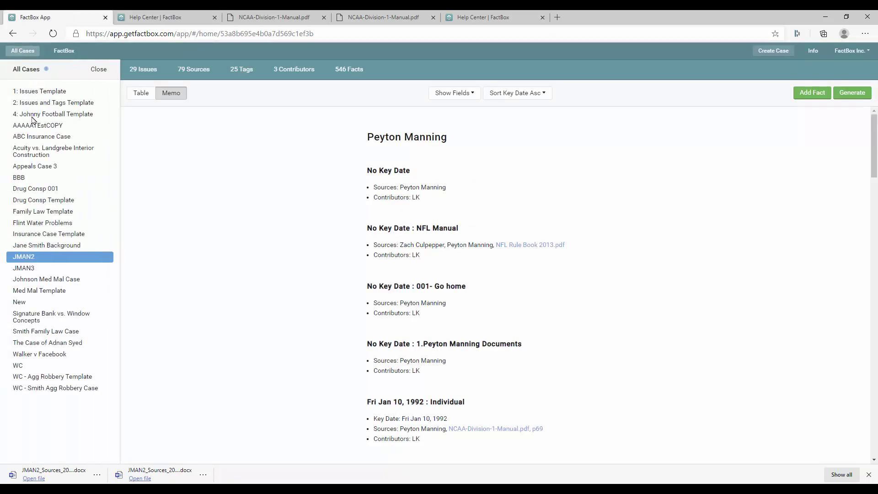
click(42, 282)
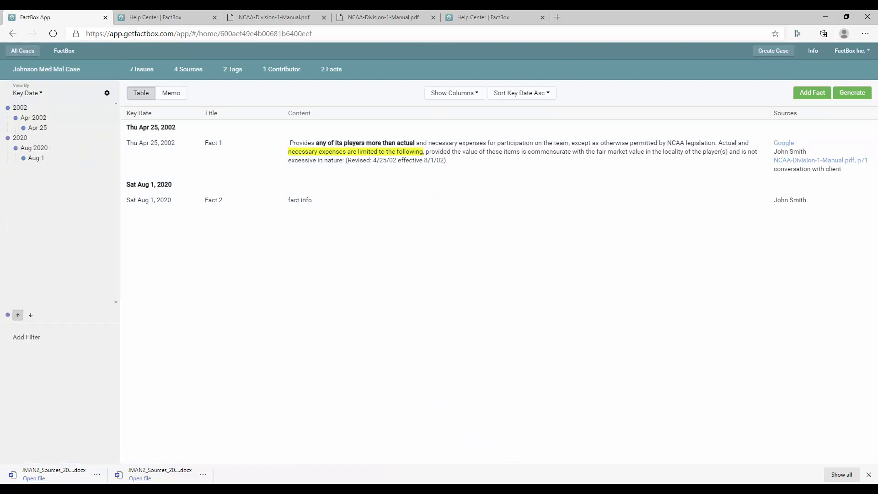
Step: Bring up the FactBox desktop app and place its window beside the text of the open NCAA-Division-1-Manual.pdf
click(529, 489)
drag(370, 120, 408, 98)
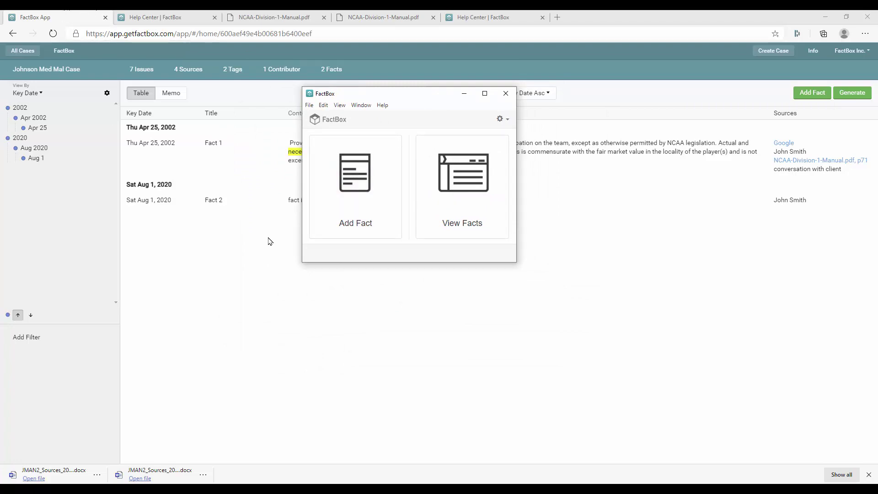
click(293, 19)
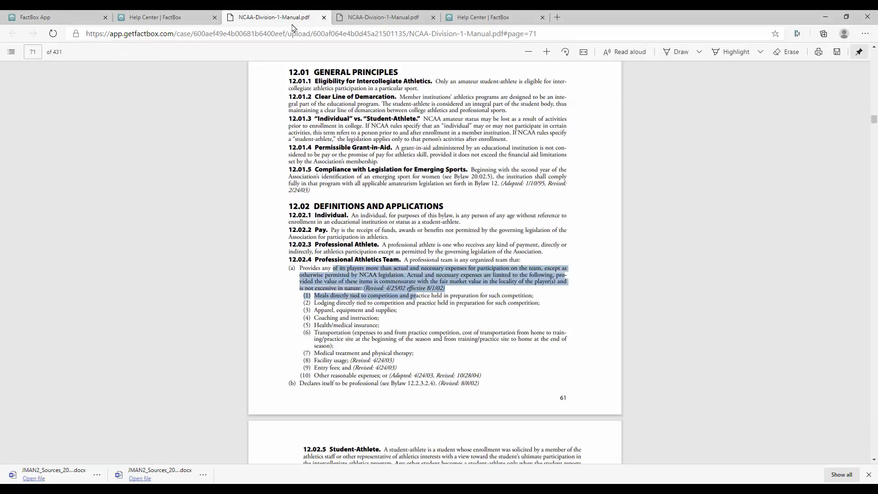
click(413, 167)
scroll(416, 173, down, 4)
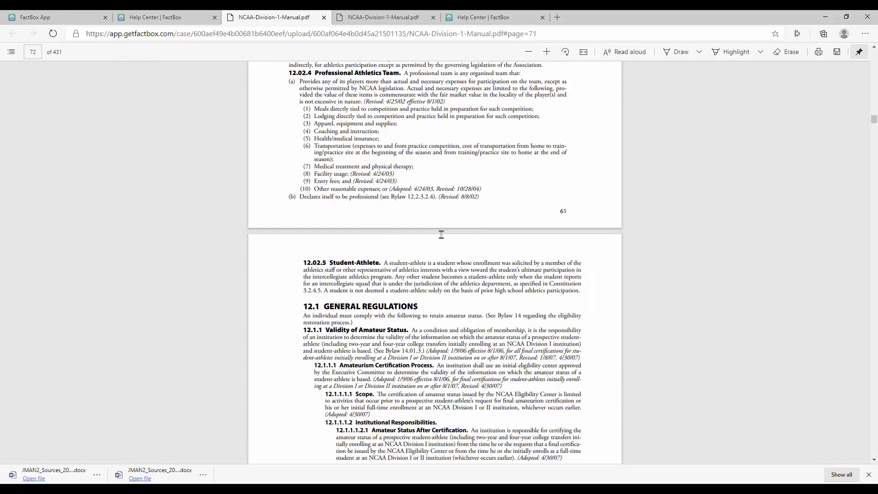
key(alt+Tab)
drag(391, 95, 141, 116)
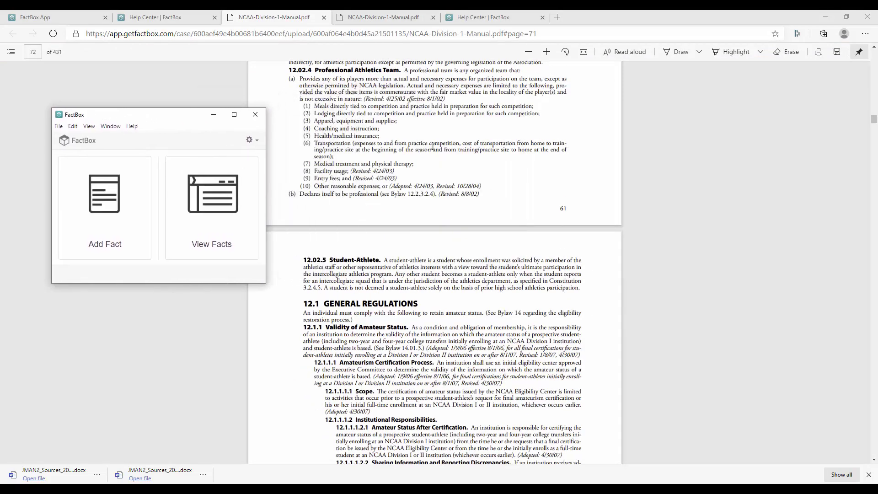
Step: Copy the passage in 12.02.4 (a) of the manual from "Provides any" into item (1), and bring the FactBox desktop window forward
scroll(392, 179, up, 1)
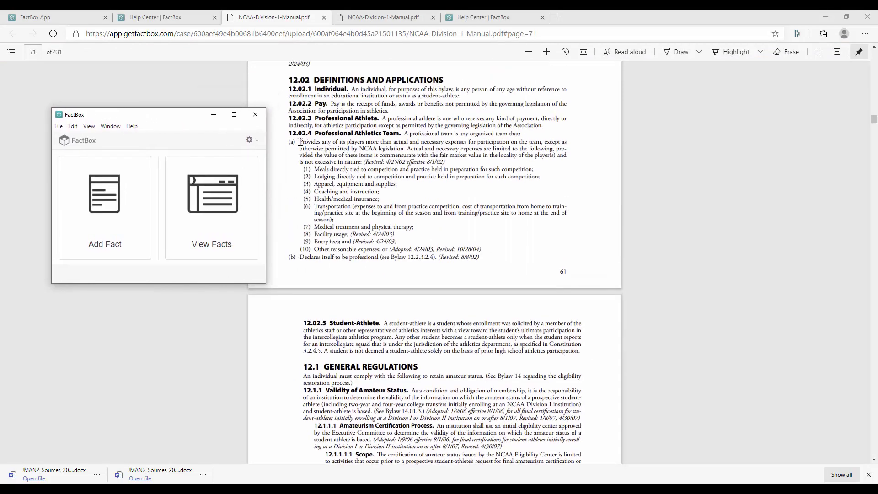
drag(300, 141, 455, 165)
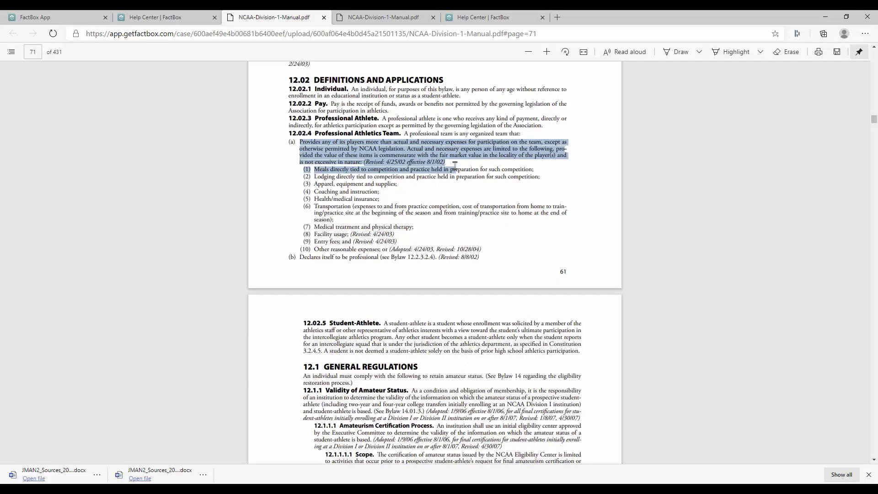
key(alt+Tab)
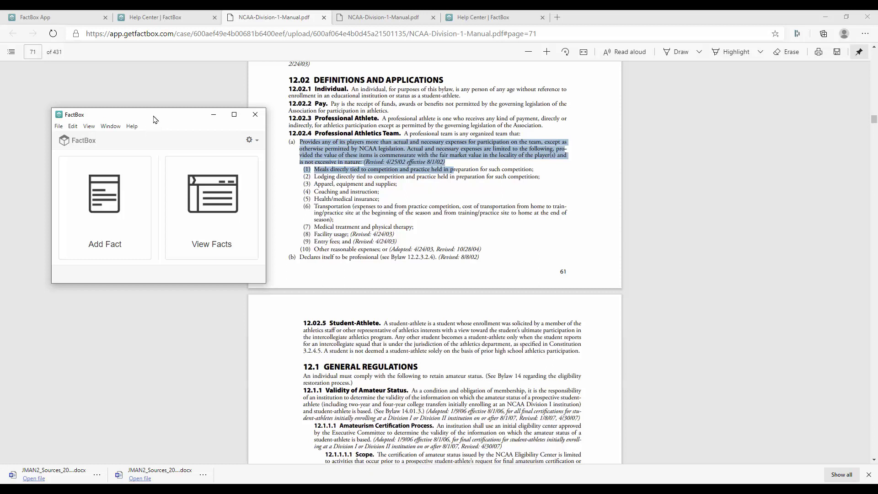
drag(154, 120, 170, 106)
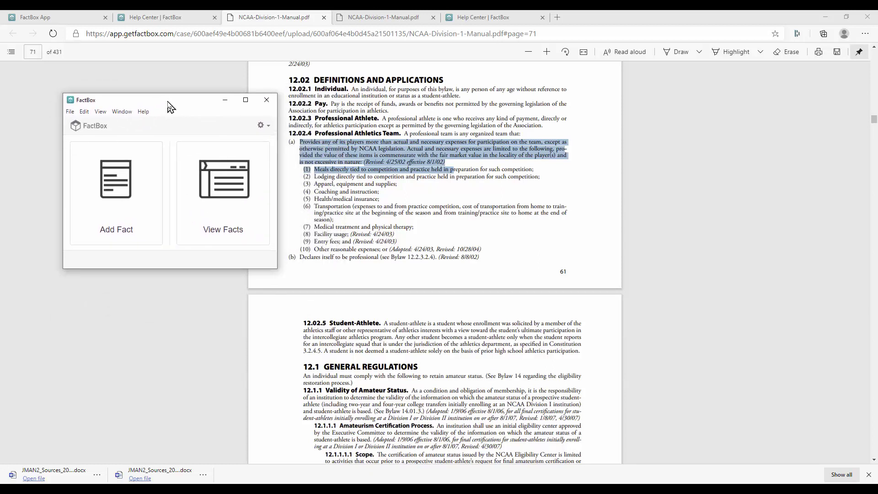
Step: Start a new fact in the Johnson Med Mal Case titled "fact 3" with key date 2021, and paste the copied manual passage as its content
click(122, 189)
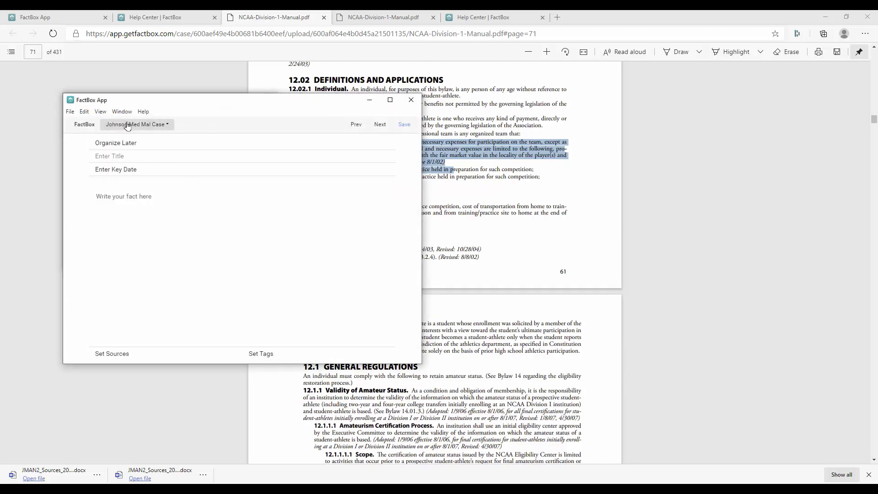
click(136, 158)
text(fact 3)
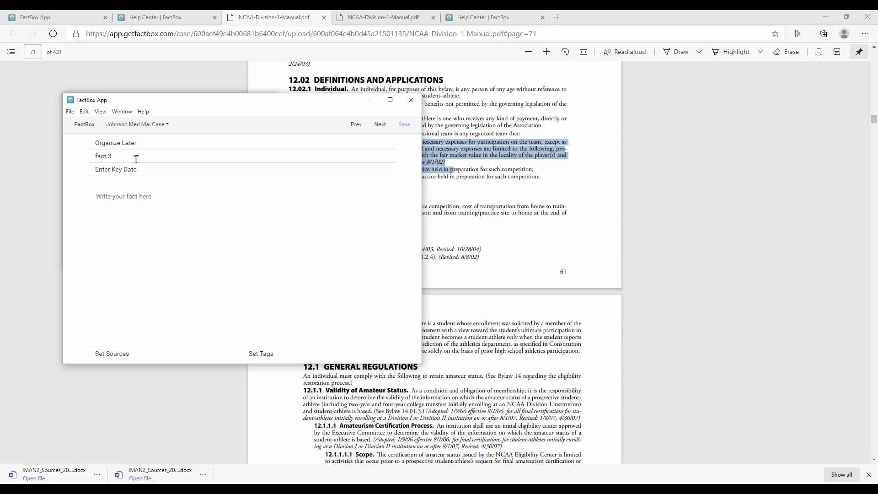
key(Tab)
text(2)
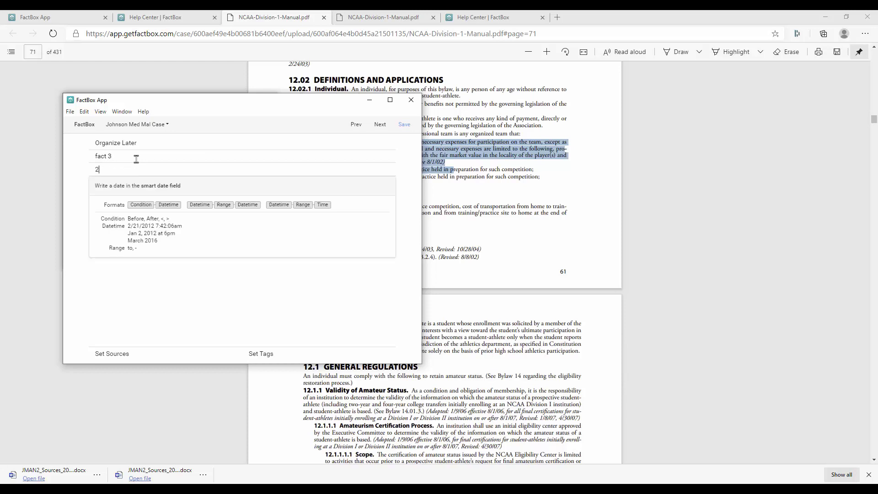
key(Tab)
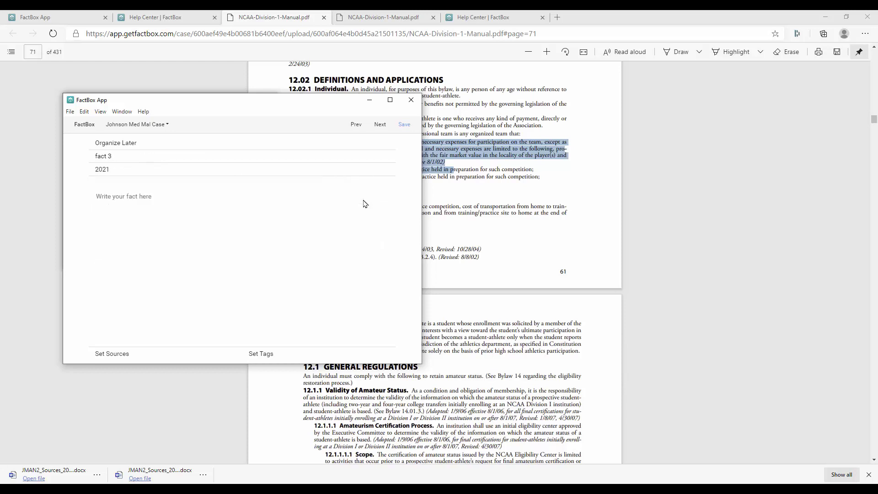
click(180, 197)
text(Provides any of its players more than actual and necessary expenses for participation on the team, except as otherwise permitted by NCAA legislation. Actual and necessary expenses are limited to the following, provided the value of these items is commensurate with the fair market value in the locality of the player(s) and is not excessive in nature: (Revised: 4/25/02 effective 8/1/02) (1) Meals directly tied to competition and practice held in p)
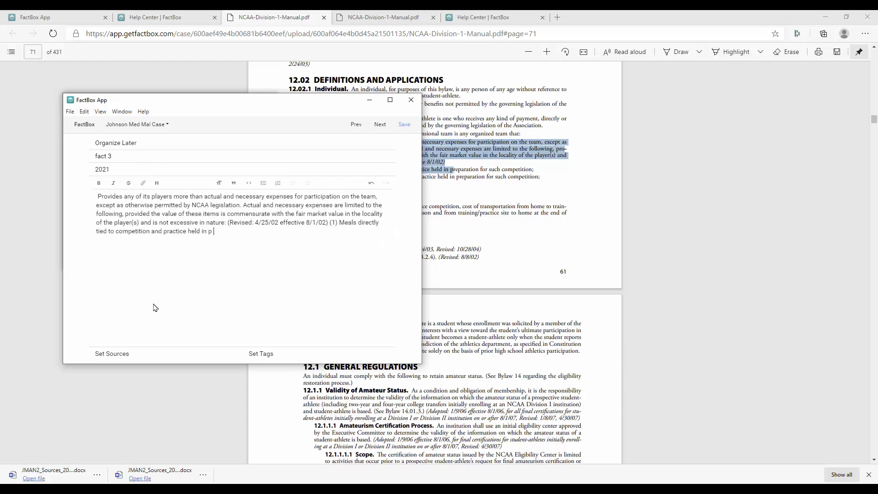
Step: Add NCAA-Division-1-Manual.pdf, page 71, as the source of fact 3 and save the fact
click(110, 353)
click(121, 215)
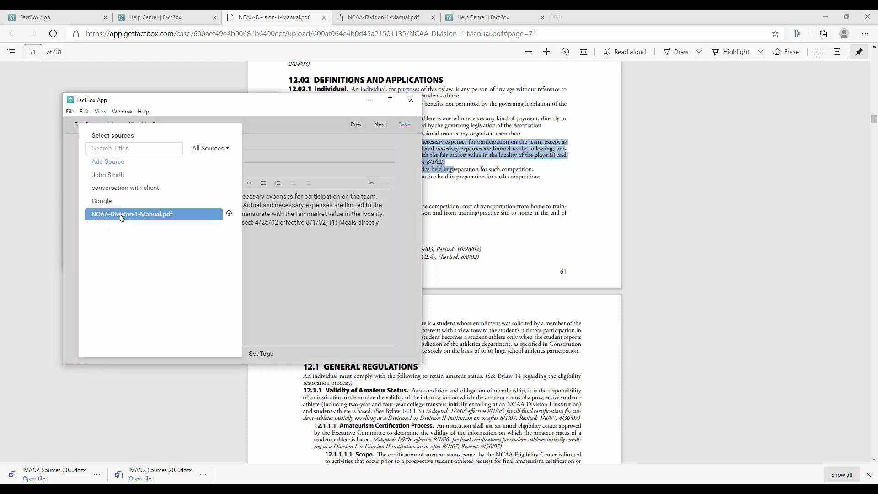
click(229, 213)
text(71)
key(Return)
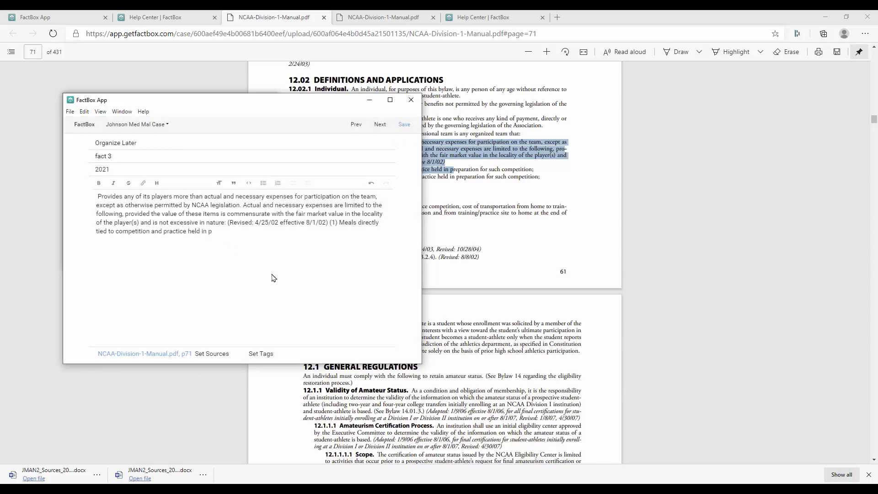
click(404, 124)
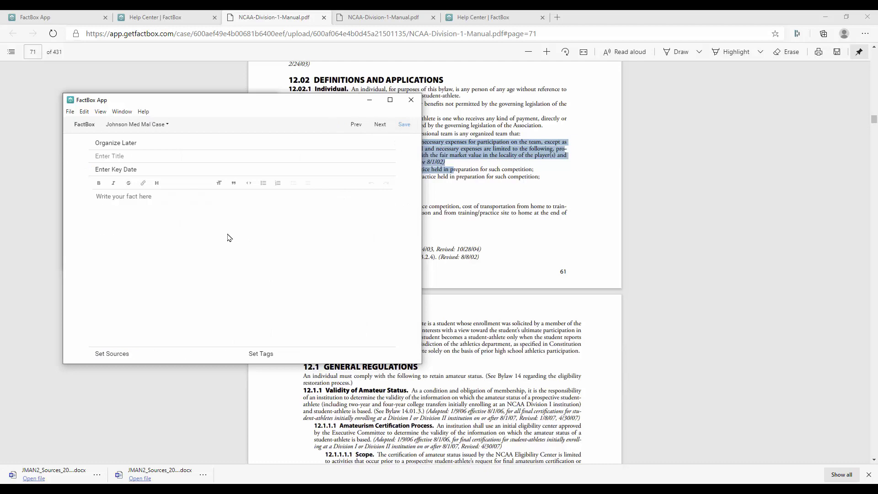
Step: Minimize the FactBox desktop windows, return to the Johnson Med Mal Case in the web app, and check the fact 3 entry
click(370, 100)
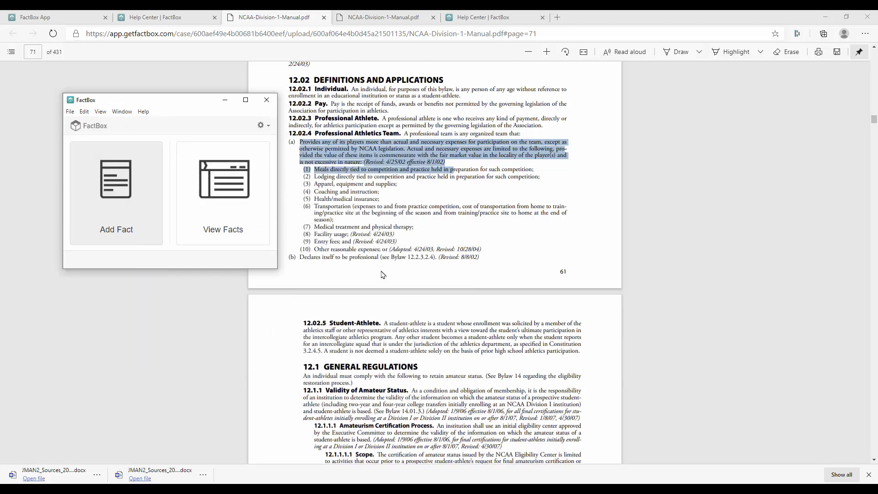
click(223, 100)
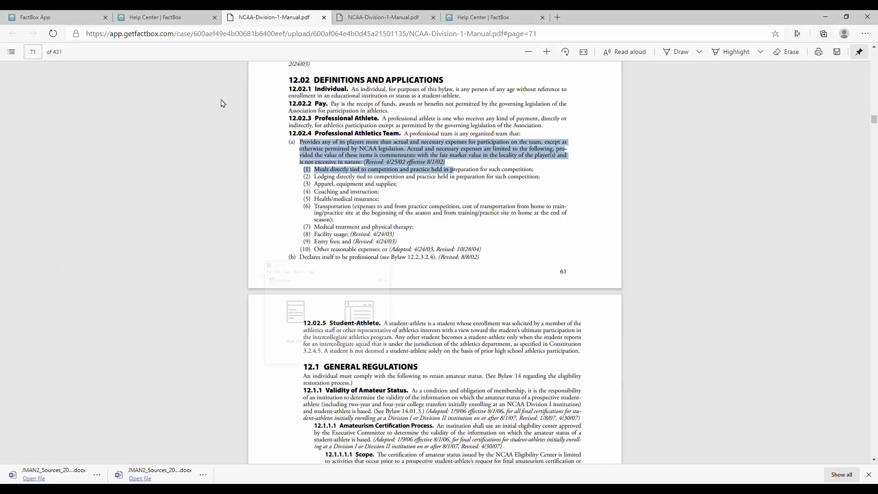
scroll(404, 207, down, 10)
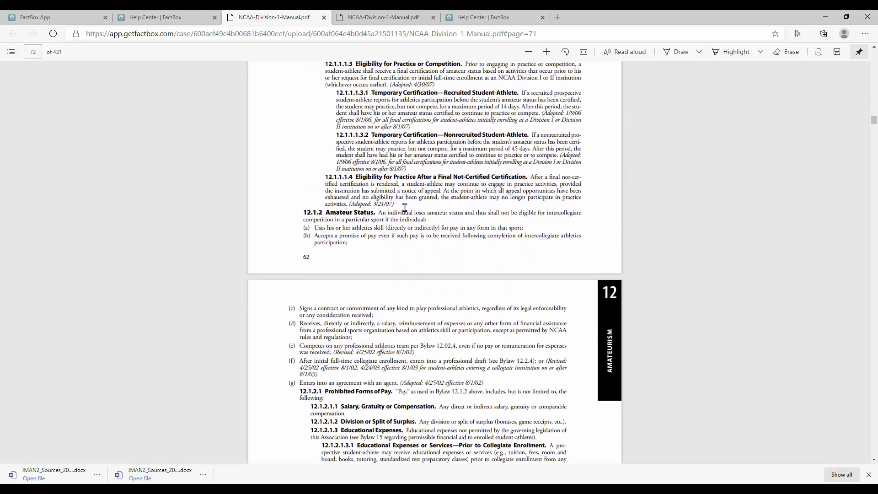
click(53, 33)
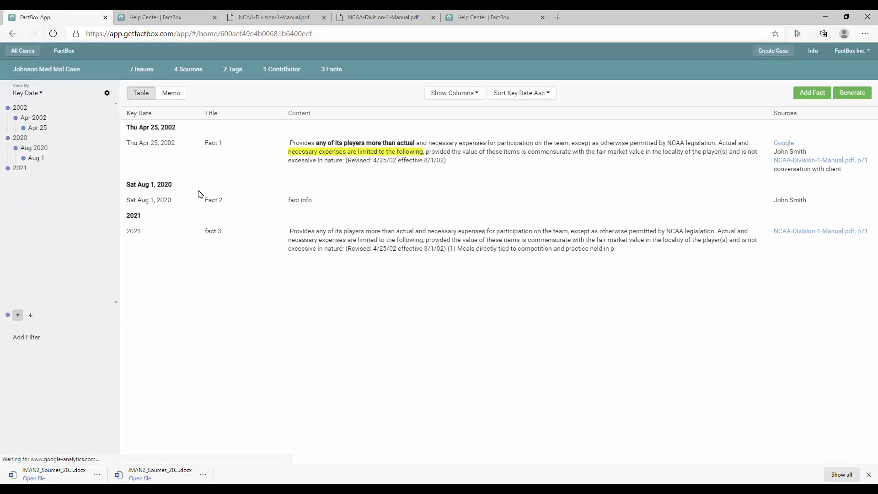
drag(127, 214, 359, 260)
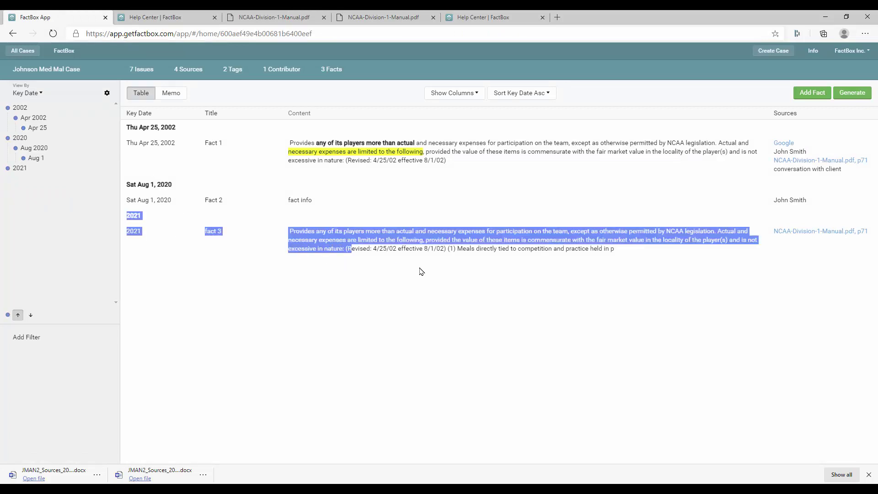
click(426, 251)
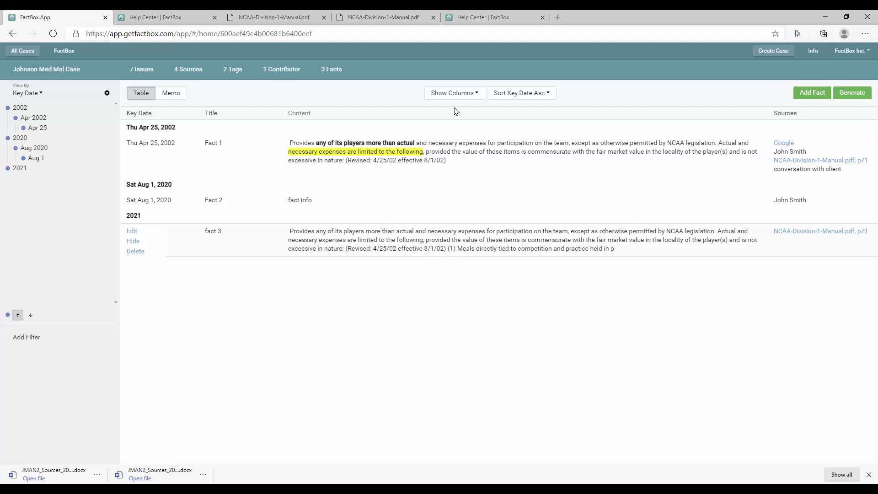
Step: Open the account's user profile and view the firm's integrations with Box, Dropbox and Clio
click(866, 55)
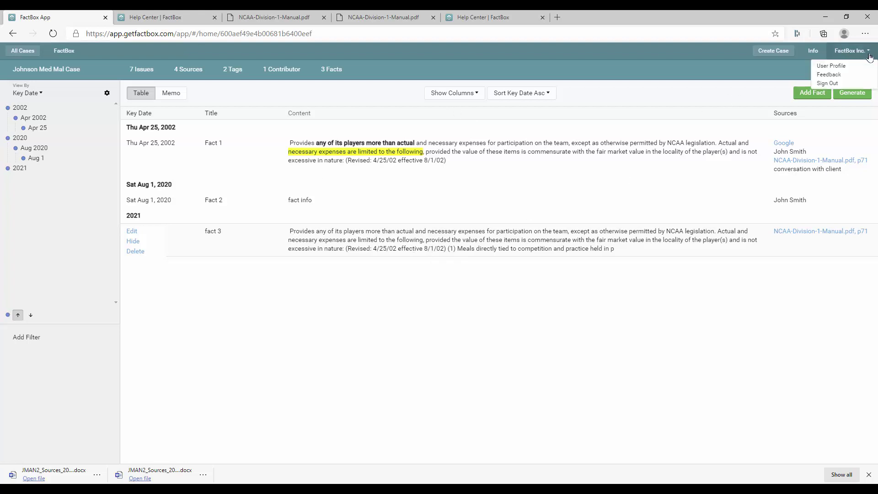
click(840, 69)
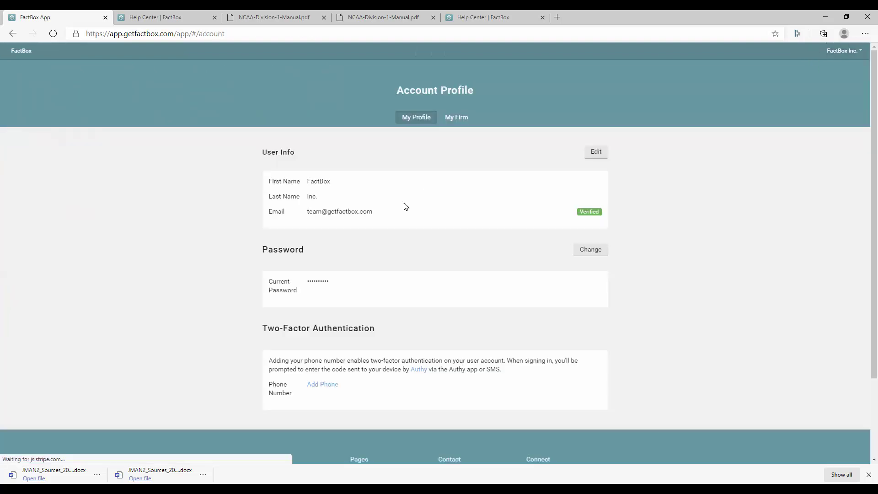
click(454, 123)
scroll(439, 258, down, 9)
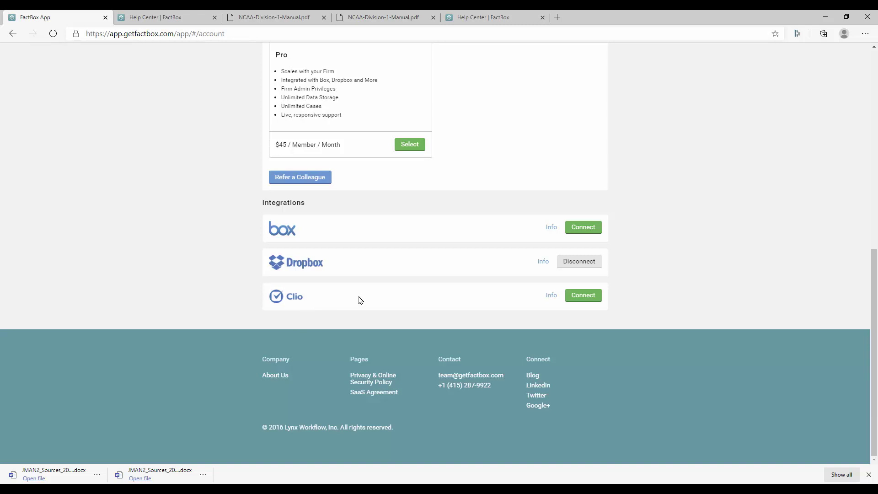
Step: Compare the Monthly and Yearly (15% Off) options of the firm's available plans, leaving the yearly option selected
scroll(409, 280, up, 3)
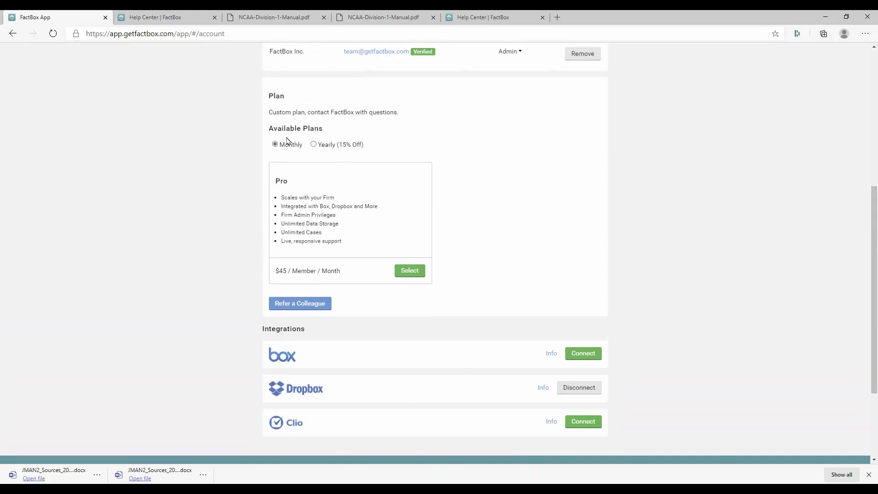
click(313, 144)
click(275, 144)
click(314, 146)
Step: Review the firm's member list and the personal profile settings, and return to the Johnson Med Mal Case facts
scroll(525, 200, up, 6)
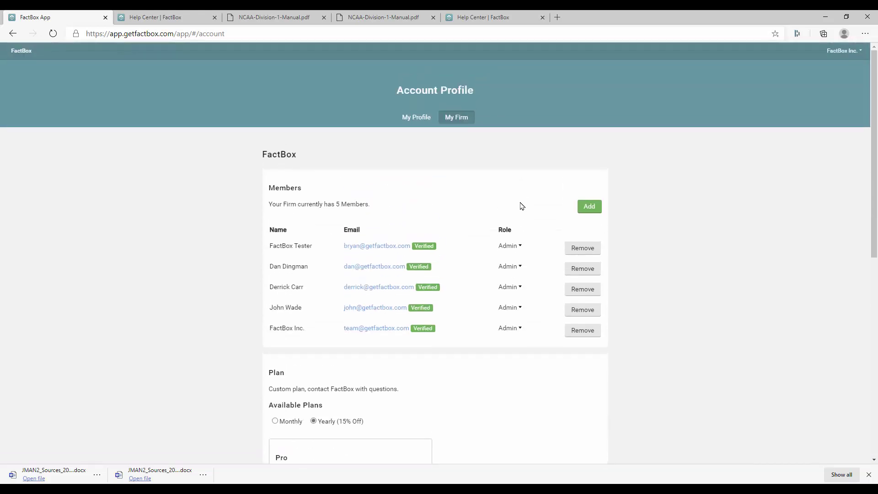
click(410, 117)
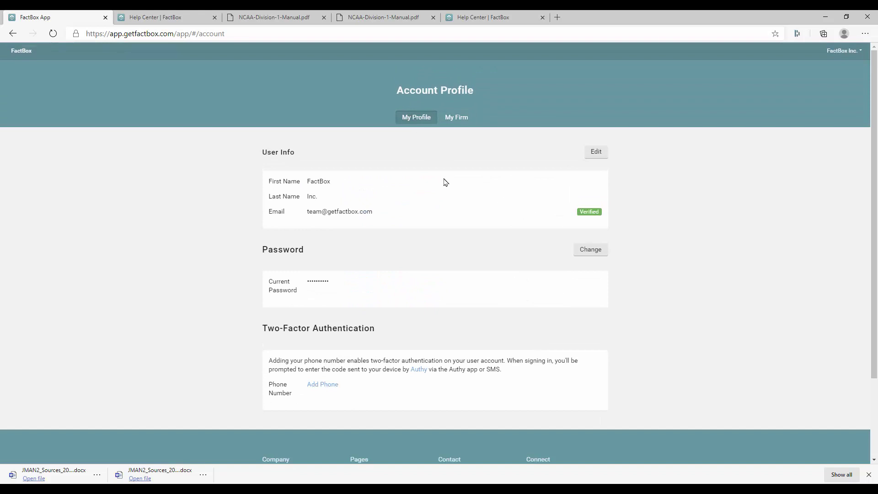
click(11, 34)
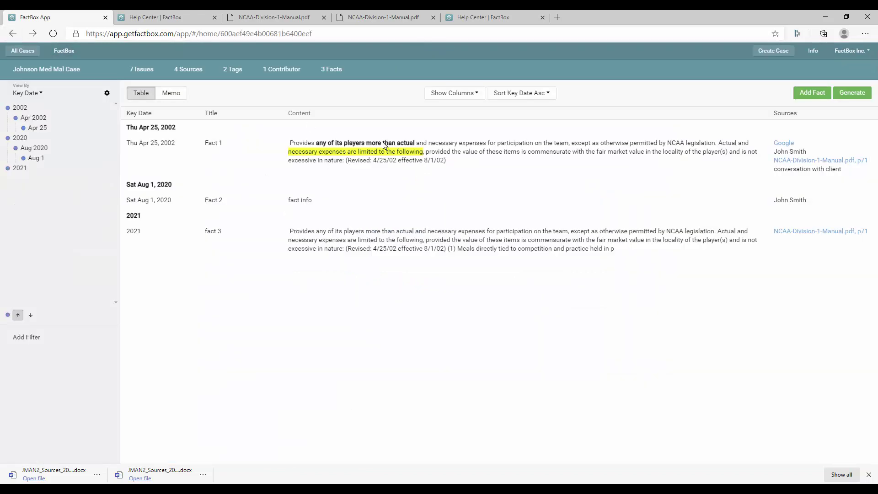